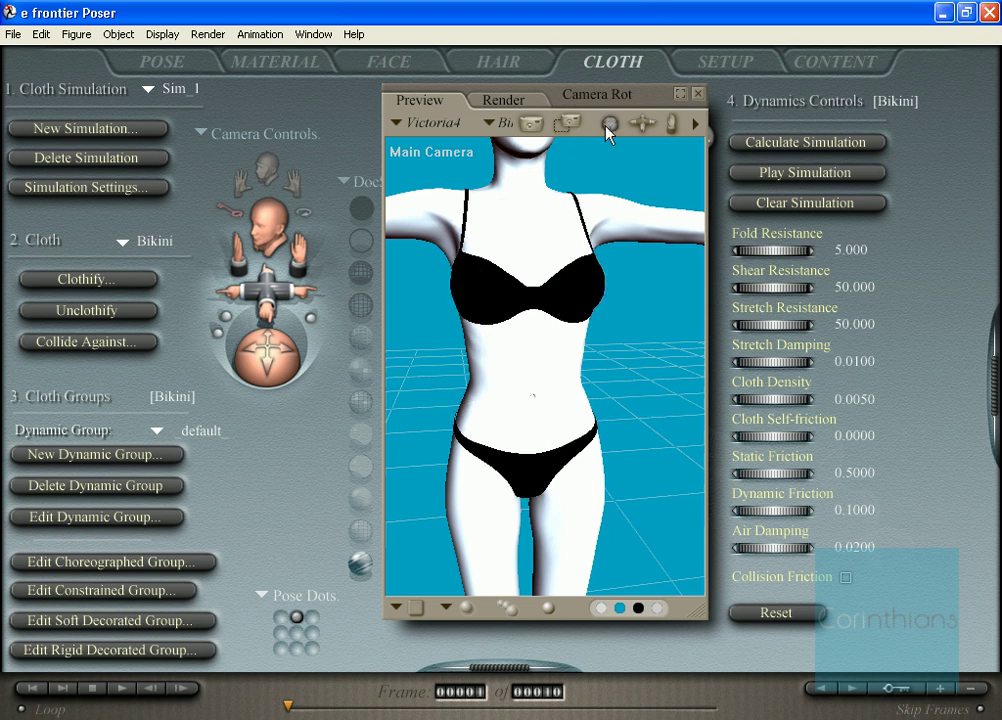
Step: Look at the Brassiere and Panties items in the PrettyBaseIV figures library and close the library
click(995, 400)
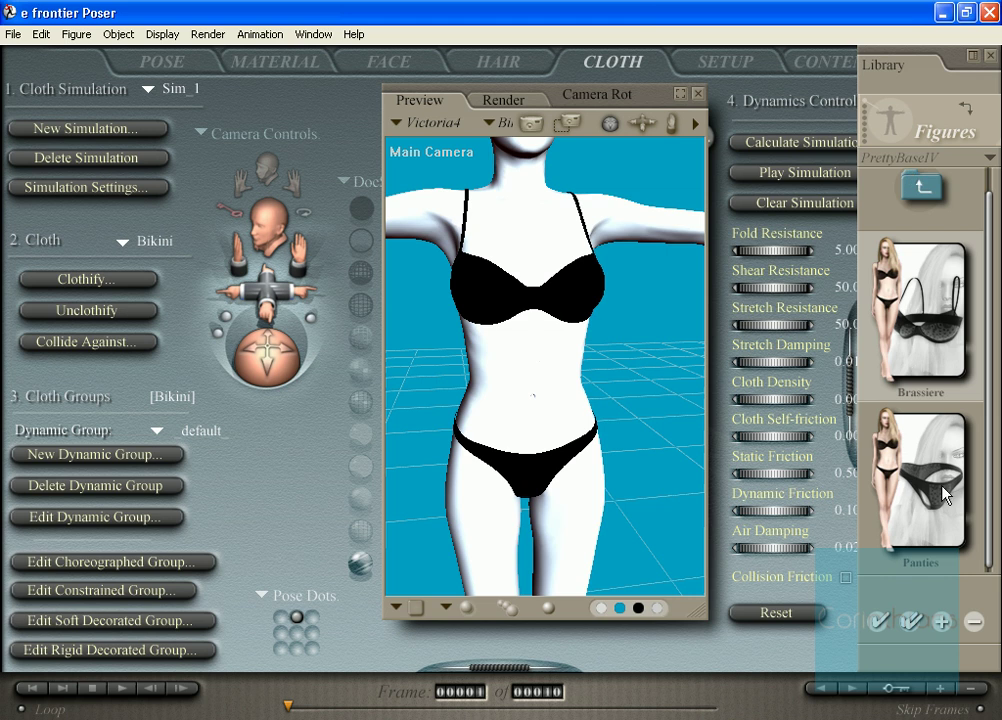
click(944, 518)
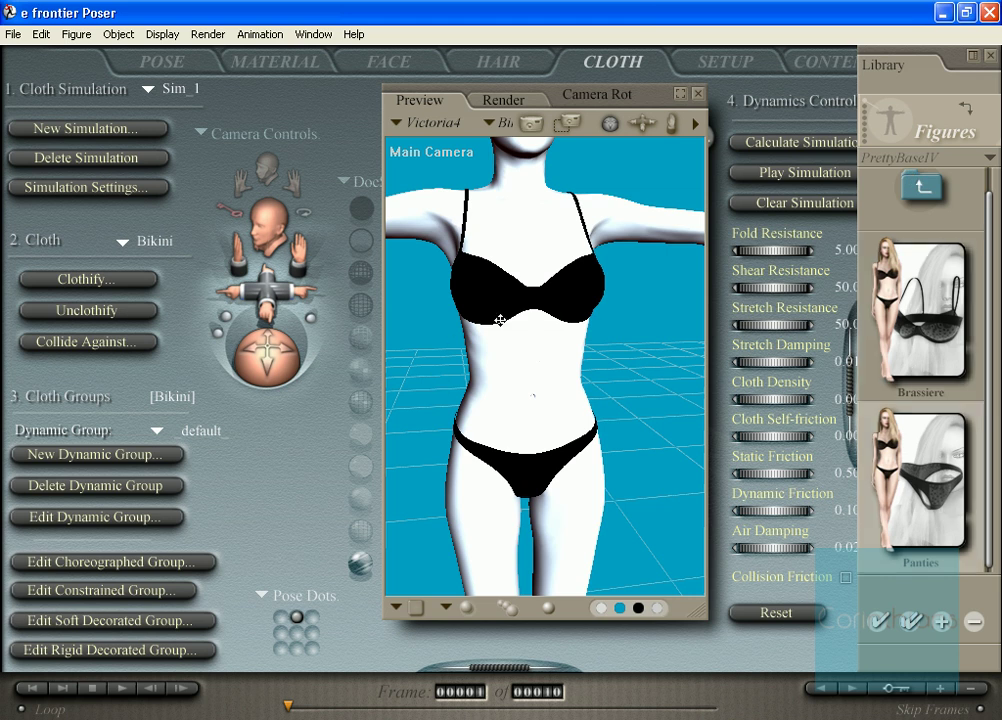
click(992, 57)
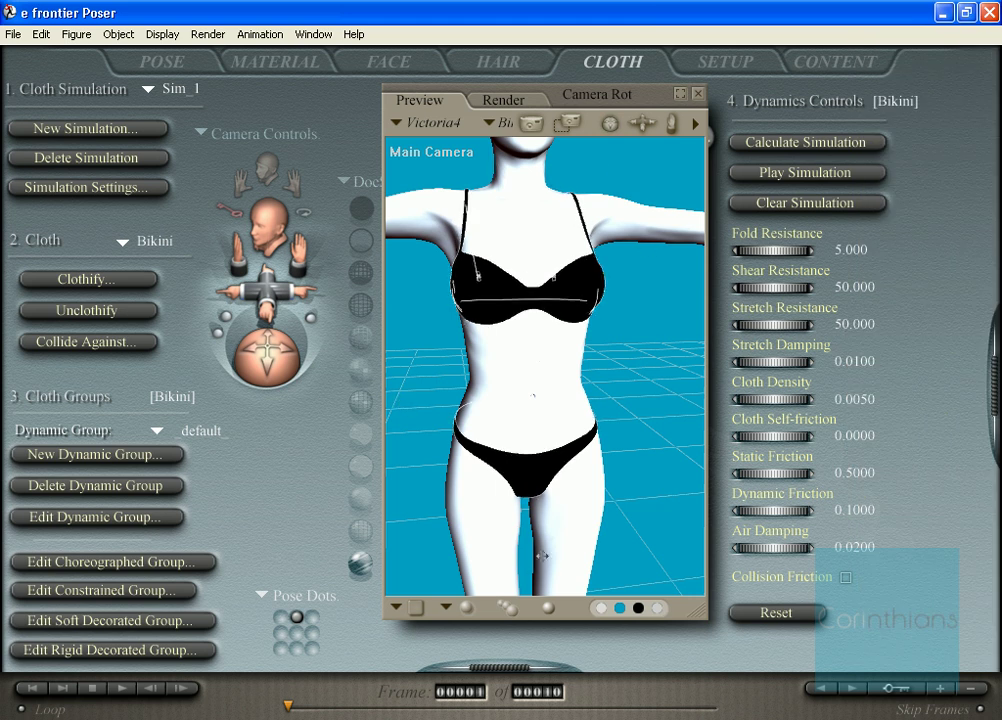
Step: Go to frame 10 and examine the simulated bikini on the posed figure from the front, side and back
drag(285, 708, 717, 708)
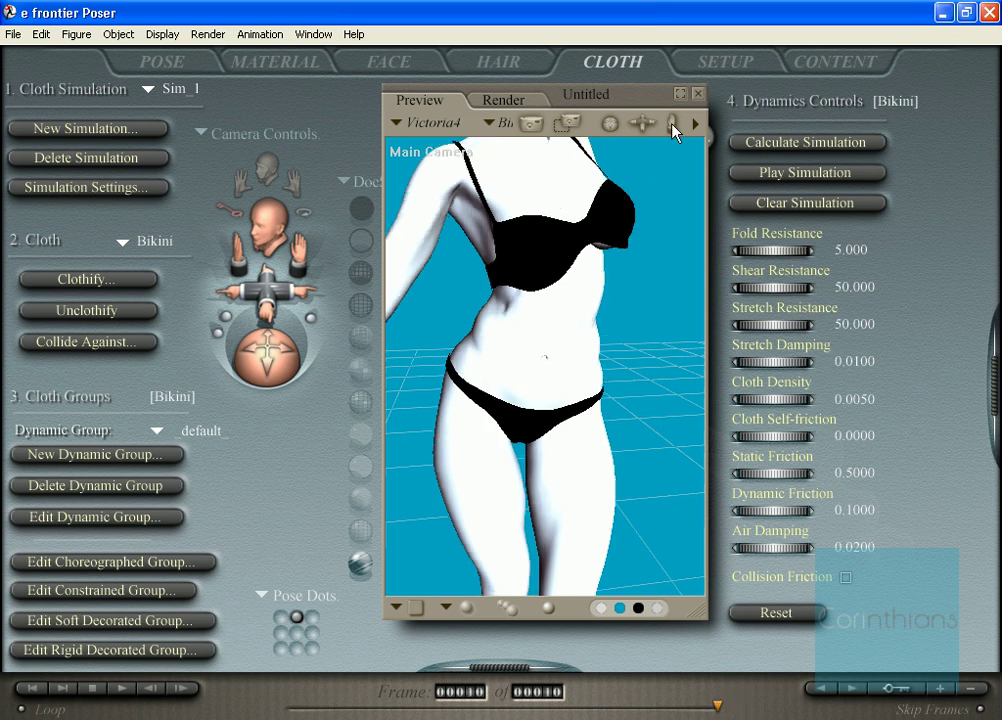
drag(671, 124, 666, 75)
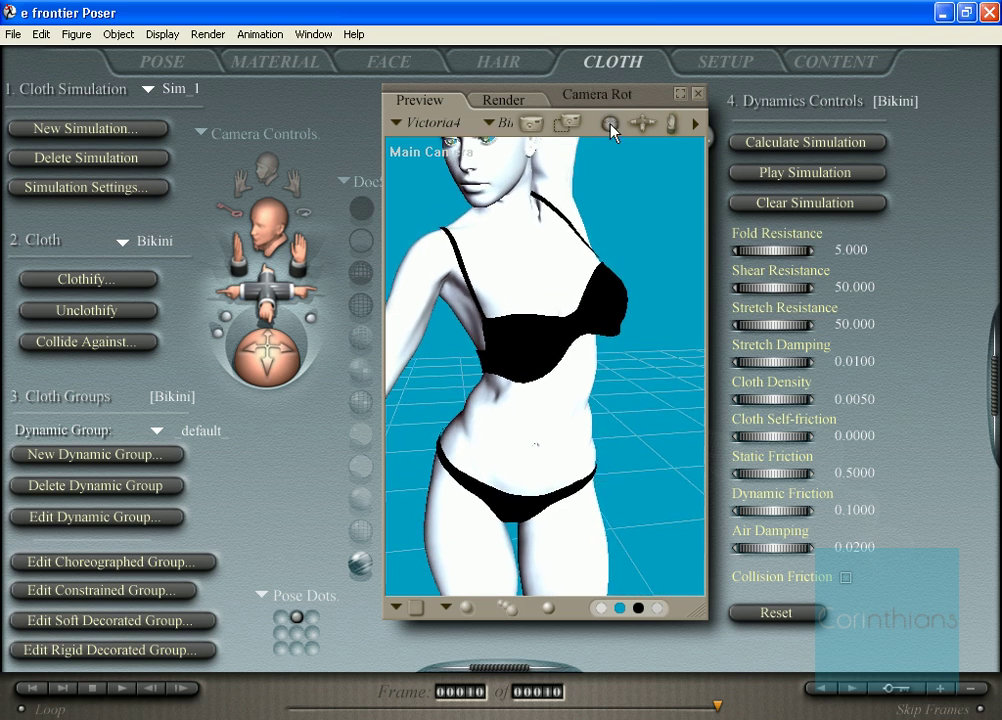
drag(609, 123, 681, 123)
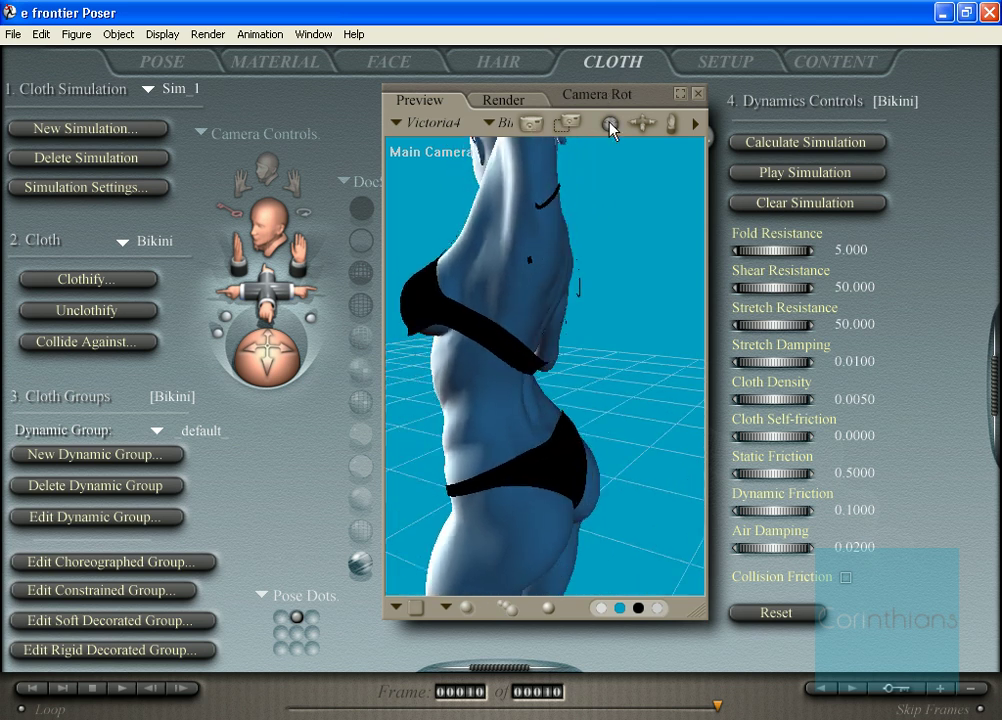
drag(610, 124, 554, 124)
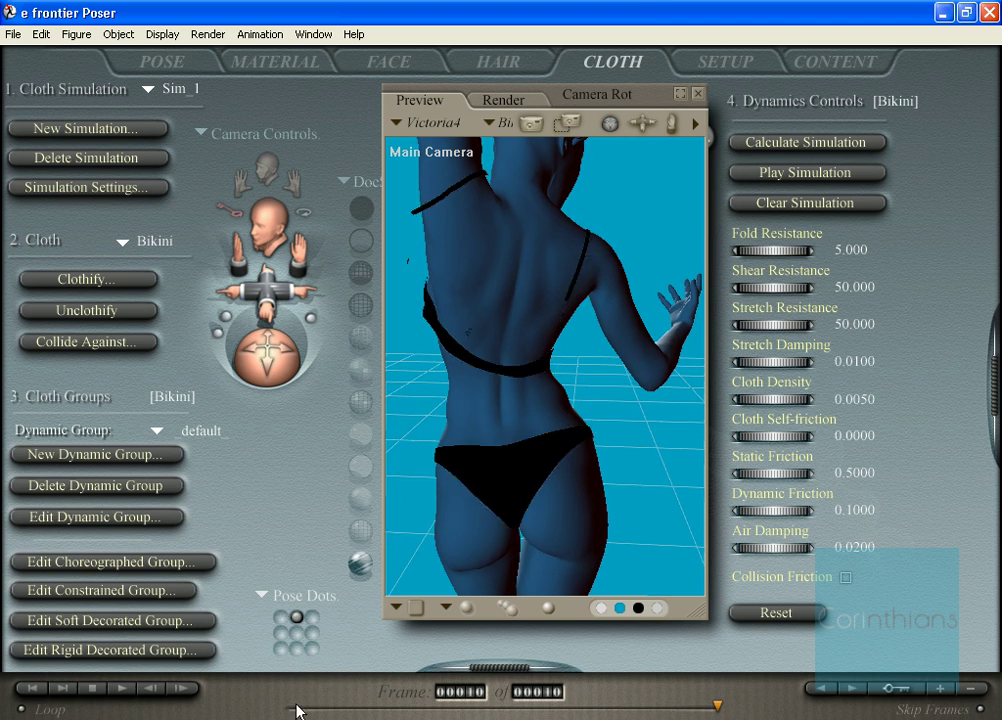
Step: Try several document display styles and settle on smooth shading with mesh lines
click(360, 347)
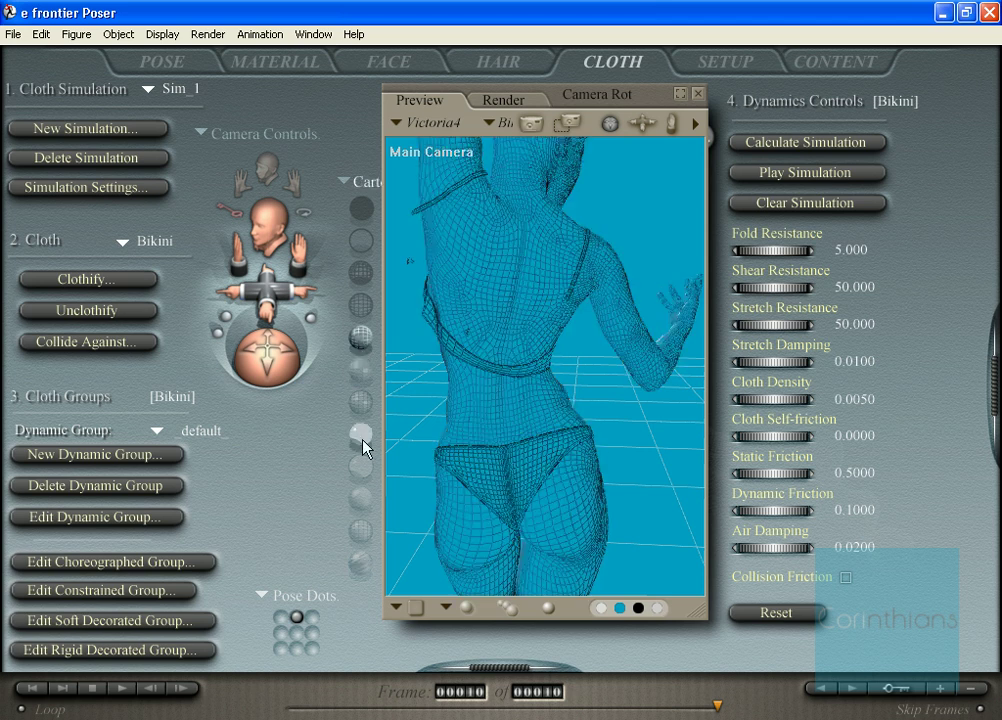
click(362, 468)
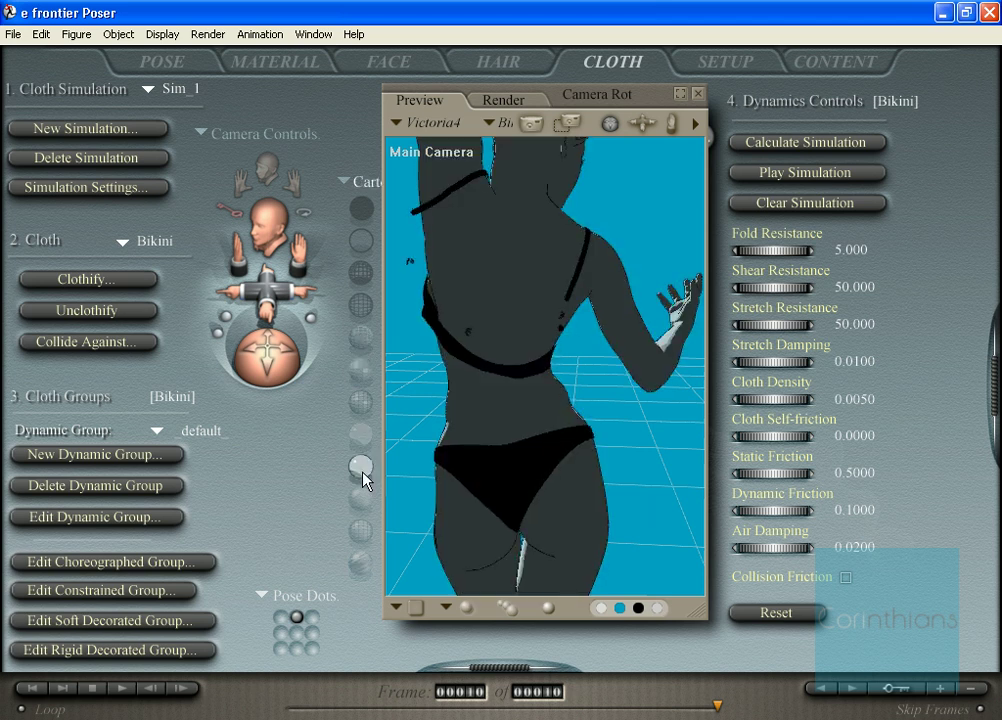
click(362, 500)
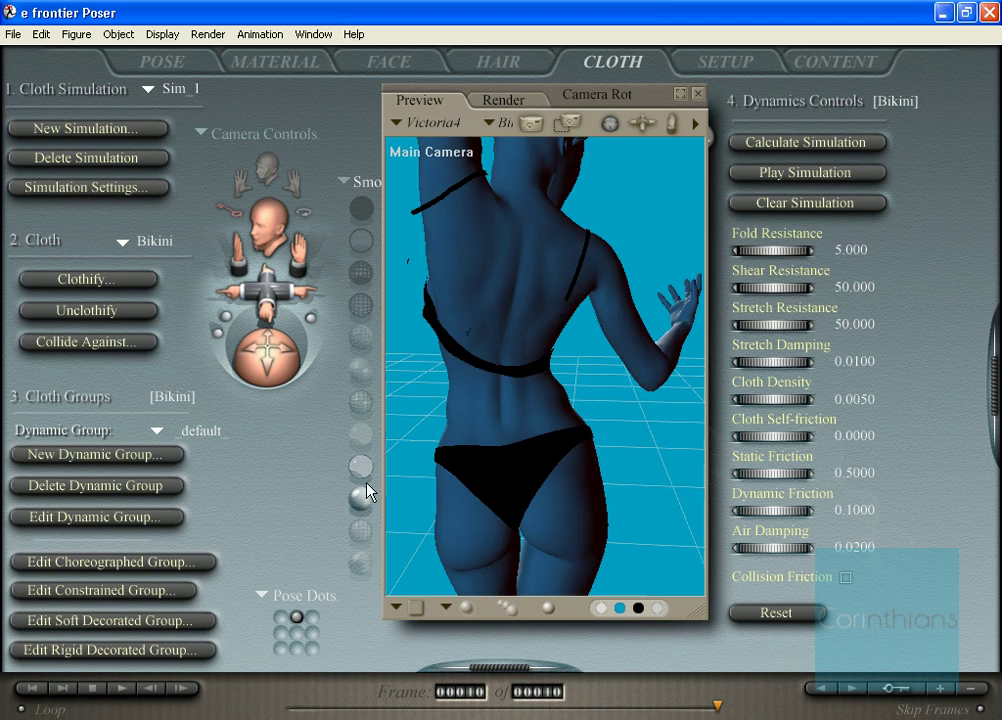
click(362, 533)
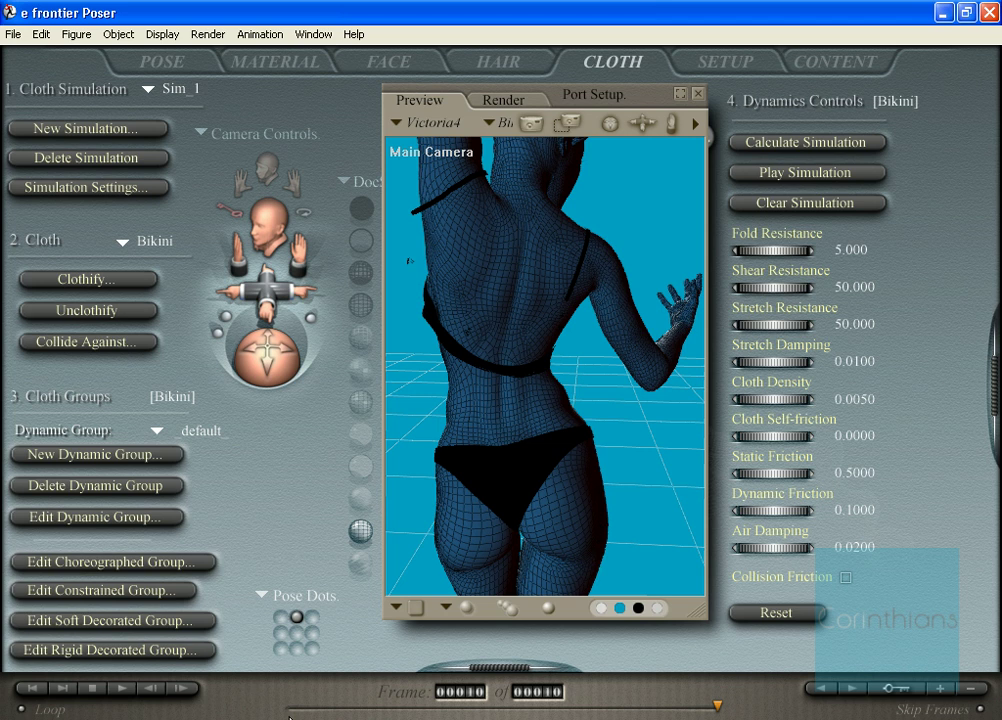
Step: Return to frame 1 and examine the bikini's back band, straps and cup up close against the body mesh
click(289, 713)
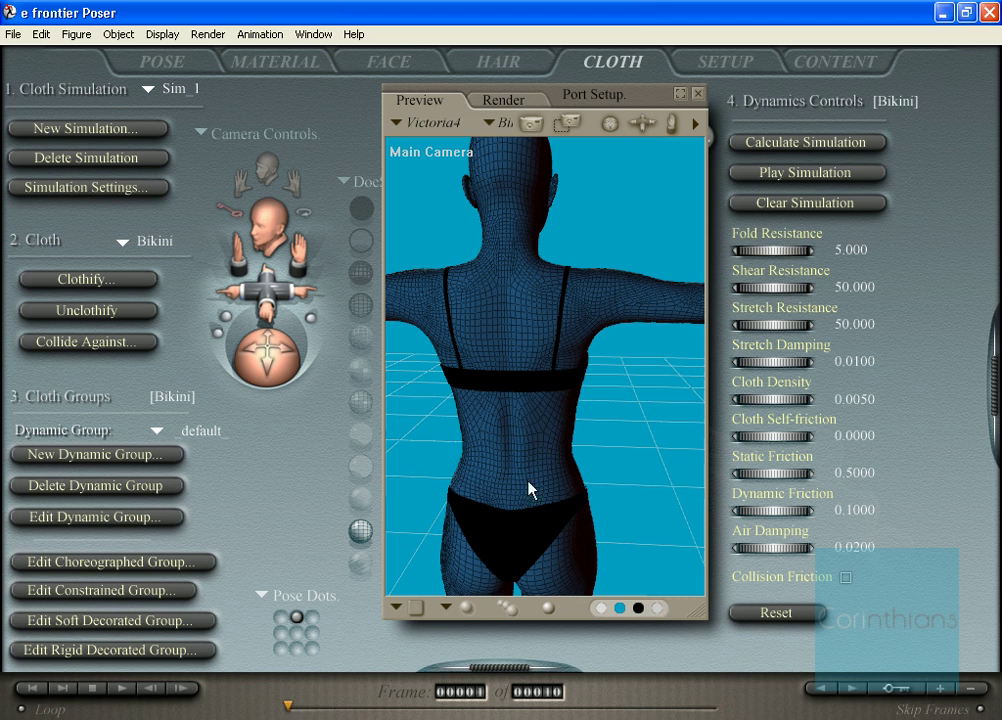
drag(616, 127, 648, 174)
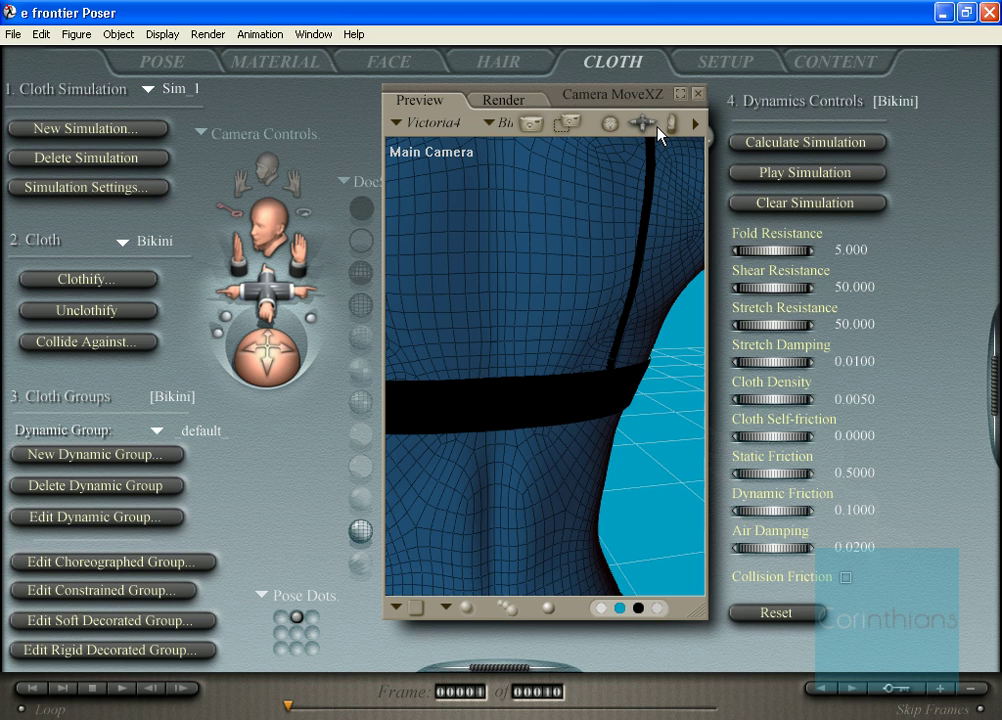
drag(672, 123, 694, 128)
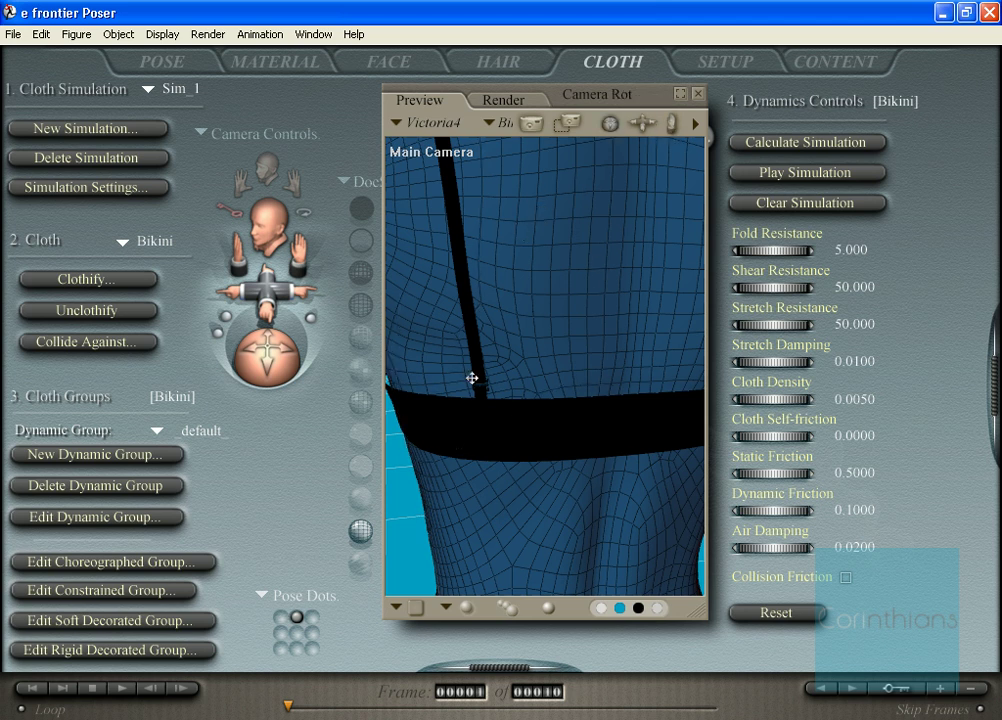
mouse_move(605, 123)
mouse_down()
mouse_move(695, 123)
mouse_move(692, 145)
mouse_up()
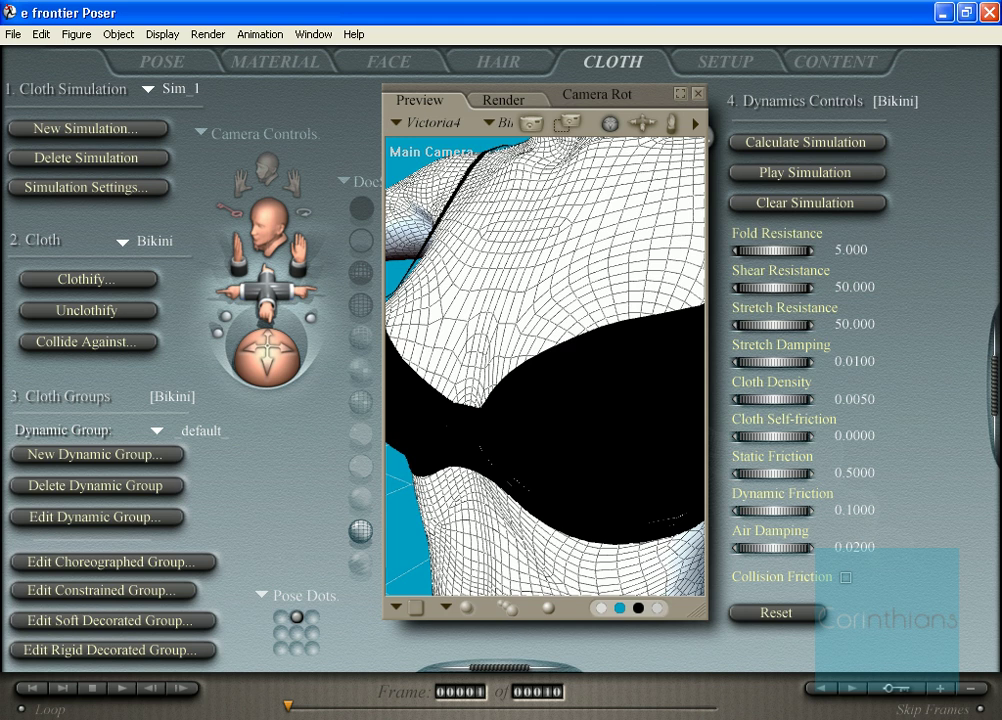
drag(608, 124, 672, 124)
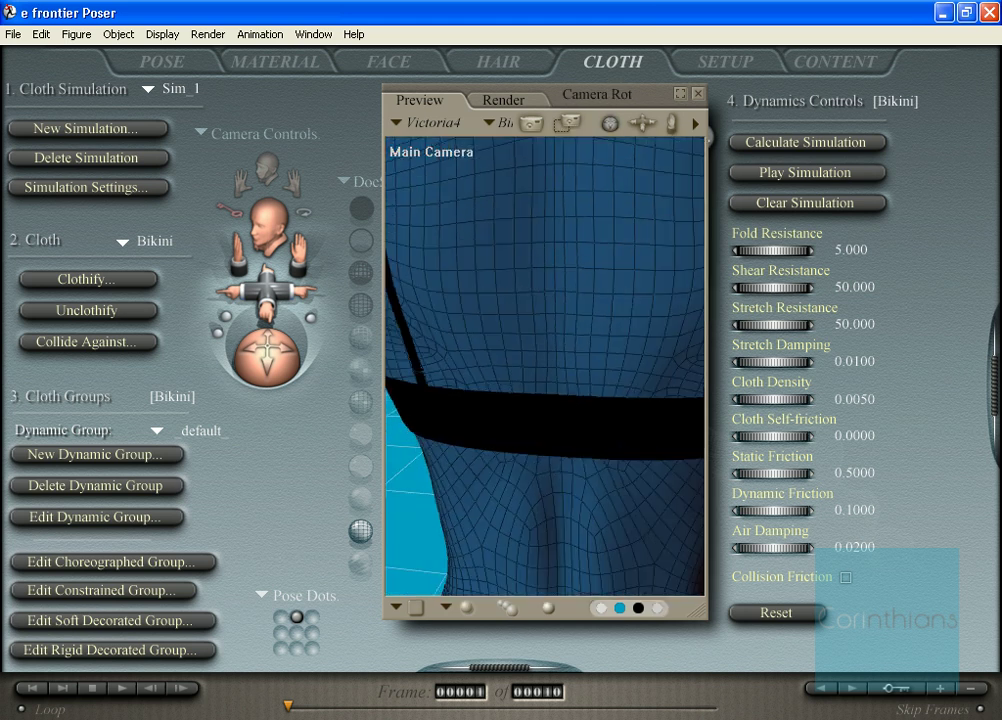
Step: Switch to the Pose room, close the bikini's properties and reposition the lighting to brighten the figure's back
click(160, 61)
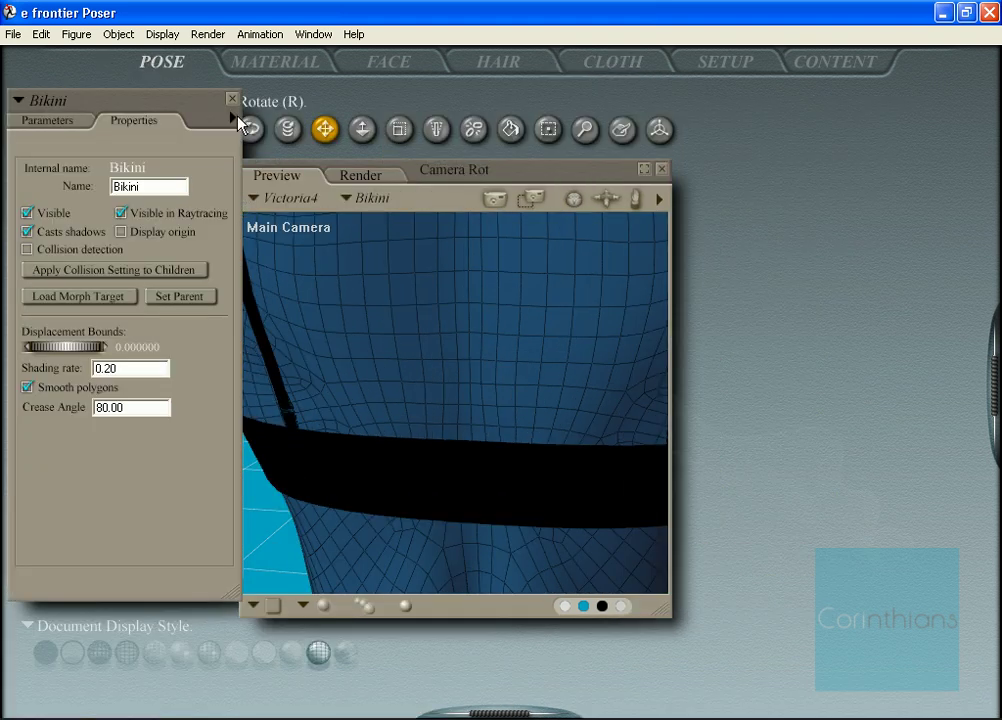
click(232, 99)
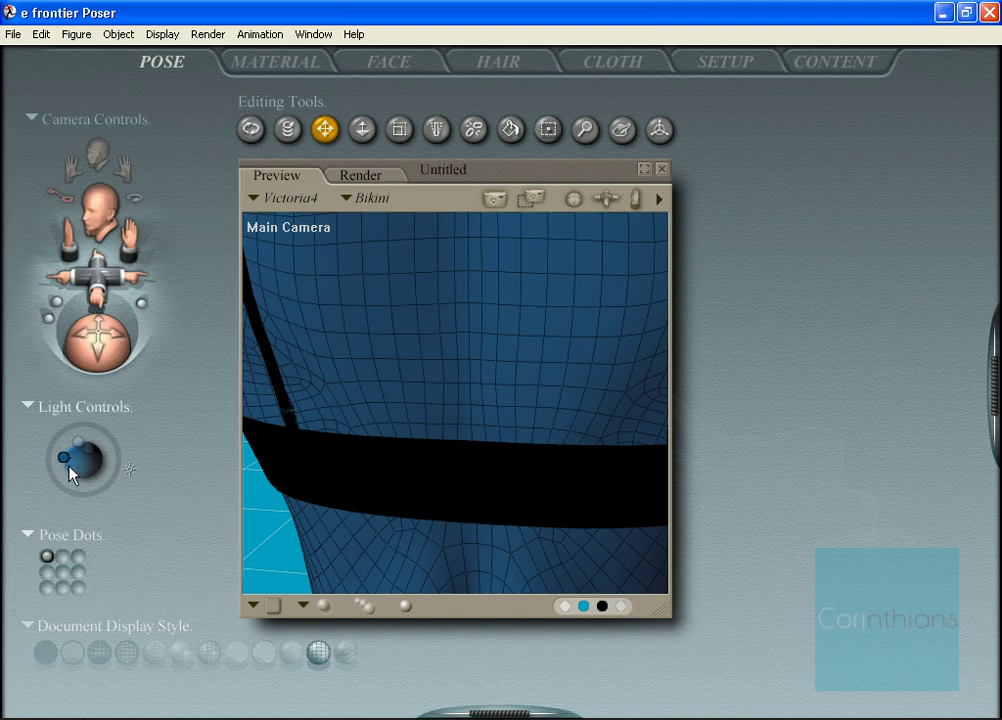
drag(82, 450, 33, 450)
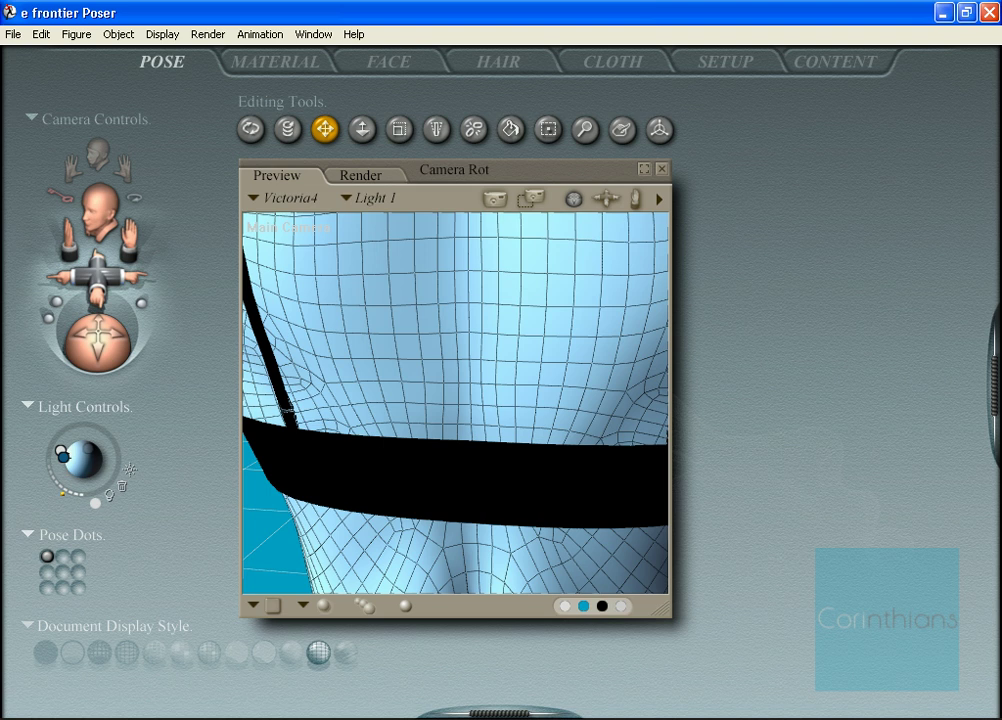
drag(98, 340, 126, 342)
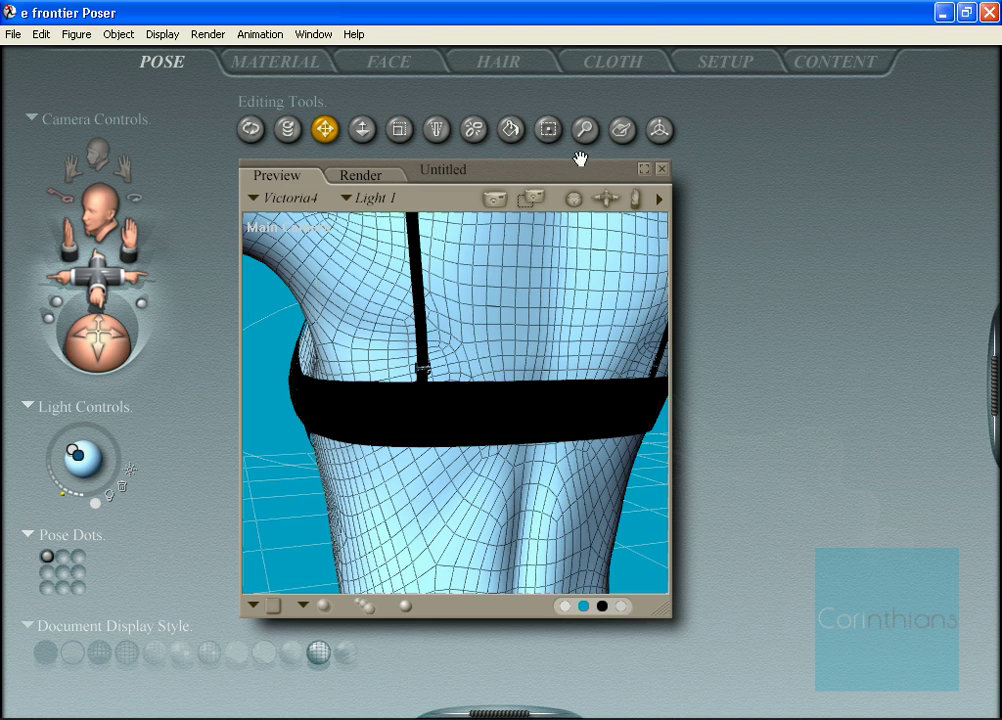
Step: Return to the Cloth room and compare the bikini's back band at frame 10 and frame 1
click(603, 66)
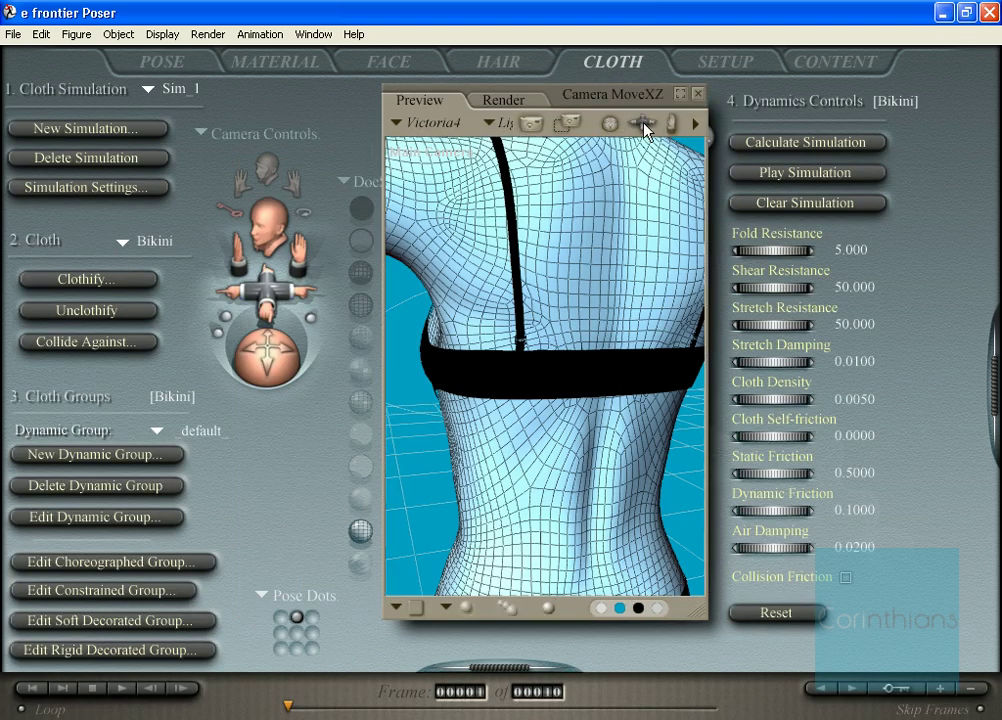
click(718, 712)
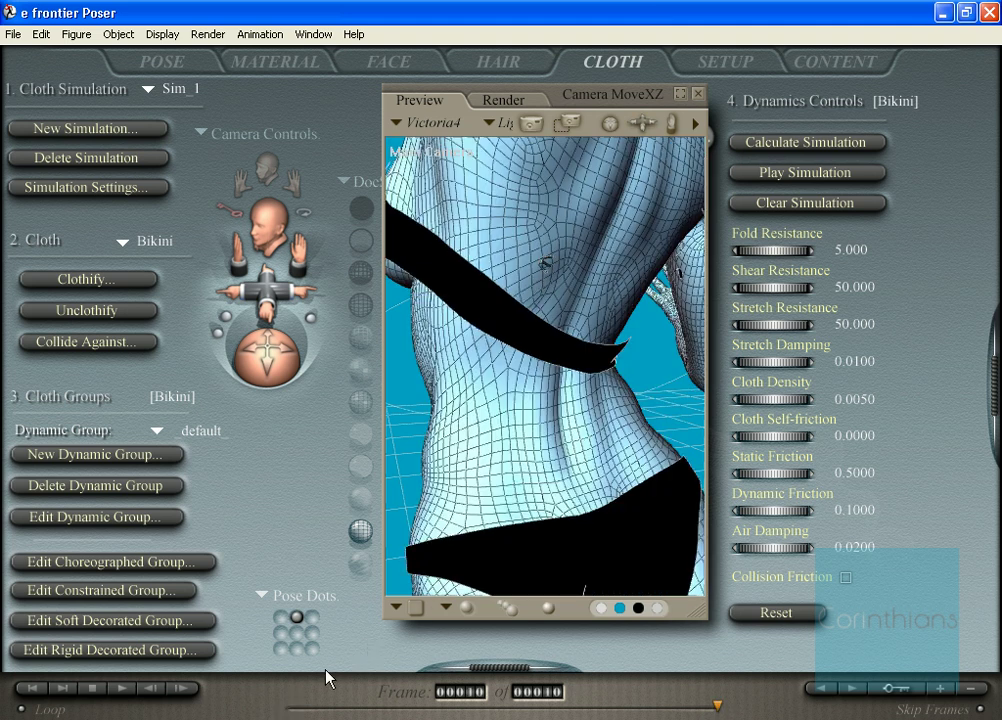
click(289, 712)
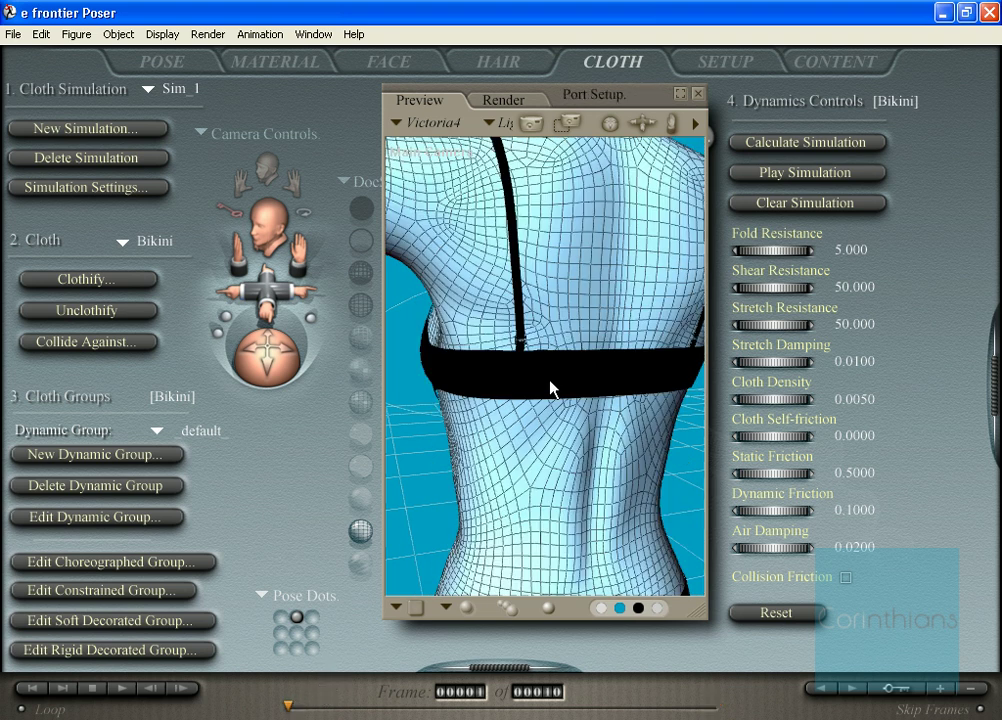
Step: Unclothify the Bikini prop and set the display style back to shading without mesh lines
click(108, 313)
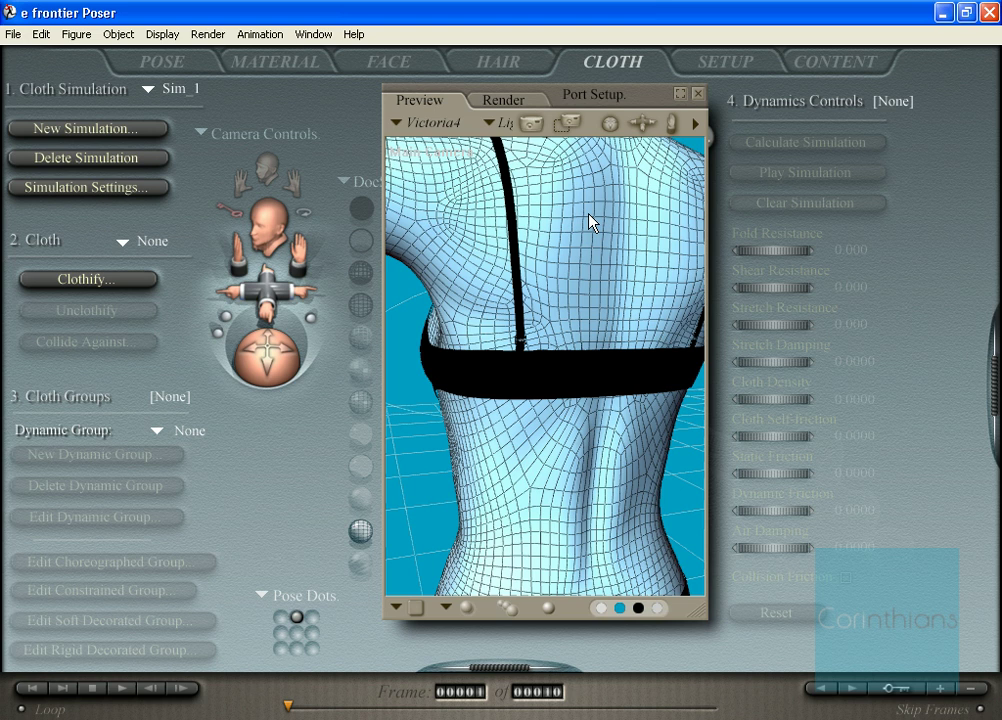
click(648, 127)
drag(647, 116, 647, 210)
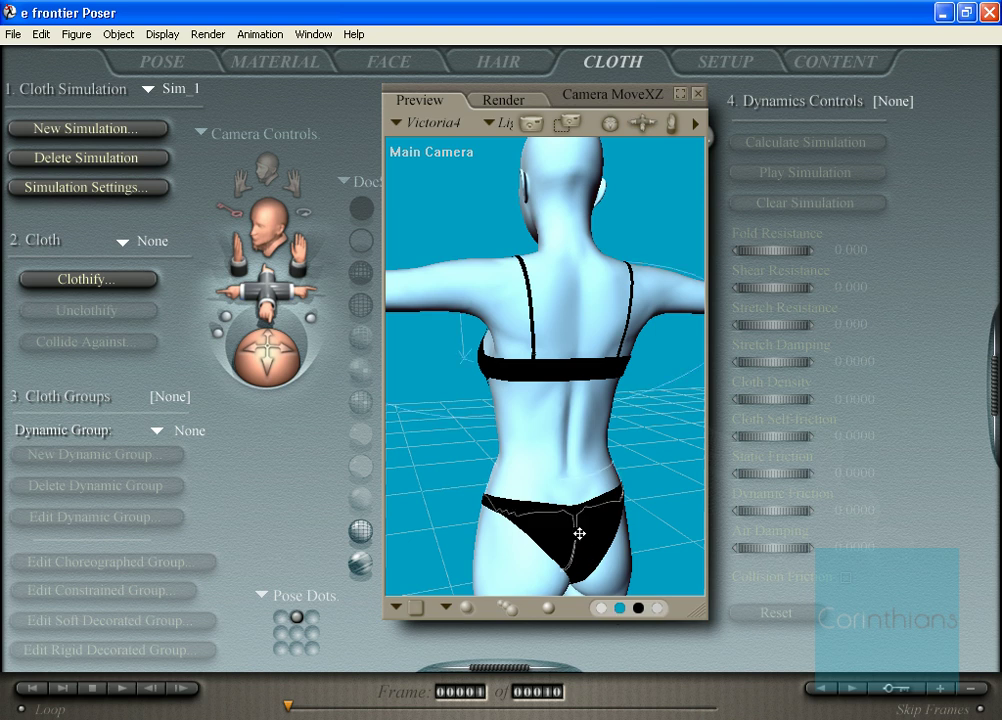
Step: Hide the Bikini prop by turning off its Visible and Casts shadows properties
click(494, 121)
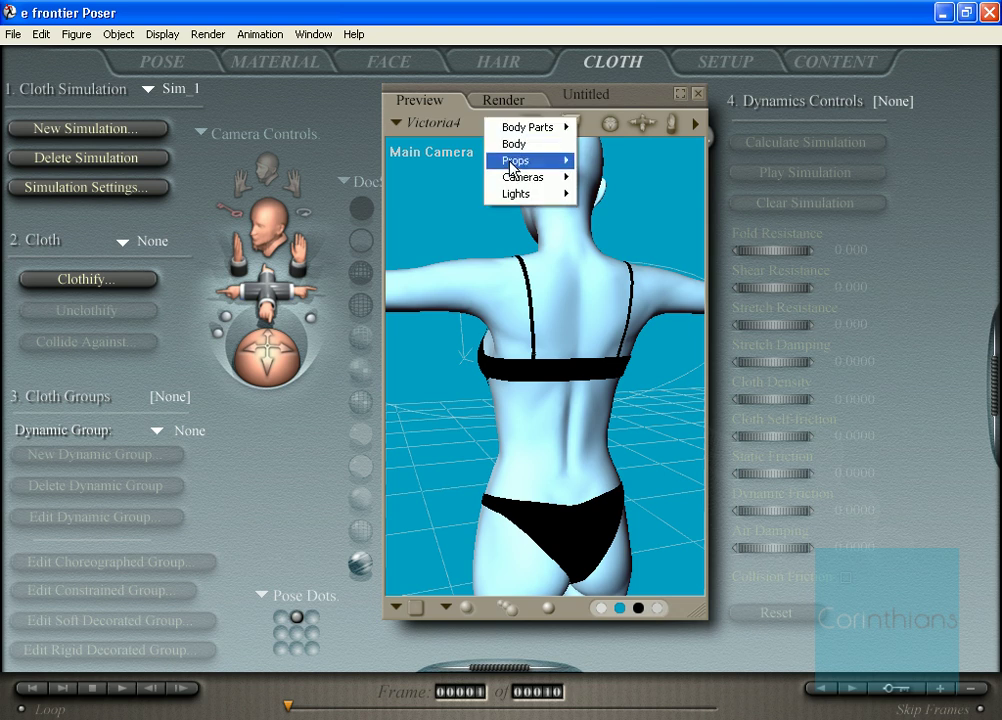
mouse_move(512, 163)
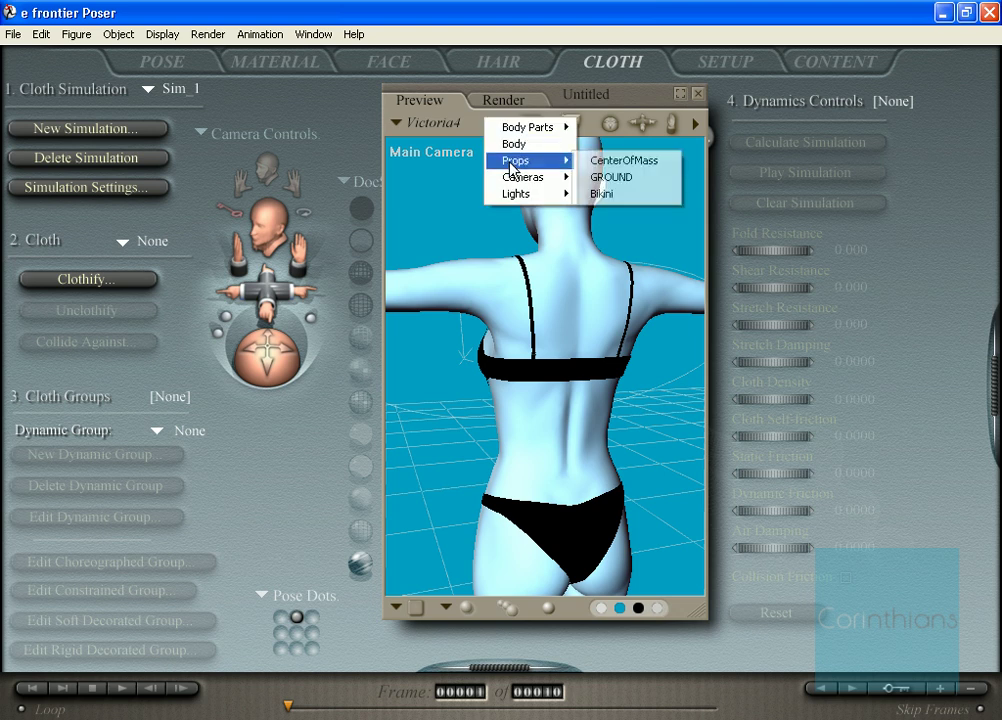
click(603, 195)
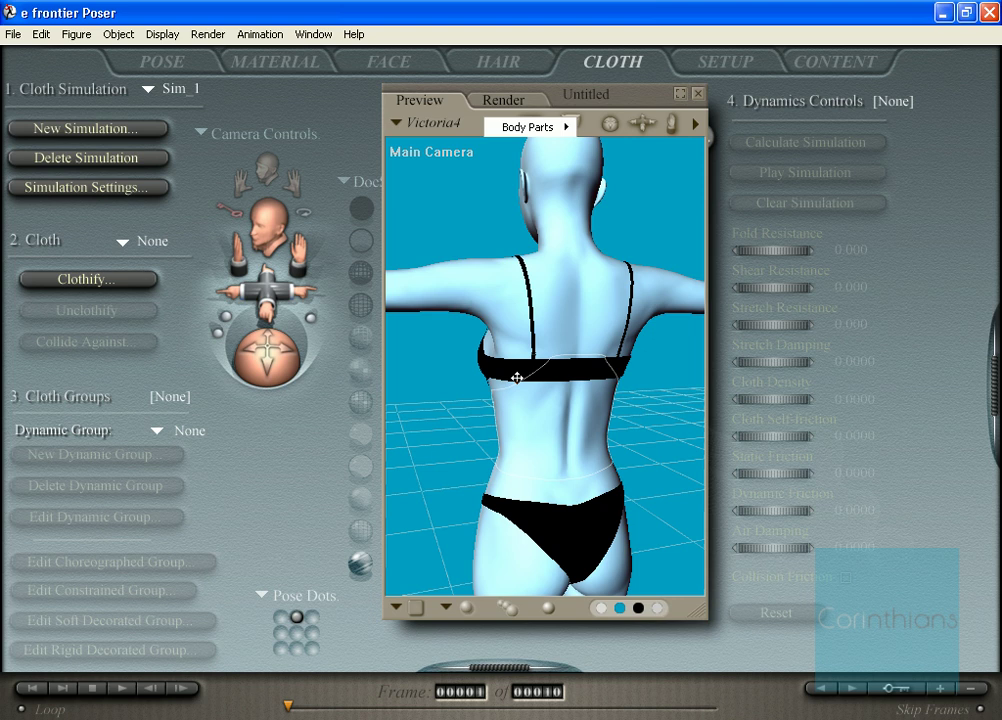
click(557, 526)
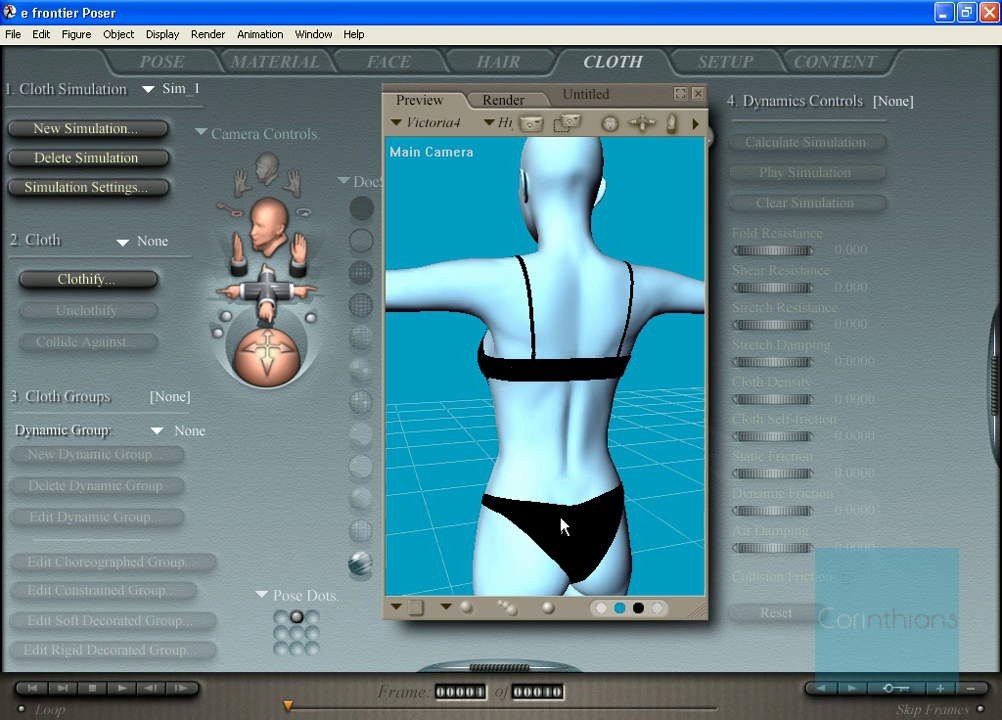
double_click(563, 527)
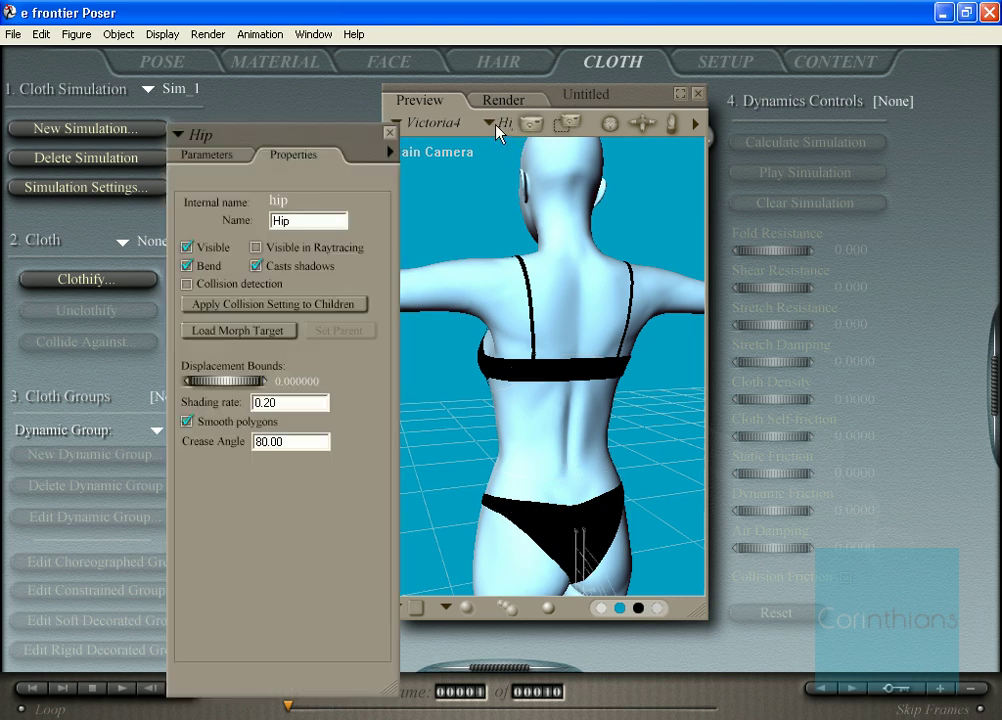
click(497, 128)
mouse_move(522, 161)
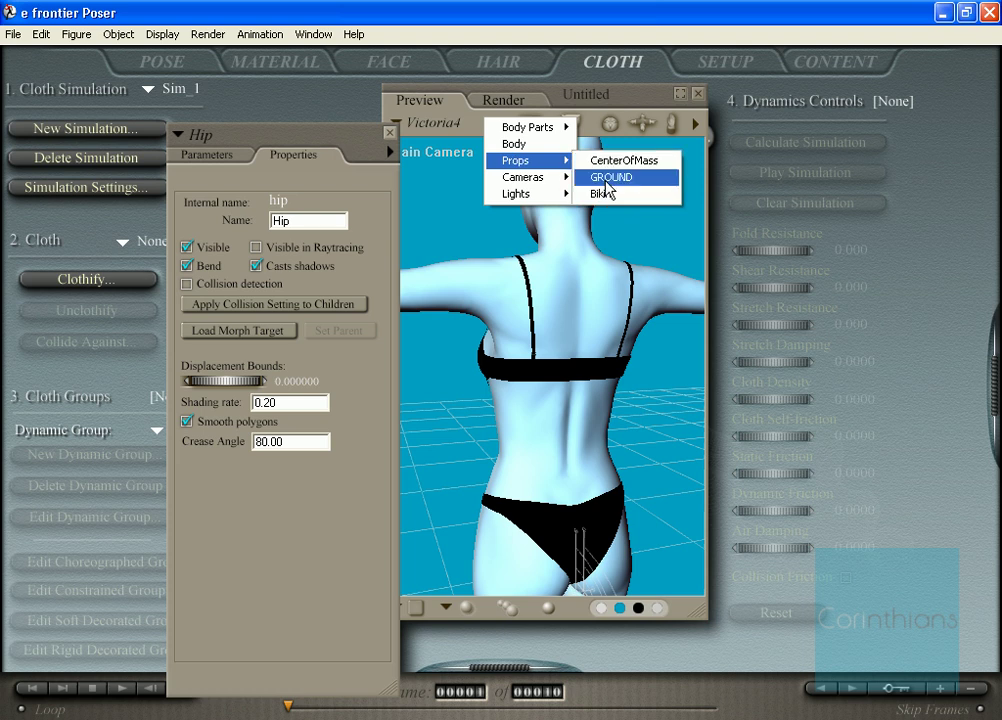
click(600, 194)
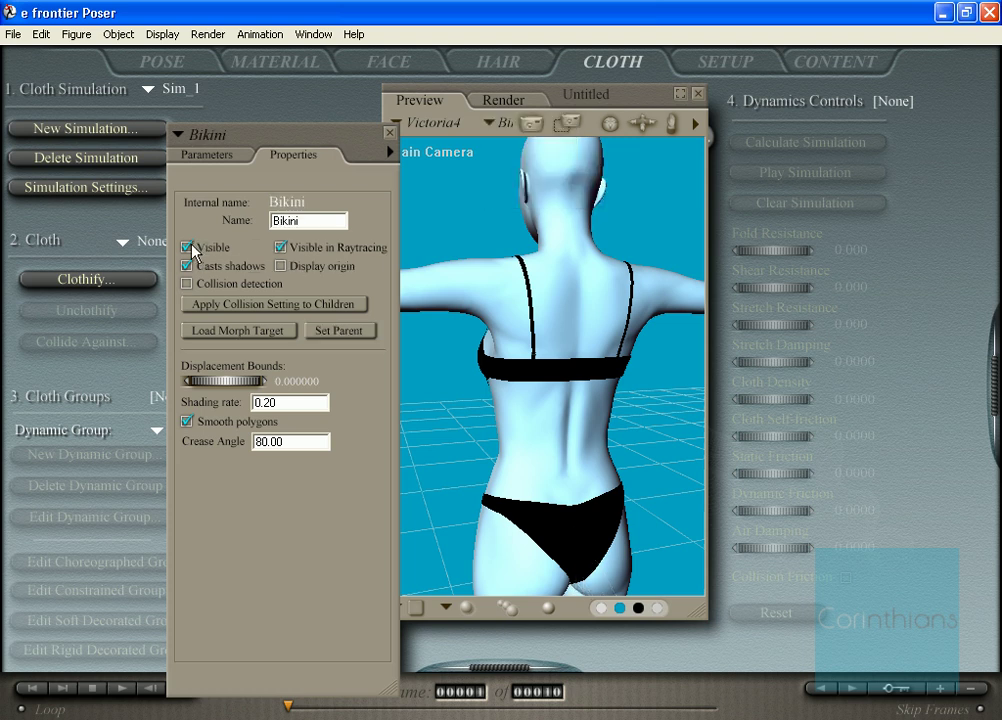
click(187, 247)
click(187, 266)
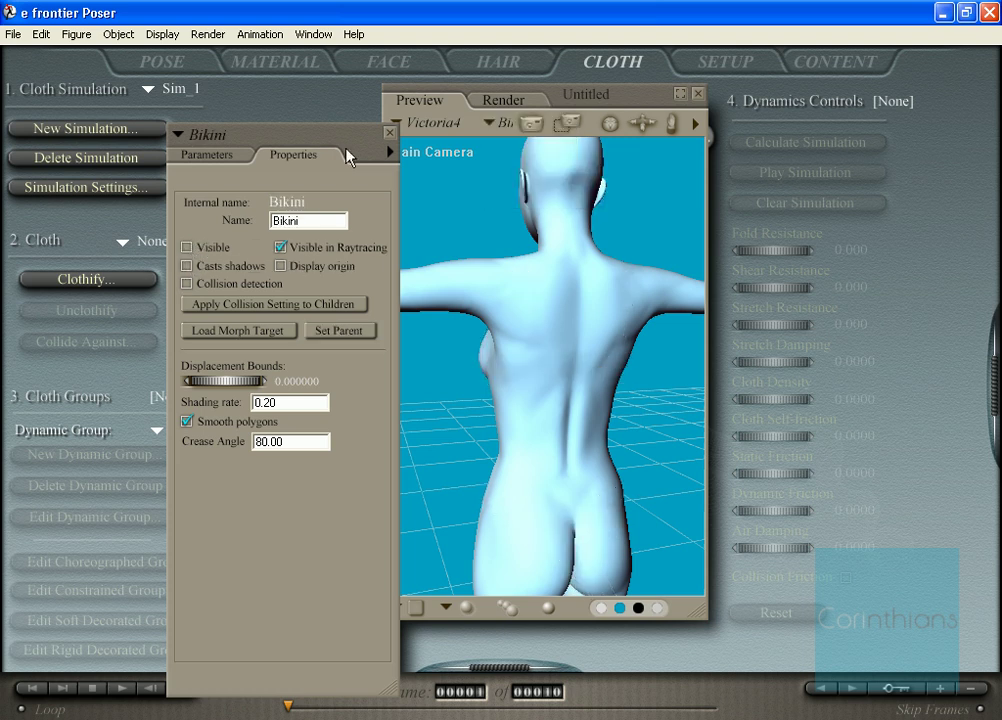
click(388, 133)
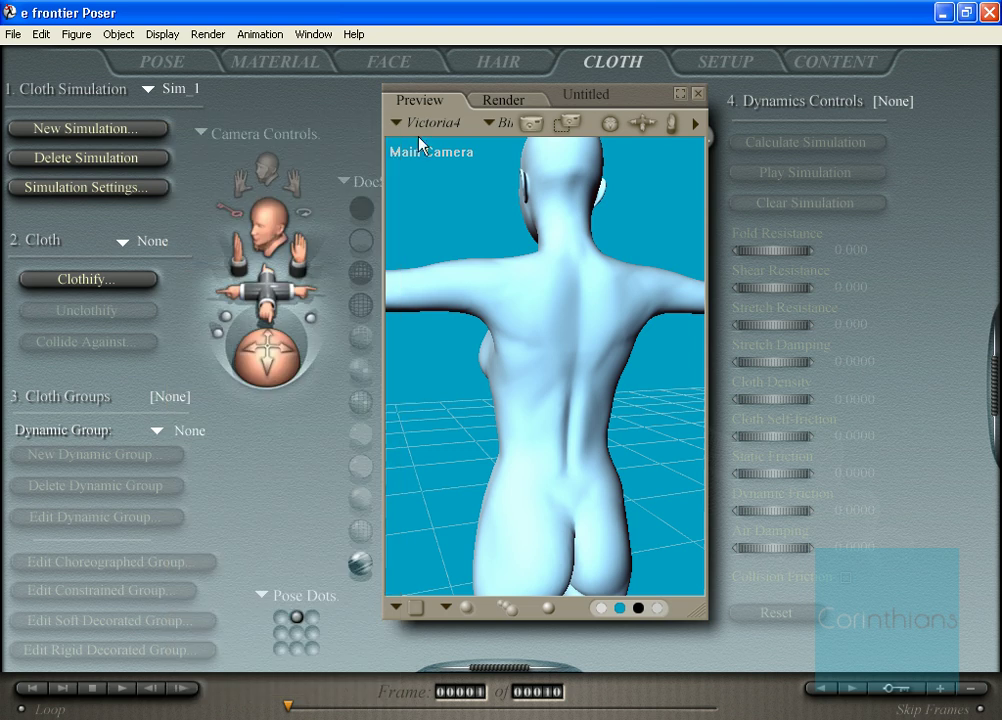
Step: Load the Brassiere and Panties from the PrettyBaseIV figures library onto Victoria4 and view them from the front
click(996, 393)
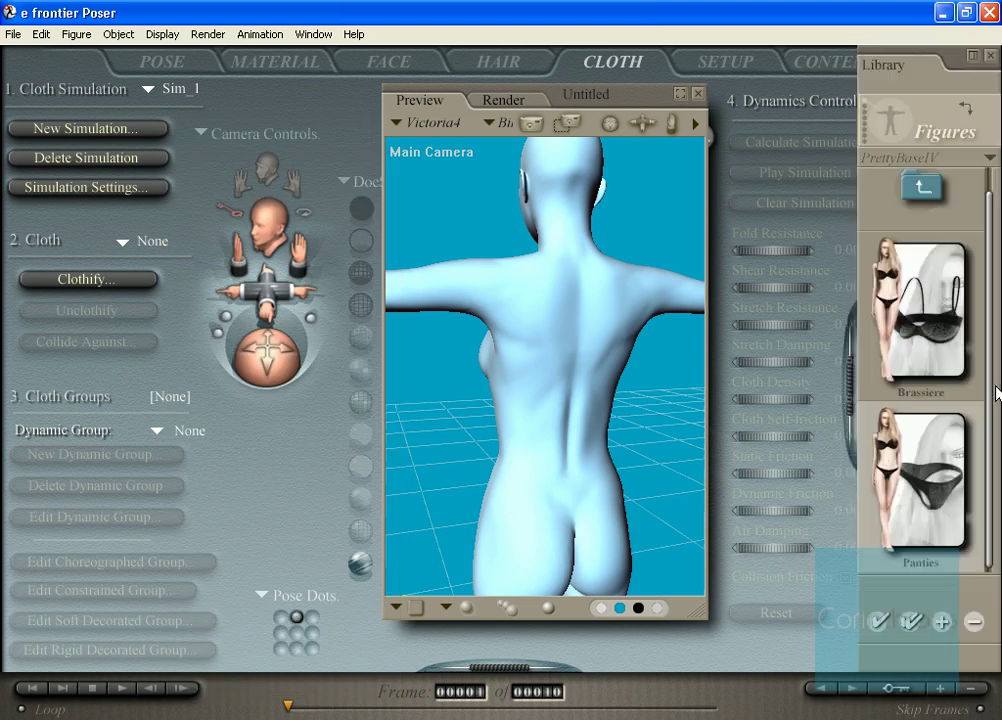
double_click(886, 330)
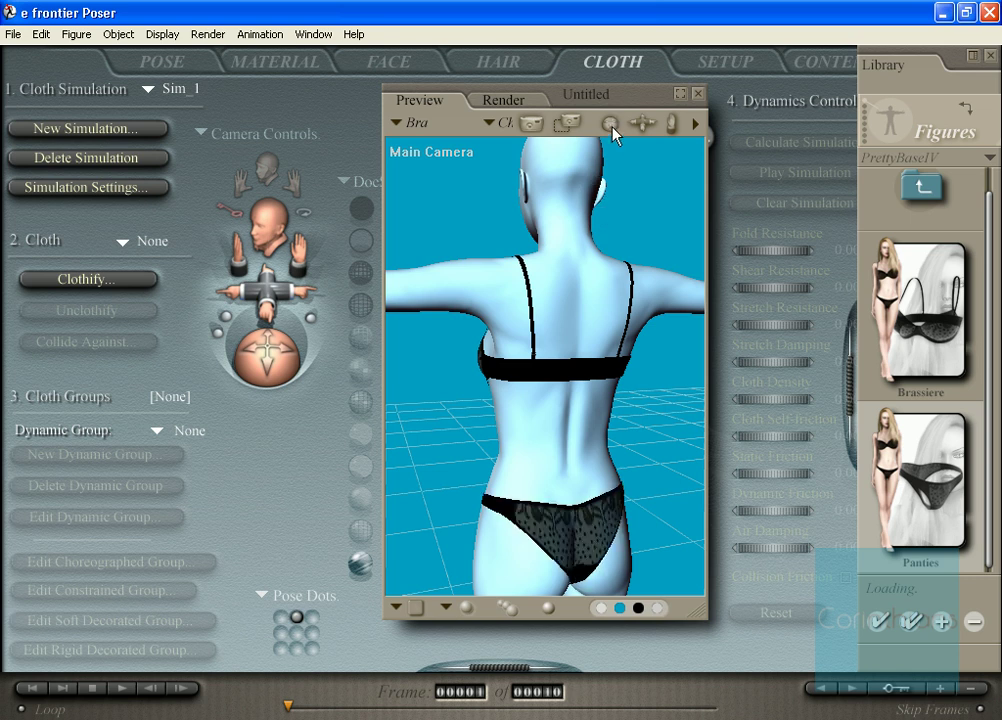
drag(612, 127, 734, 127)
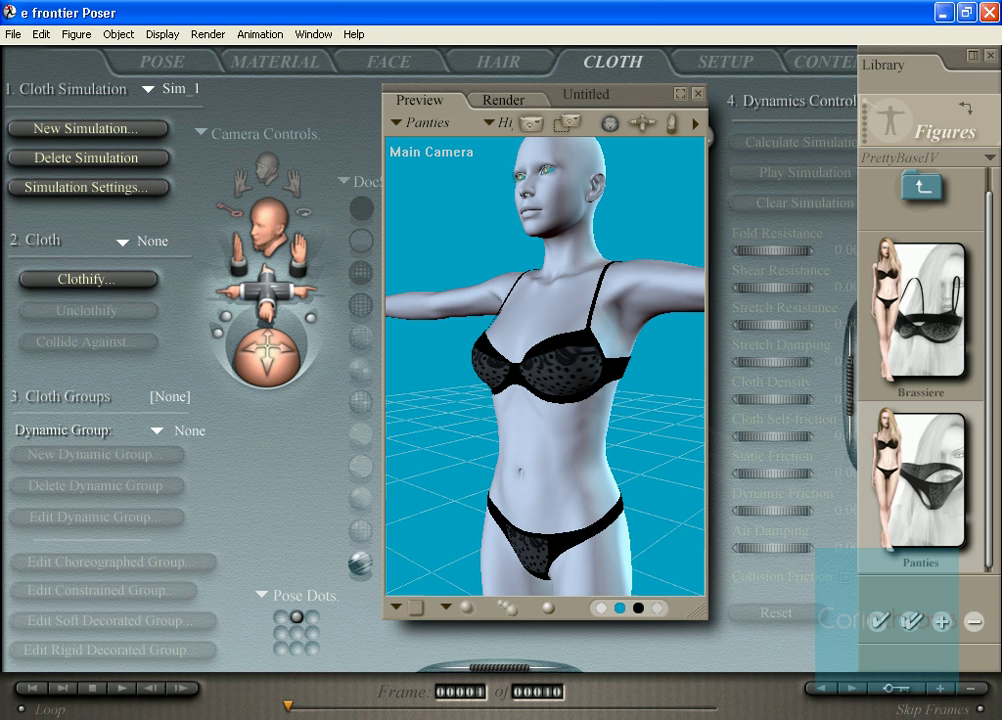
Step: Set up a single-frame Wavefront OBJ export that includes only the Bra and Panties figures from the scene hierarchy
click(13, 33)
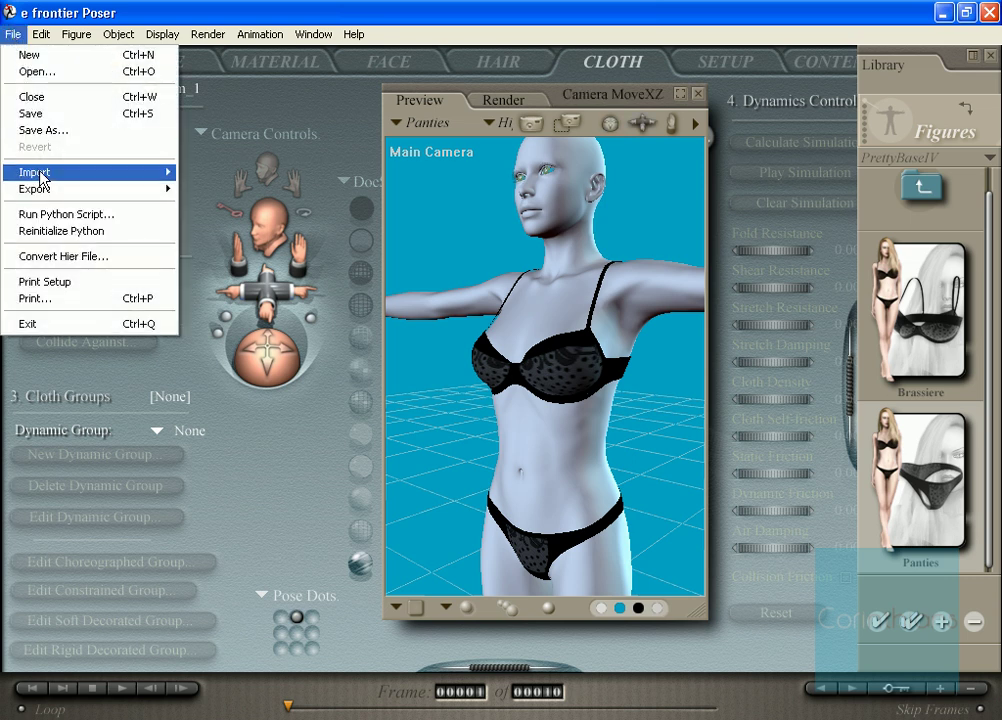
mouse_move(47, 174)
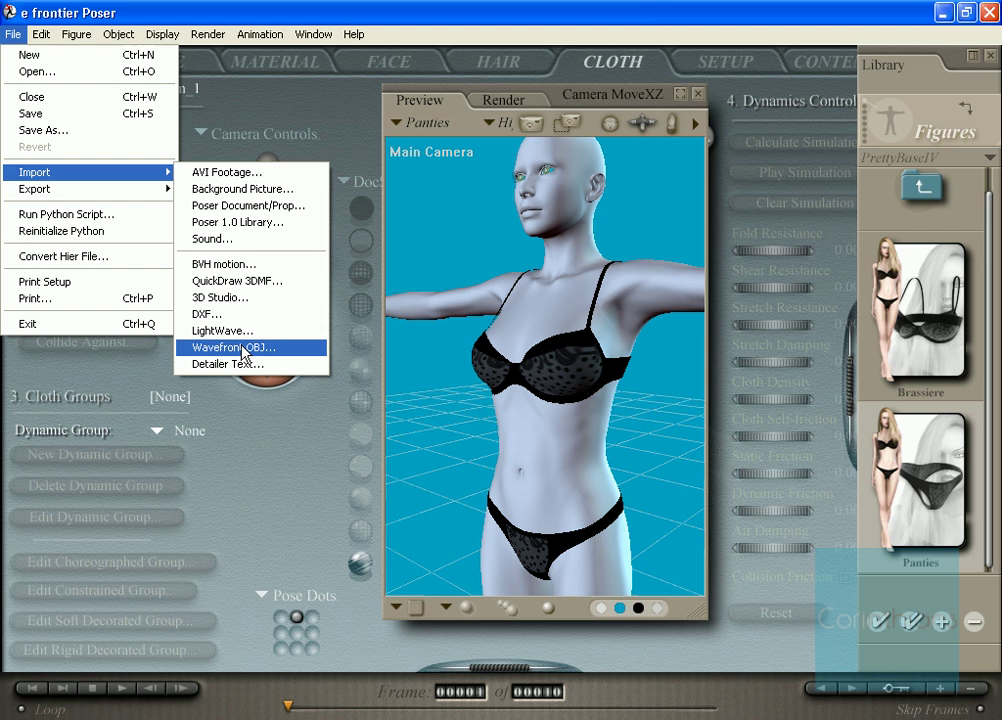
mouse_move(168, 190)
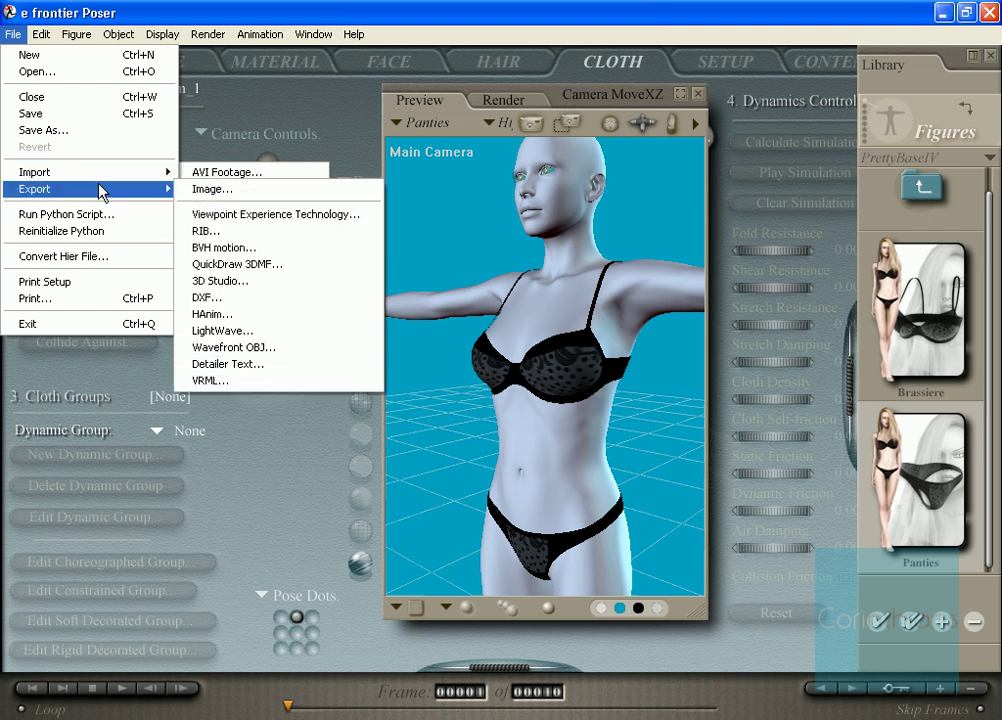
click(234, 348)
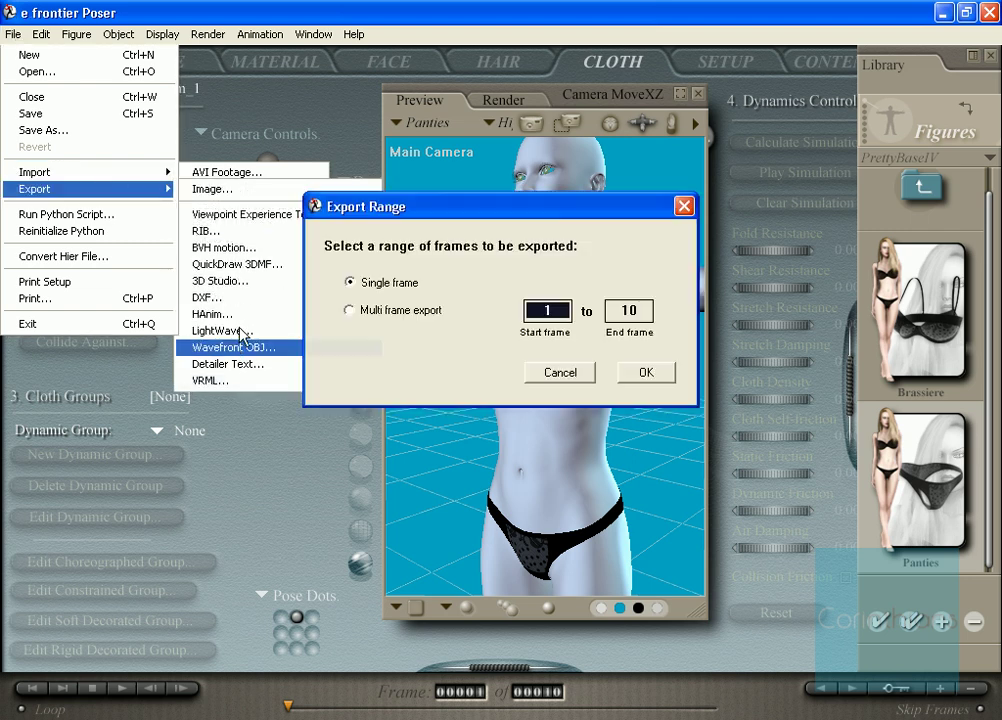
click(648, 373)
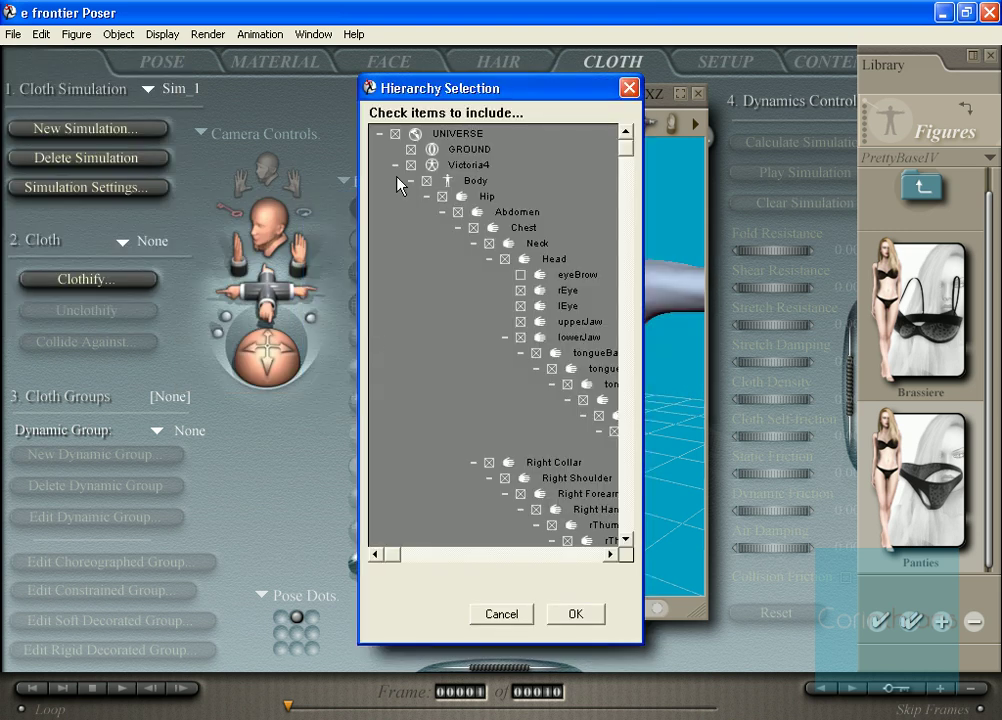
click(395, 134)
click(395, 165)
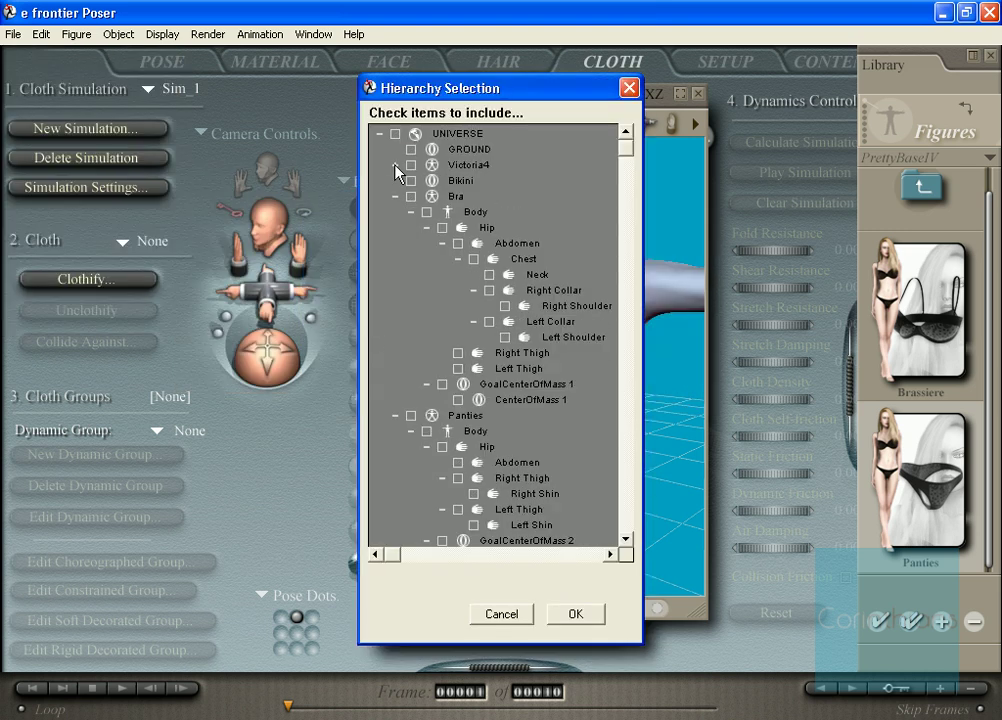
click(410, 196)
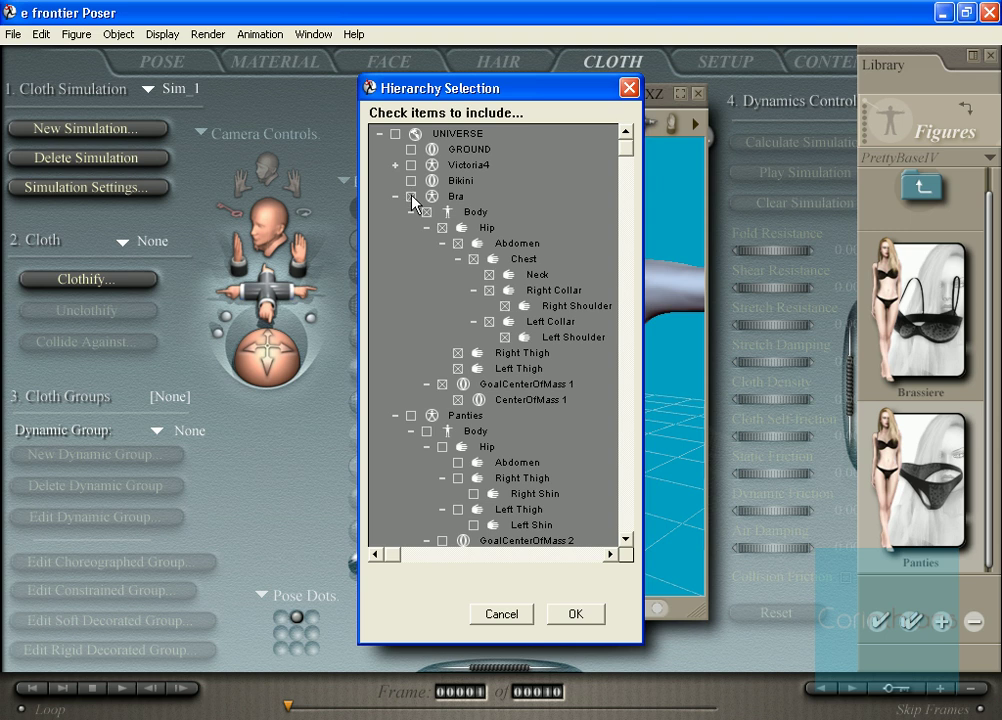
click(395, 196)
click(410, 212)
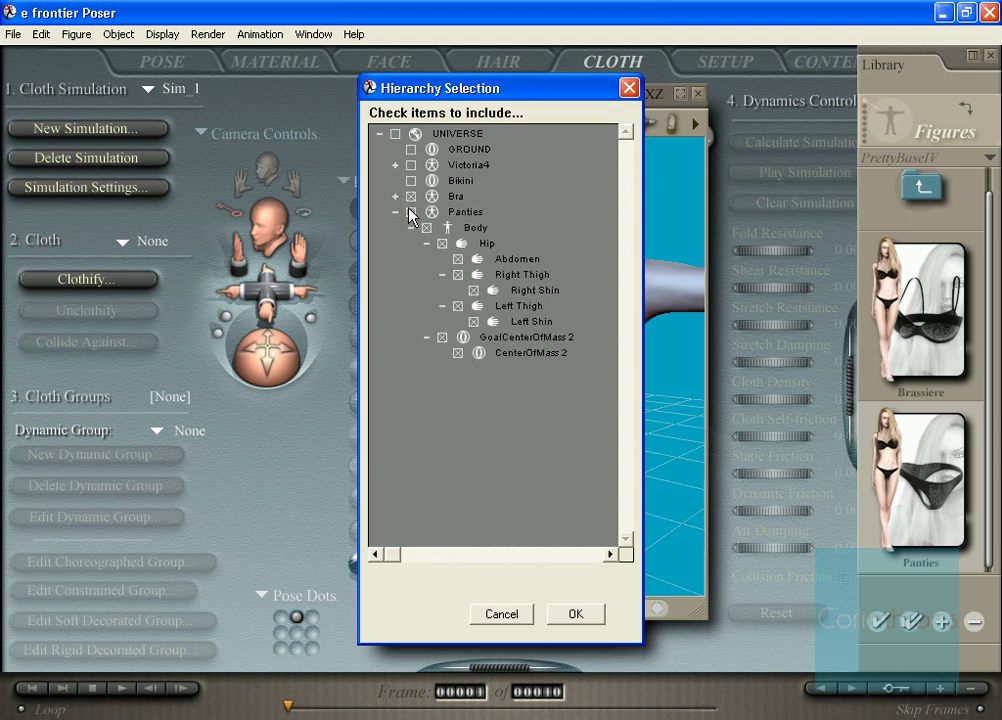
click(395, 212)
click(575, 614)
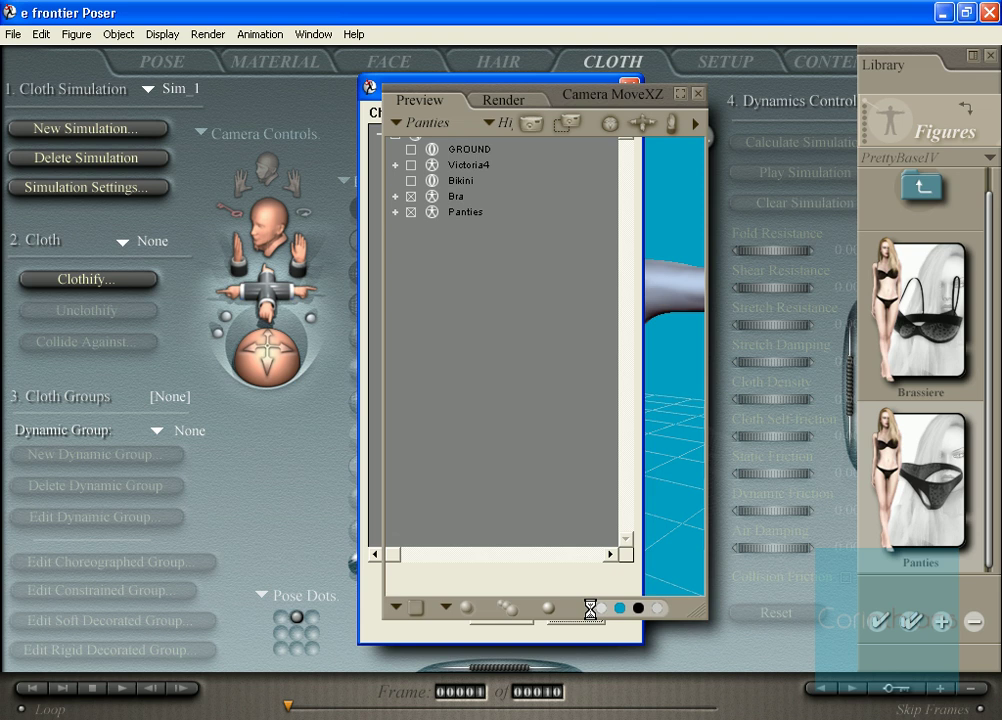
Step: Save the export to the Desktop as Bikini.obj, replacing the existing file, with only Weld body part seams enabled
click(385, 317)
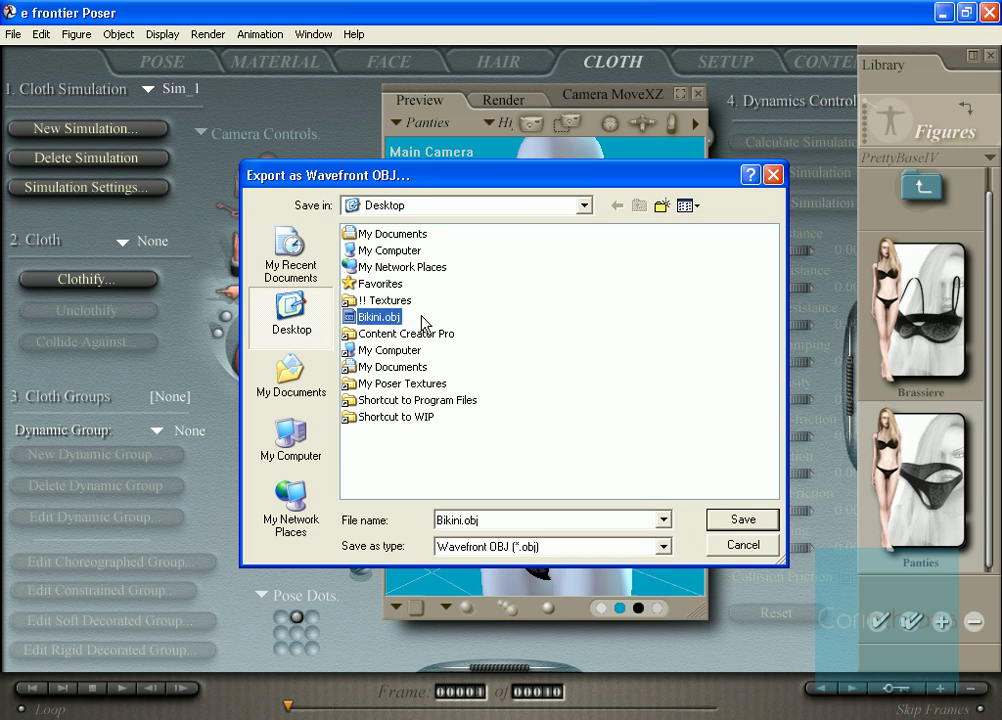
click(722, 520)
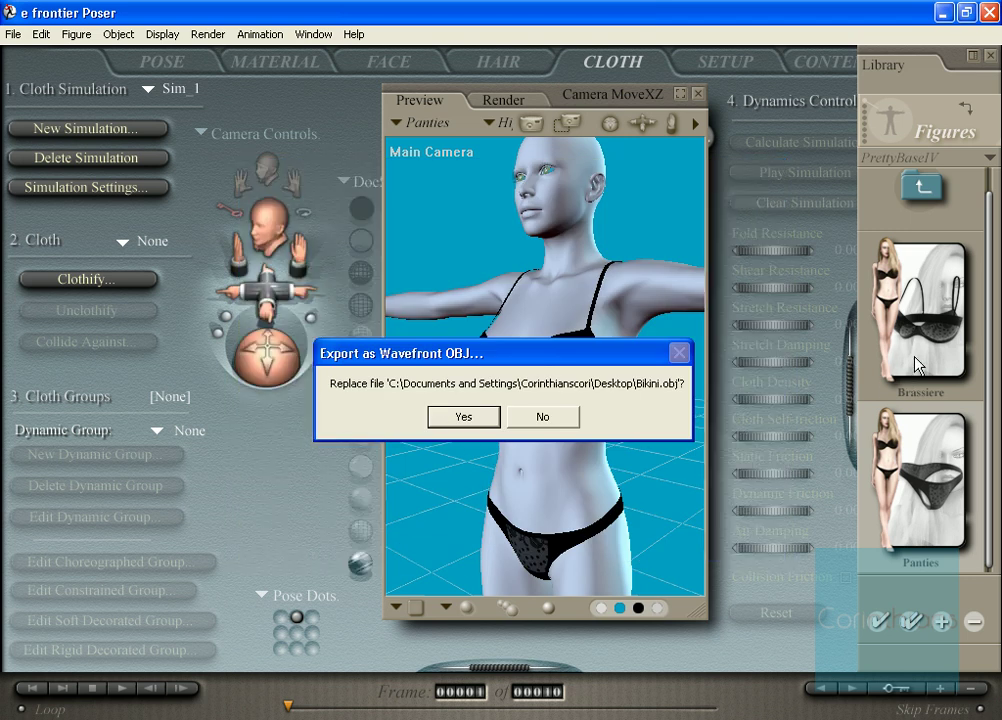
click(460, 419)
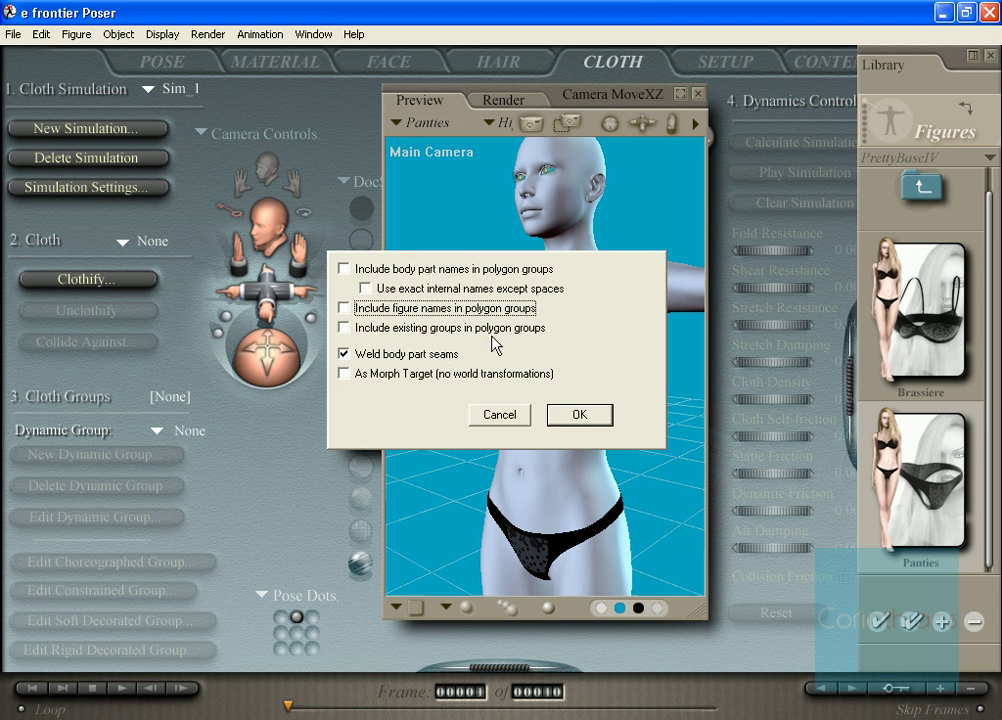
click(569, 414)
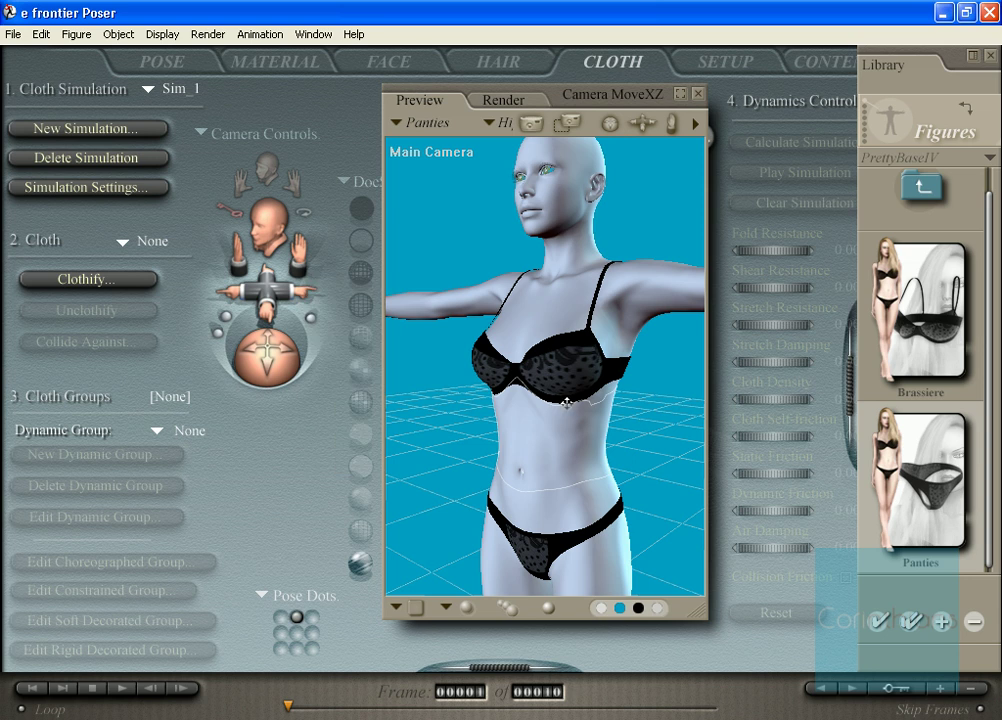
Step: Close the library and delete the Panties and Bra figures from the scene
click(992, 57)
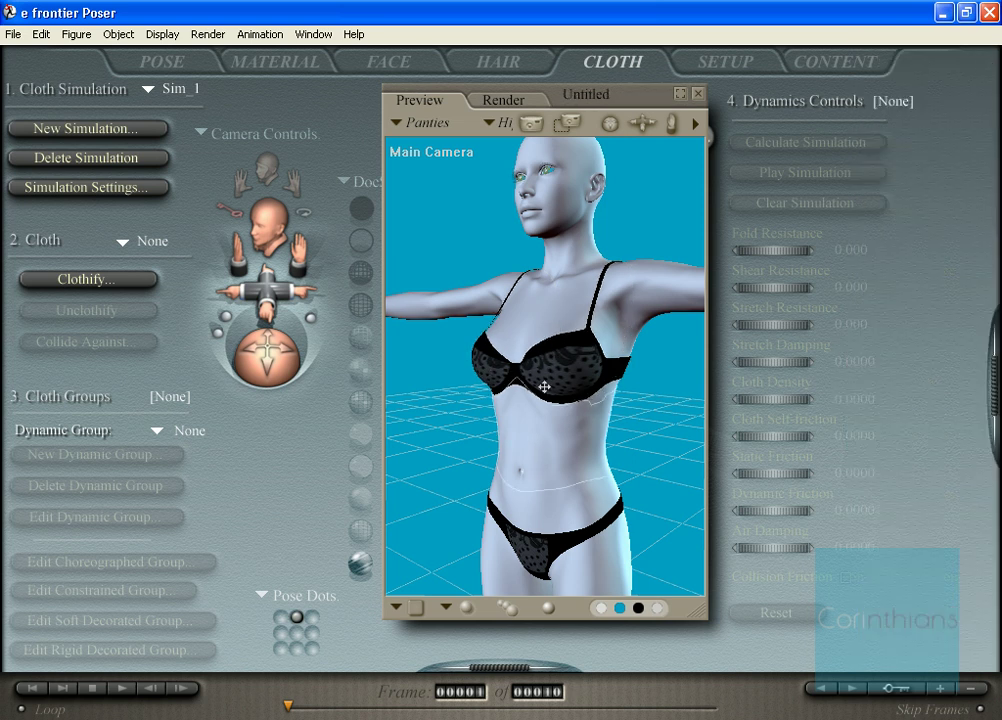
key(Delete)
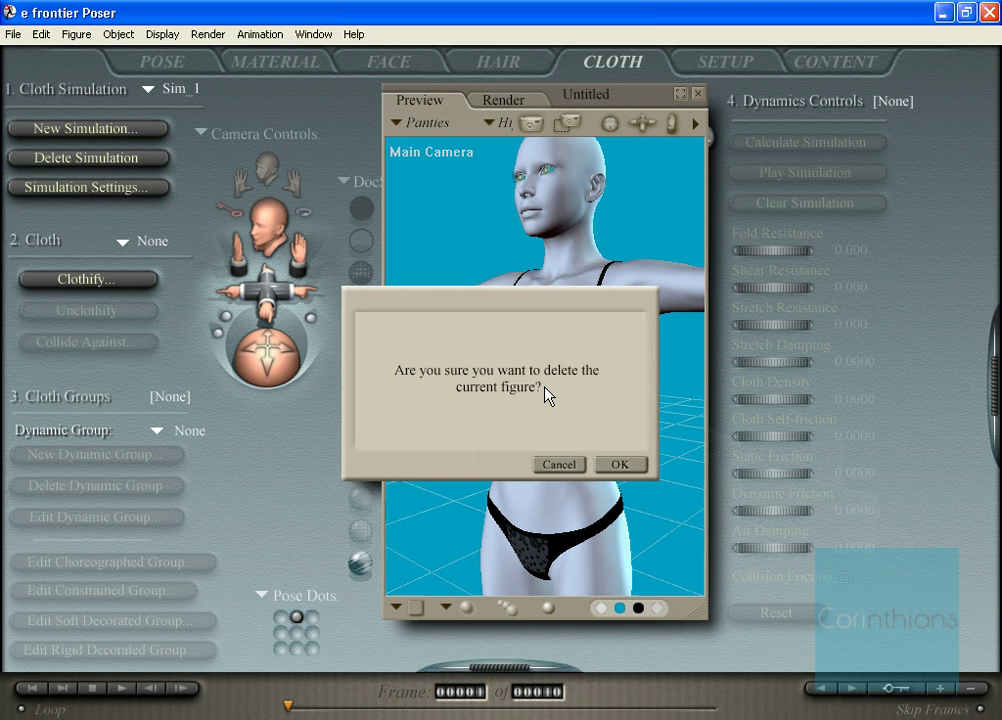
click(617, 466)
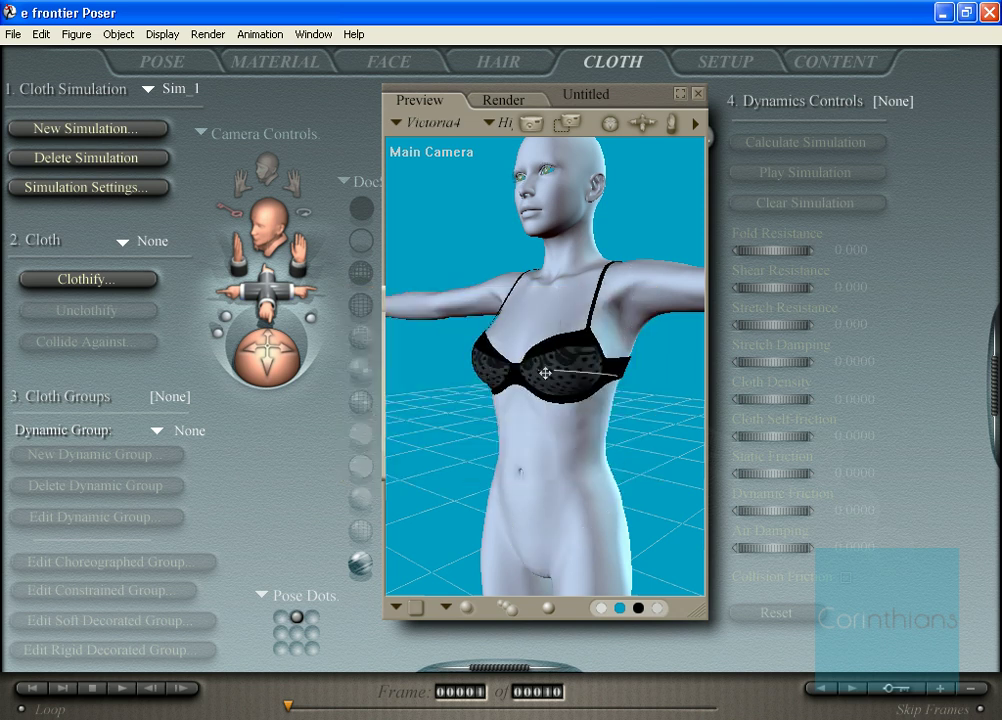
click(422, 122)
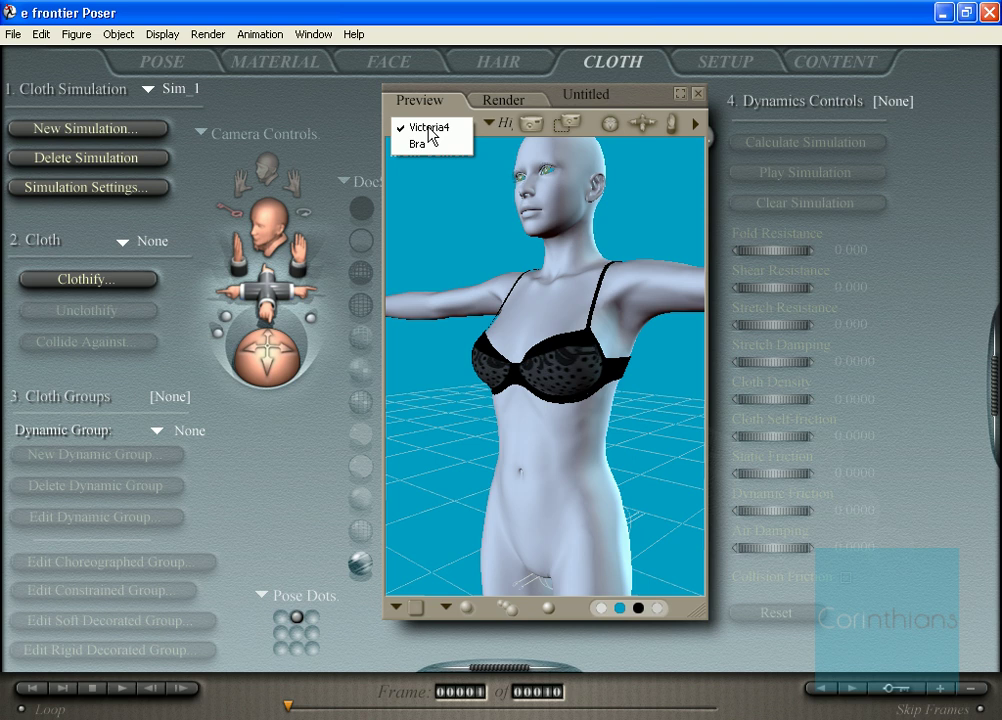
click(431, 144)
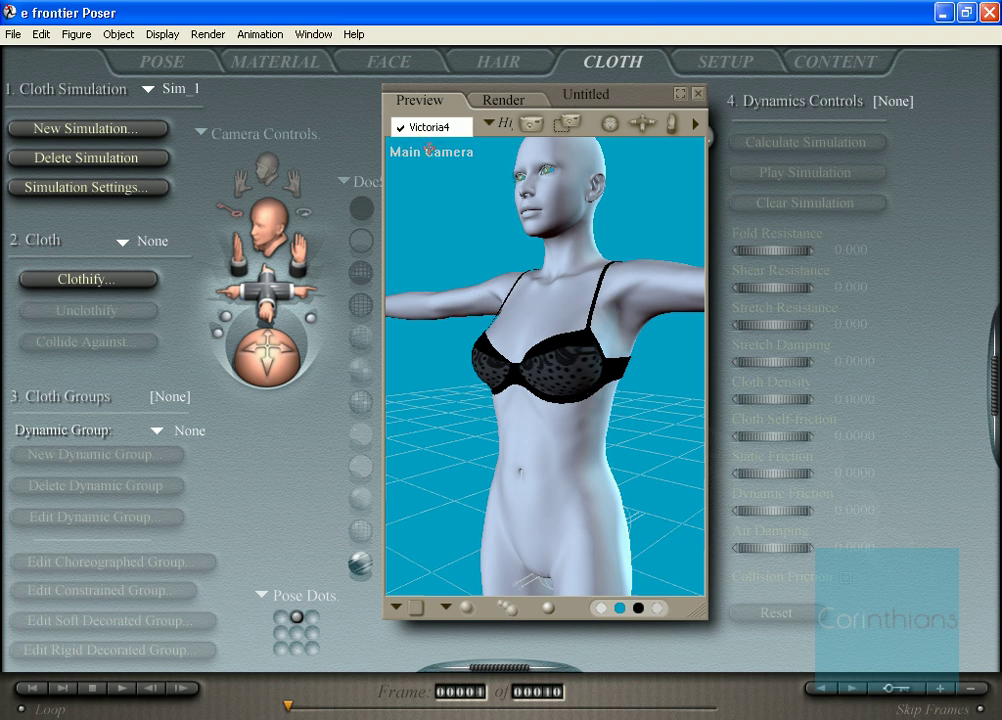
click(477, 313)
key(Delete)
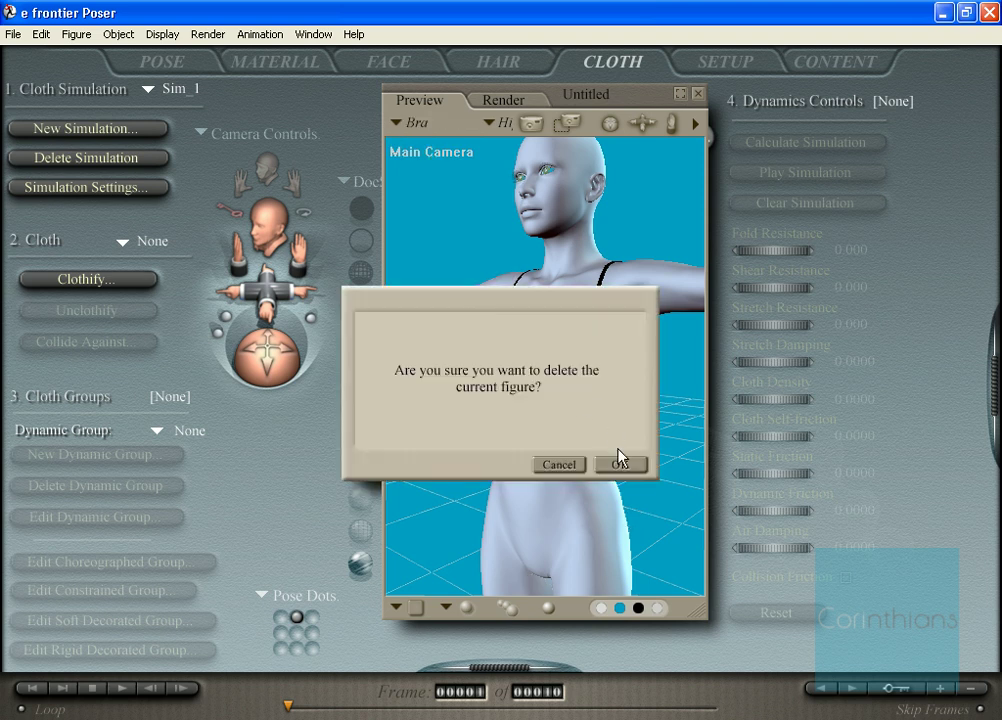
click(619, 465)
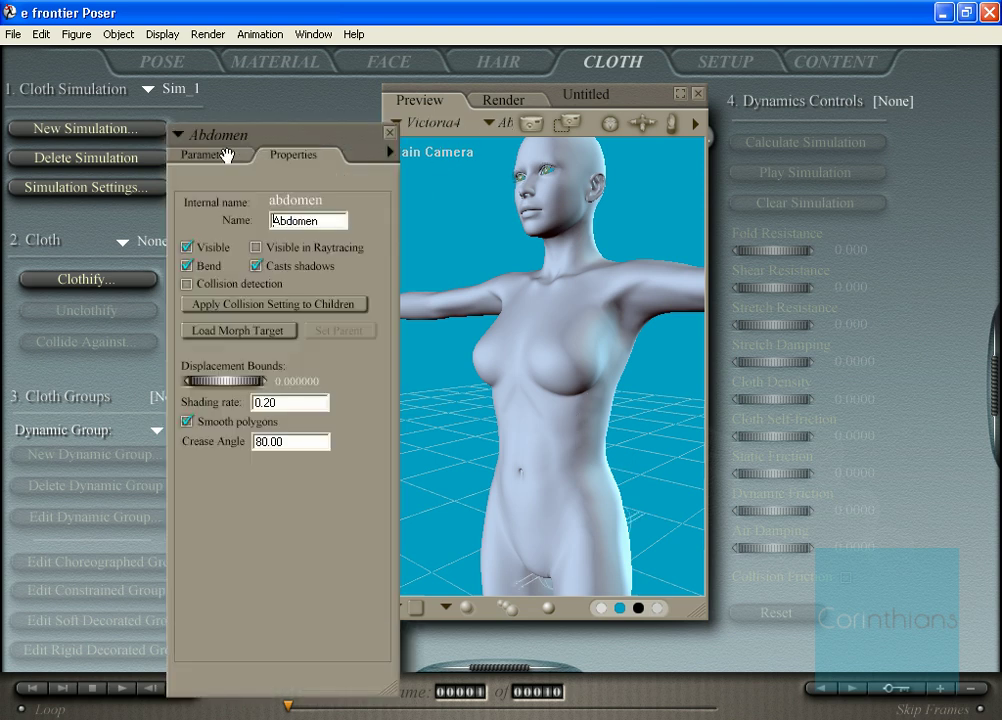
click(227, 157)
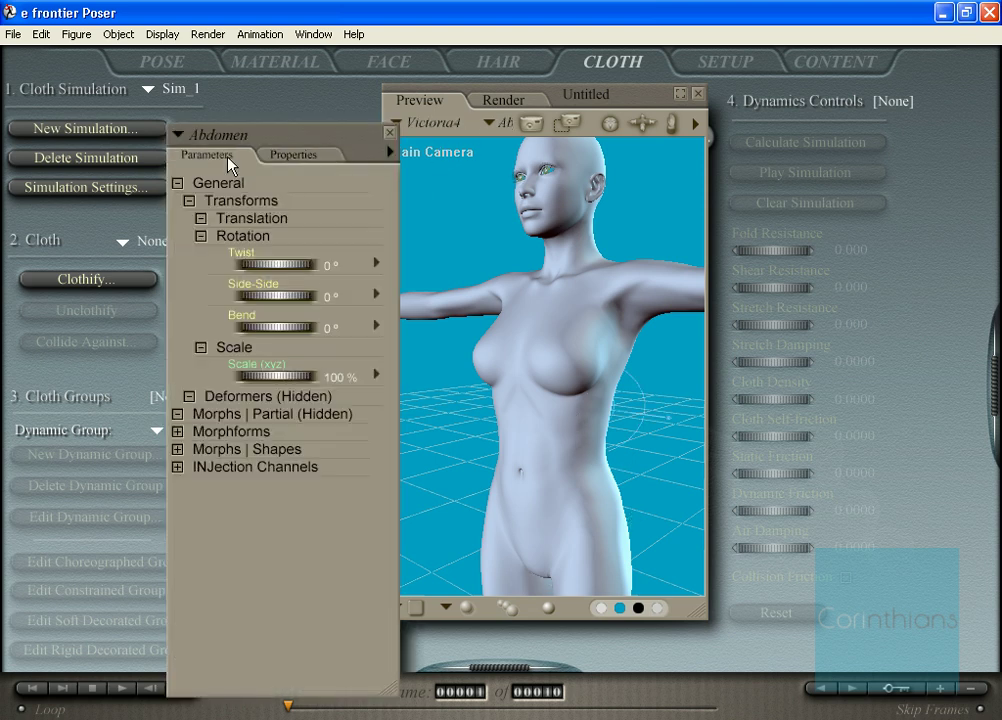
click(13, 34)
mouse_move(36, 170)
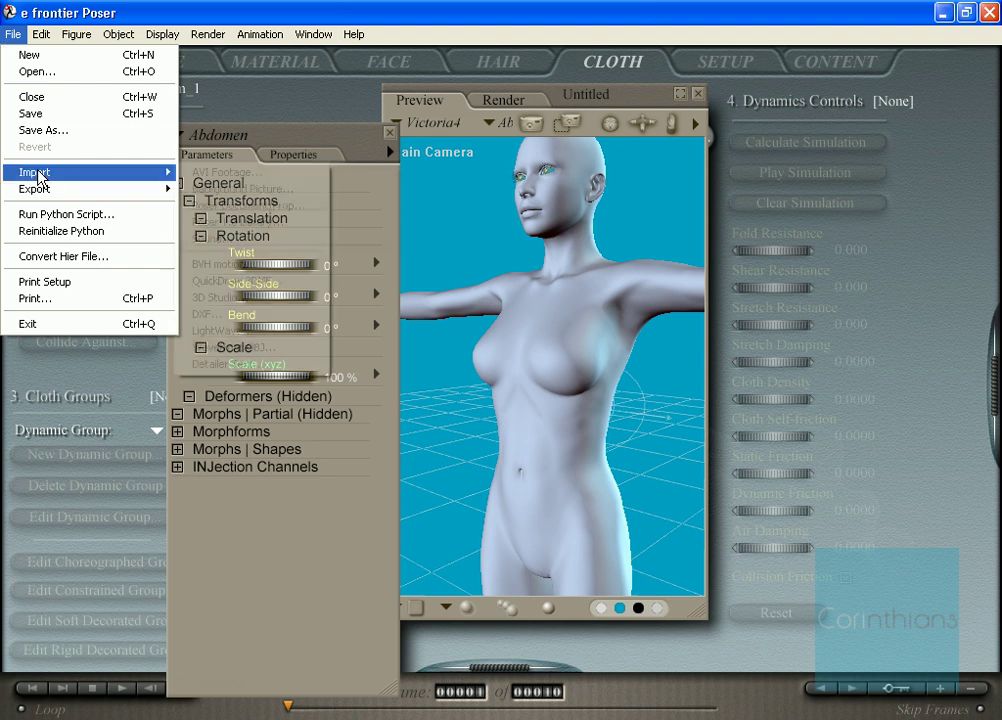
click(243, 346)
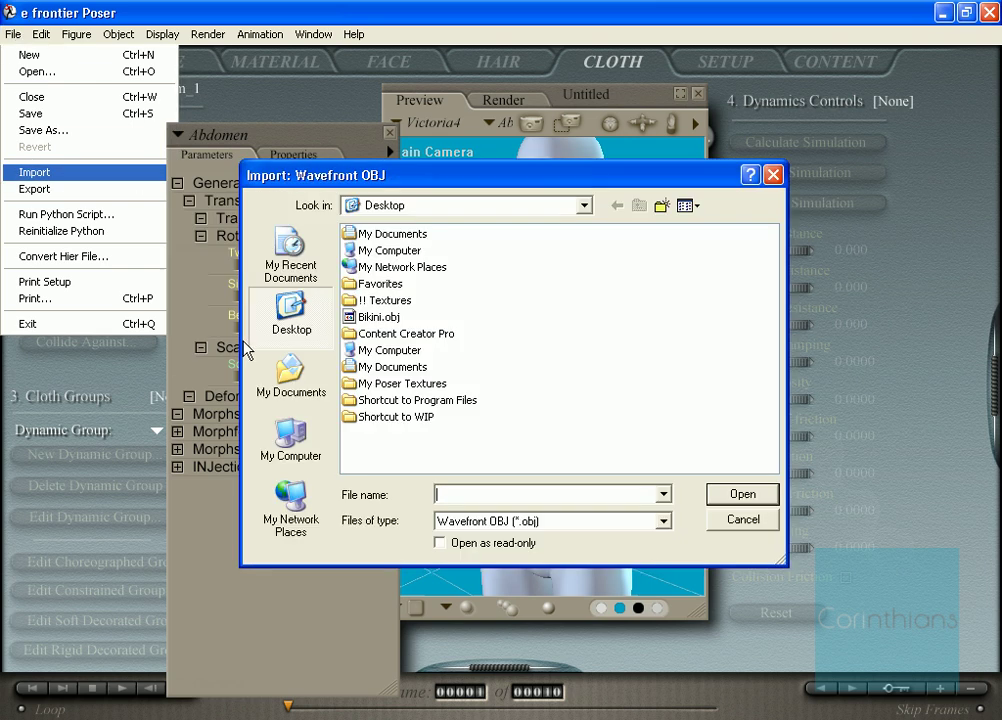
click(382, 317)
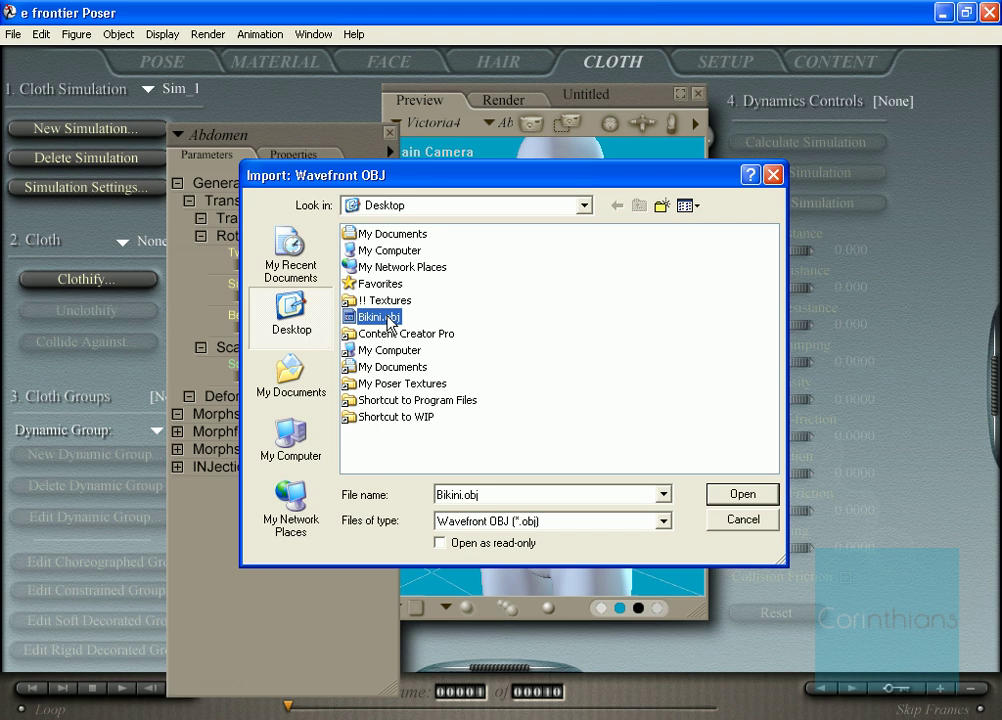
click(738, 495)
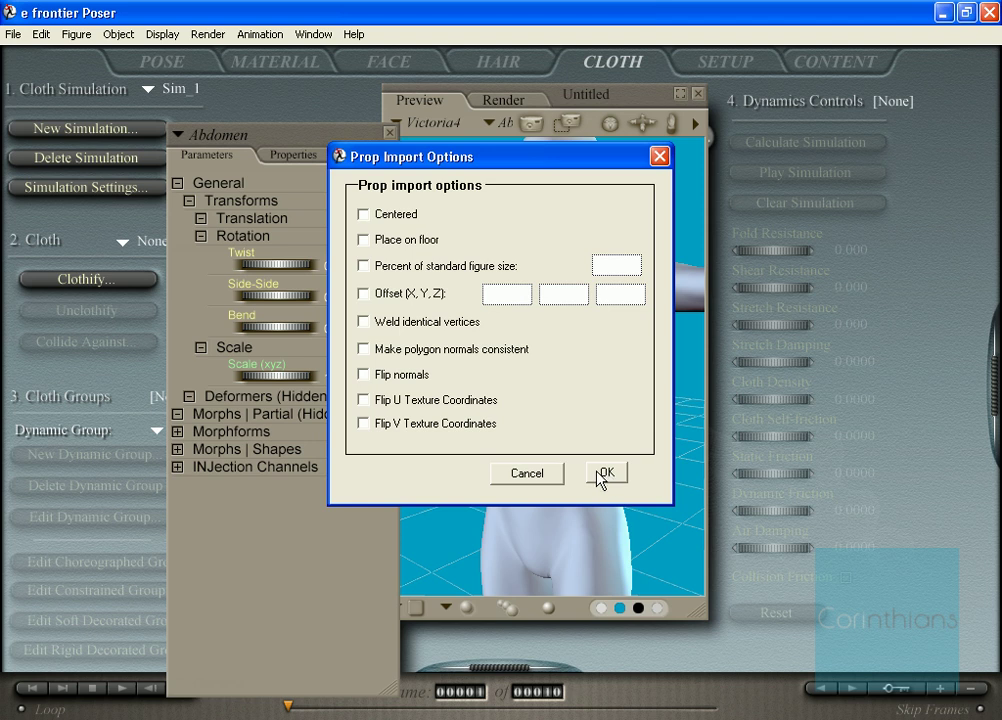
click(537, 476)
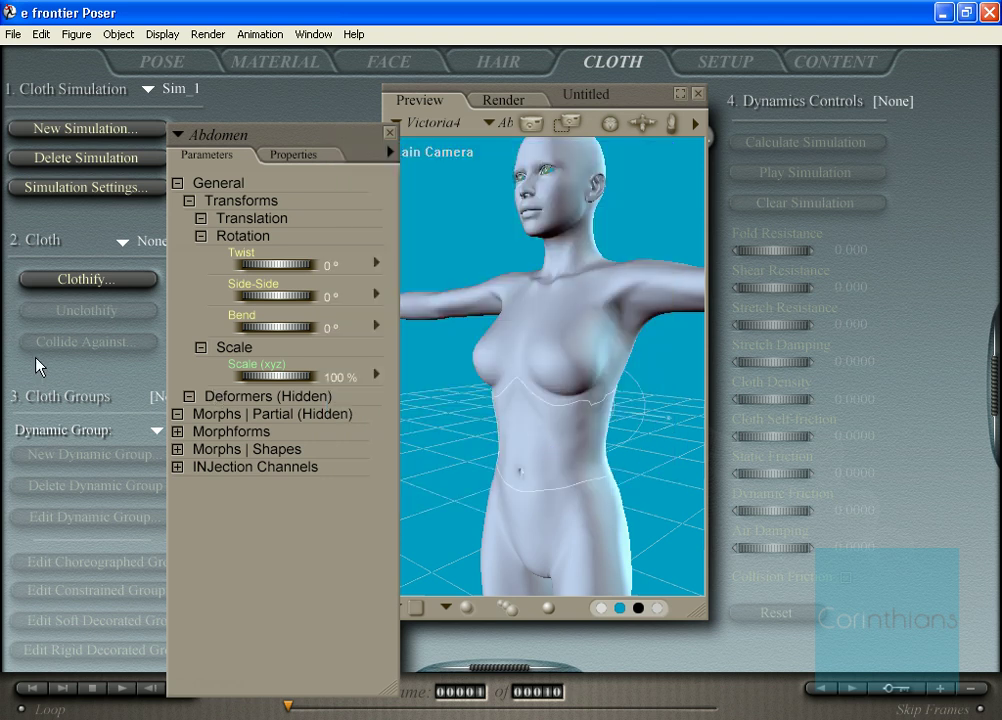
Step: Turn the Bikini prop's Visible and Casts shadows properties back on and close its properties
click(196, 134)
mouse_move(258, 172)
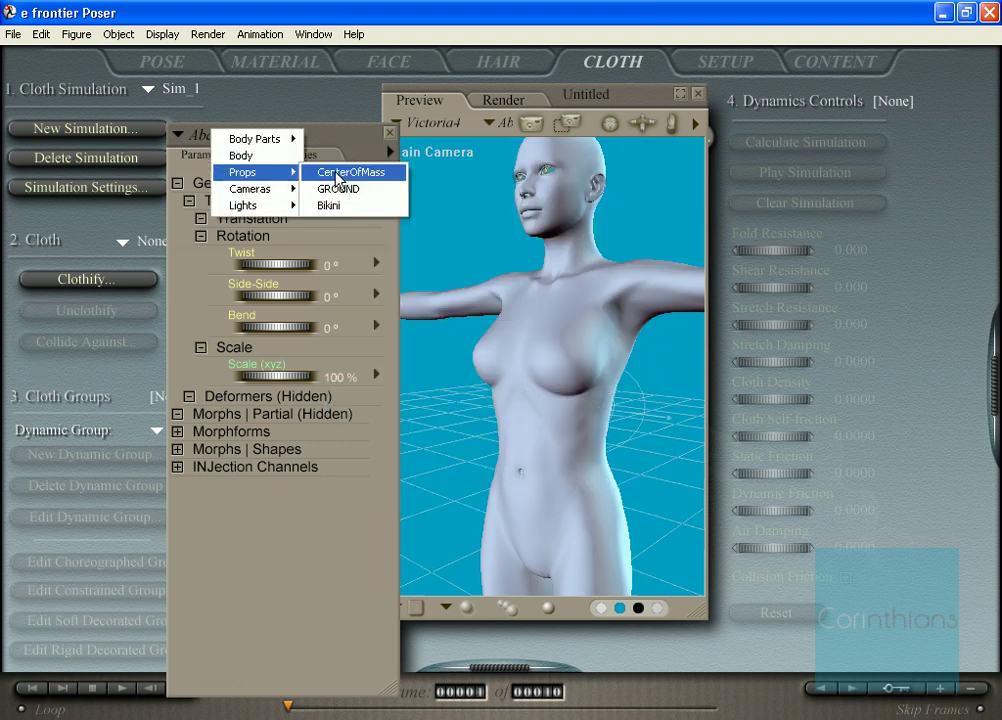
click(334, 207)
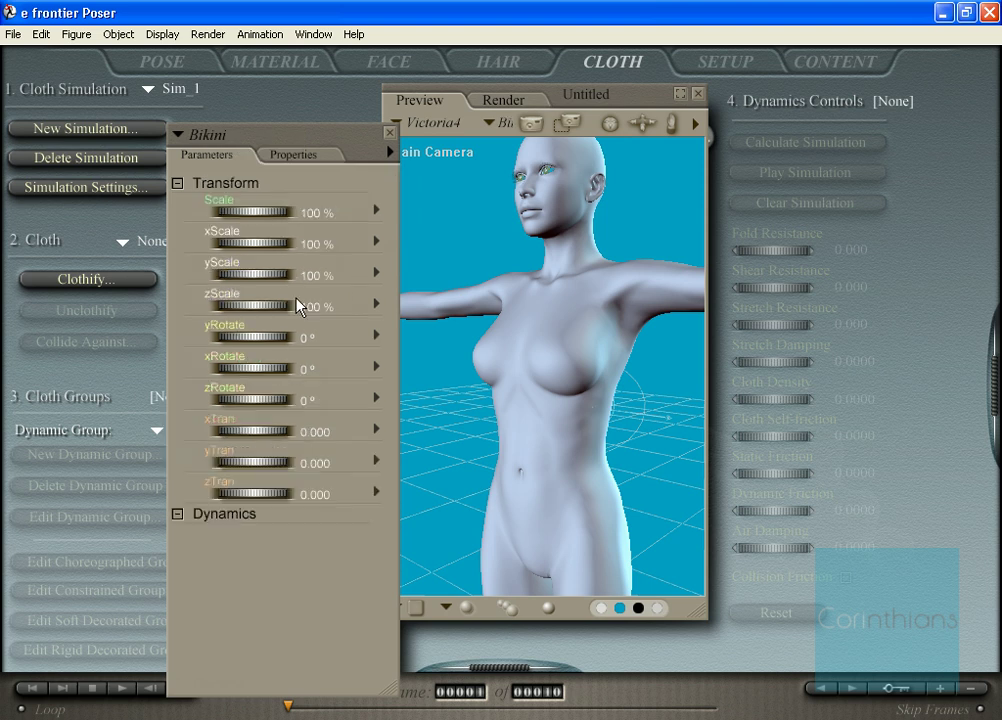
click(284, 158)
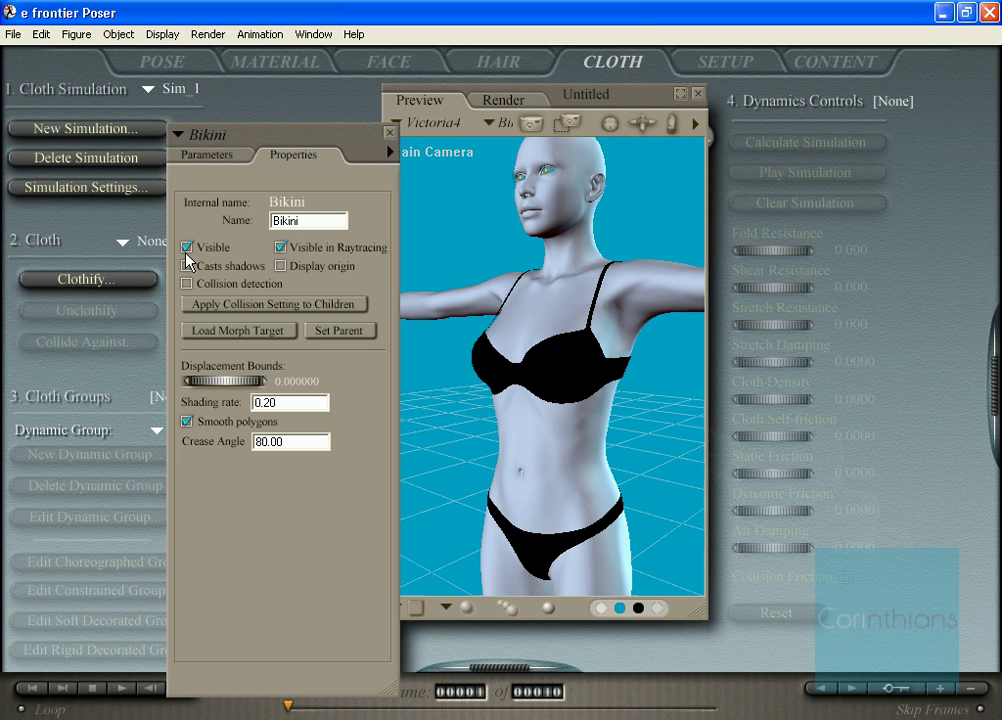
click(187, 265)
click(389, 133)
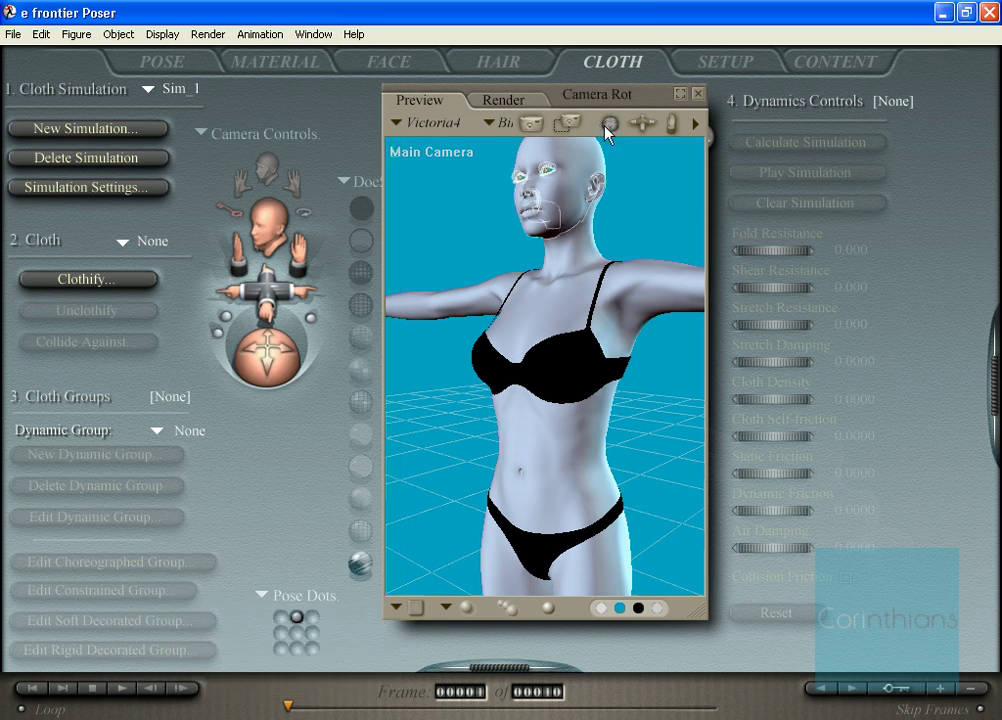
Step: Turn the camera to the figure's front and move the Bikini prop off the body, up and to one side
drag(607, 133, 558, 133)
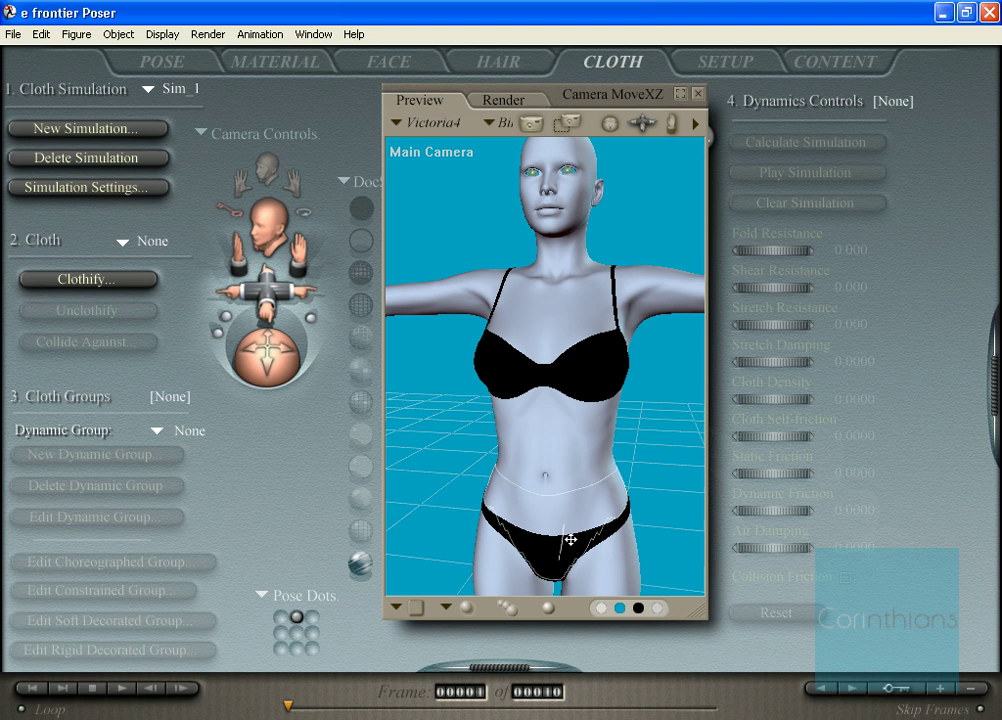
drag(508, 553, 411, 423)
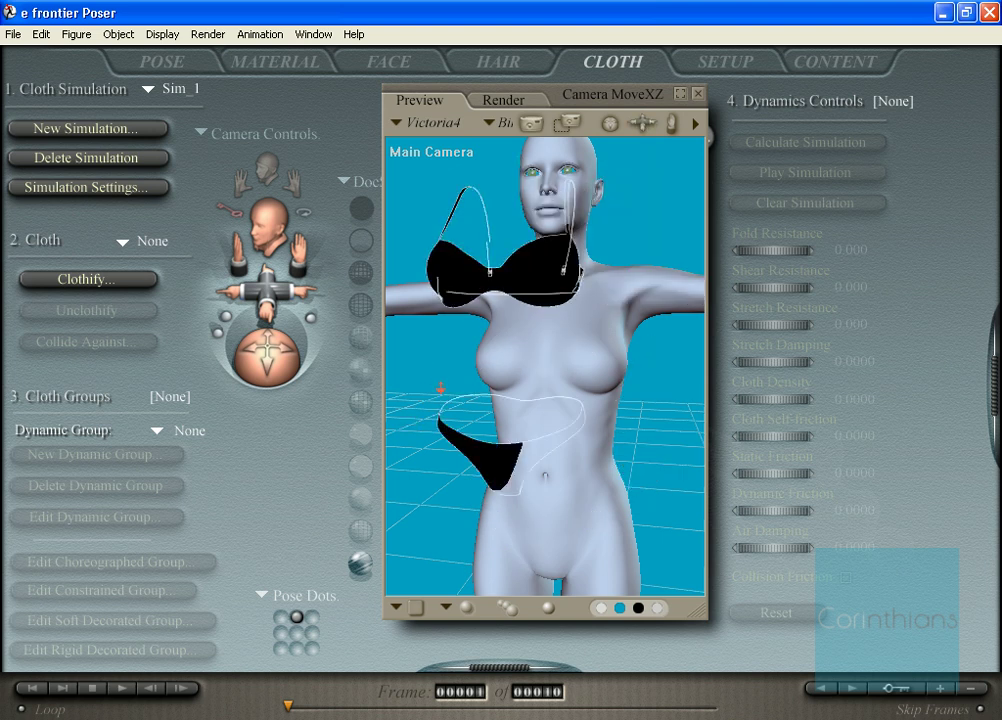
Step: Undo the Bikini prop's move and check its fit from behind at frames 10 and 1, including the strap fastening up close
key(ctrl+z)
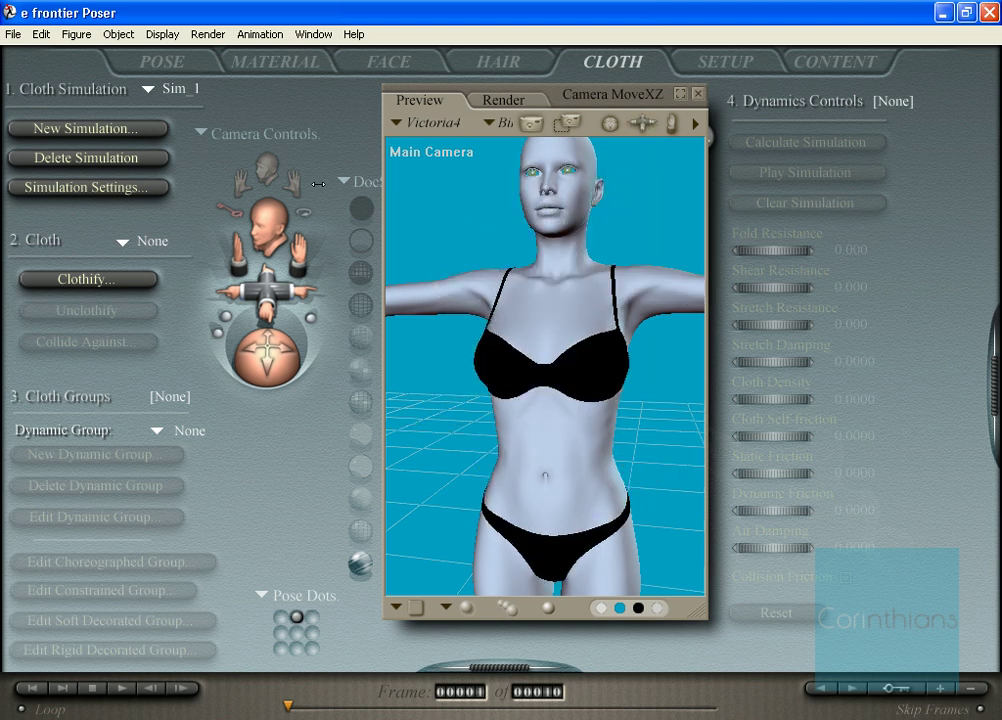
click(717, 712)
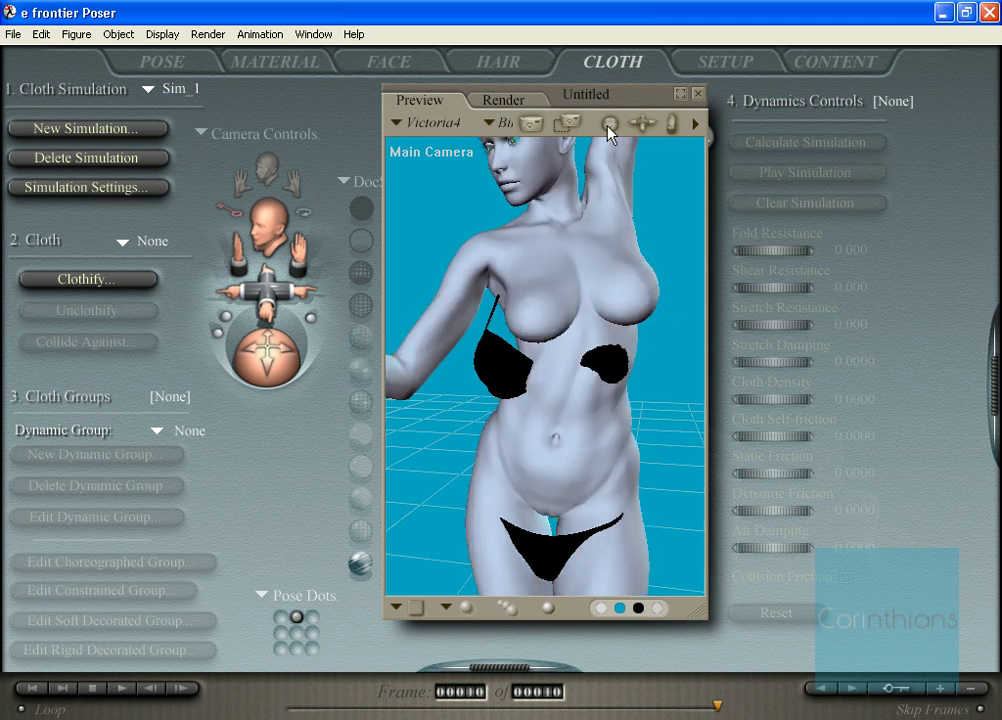
drag(607, 127, 472, 127)
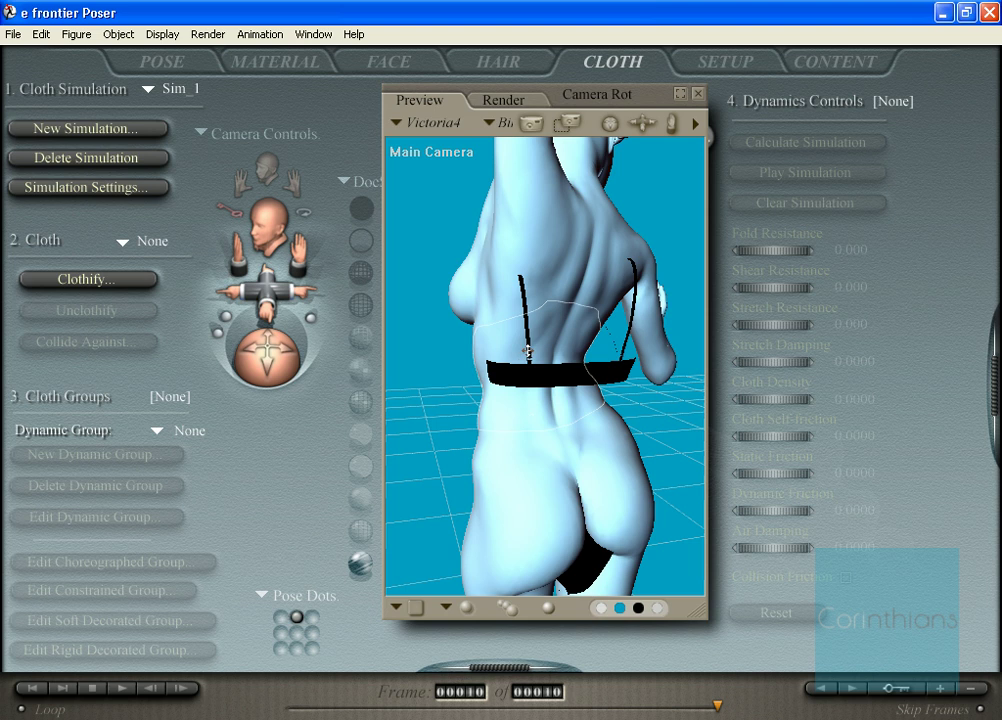
click(290, 707)
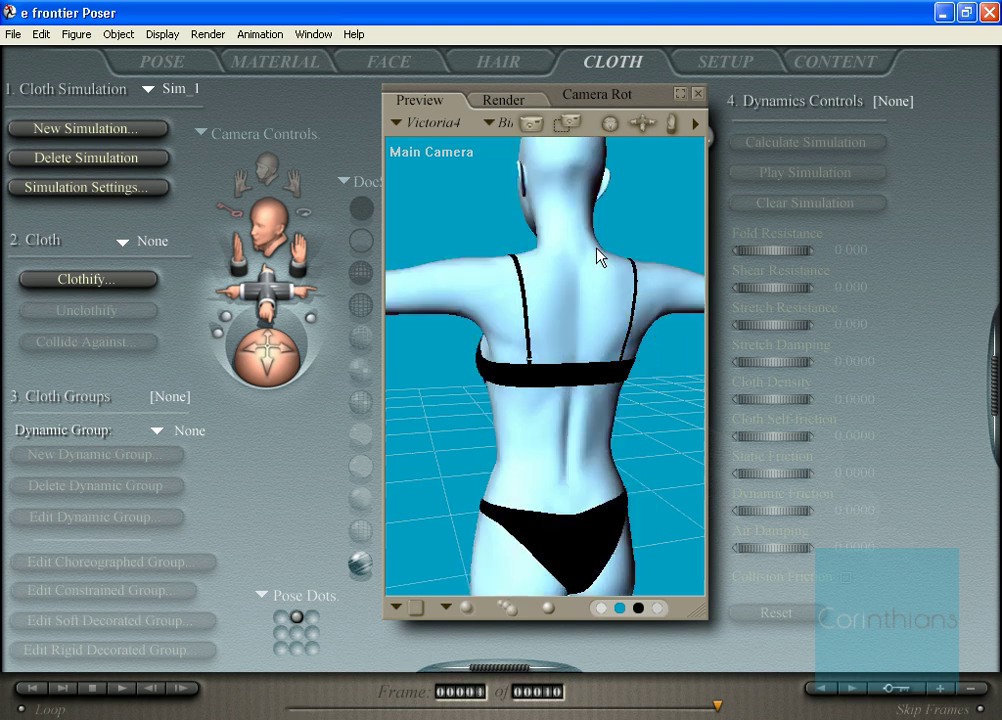
drag(642, 122, 642, 225)
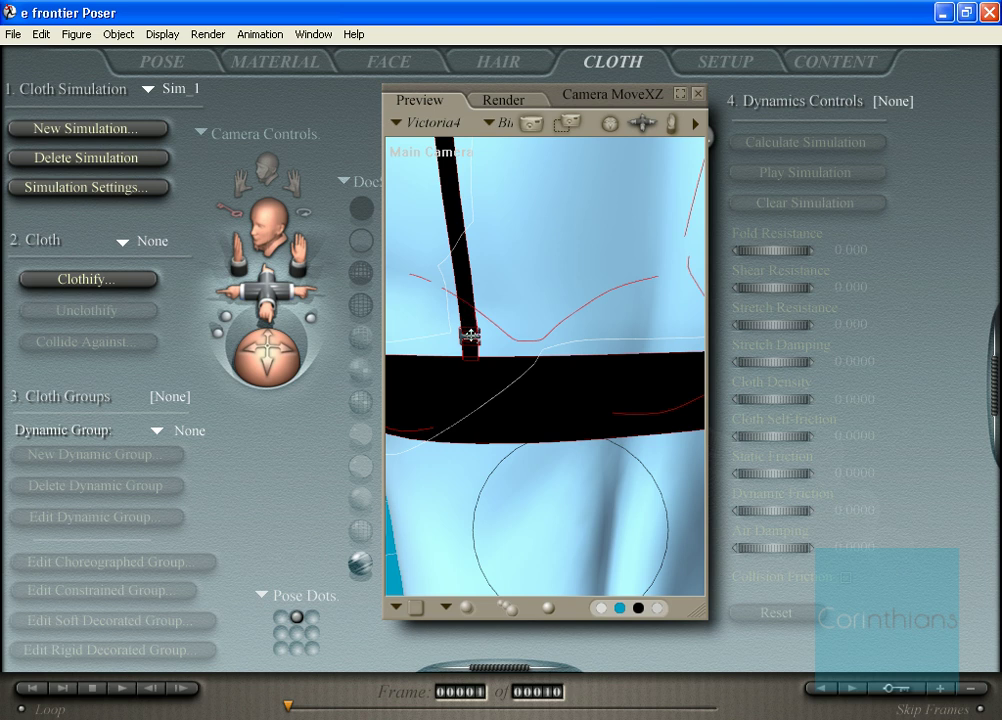
drag(641, 124, 646, 130)
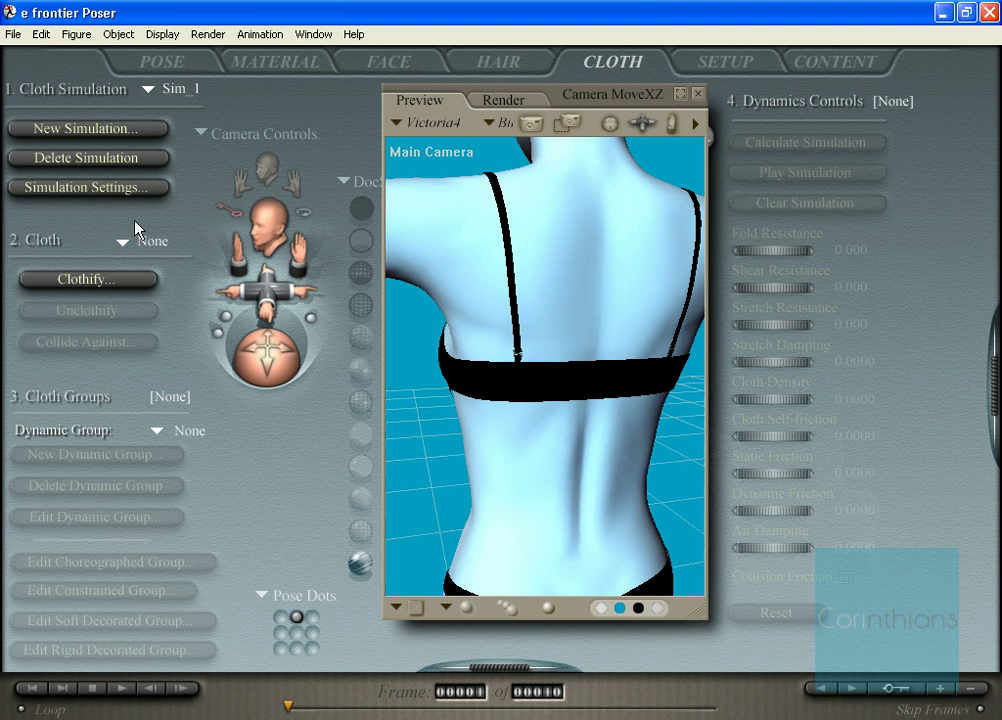
Step: Clothify the Bikini prop, return to frame 1, and confirm Victoria4 as its collision object with Start draping from zero pose enabled
click(150, 280)
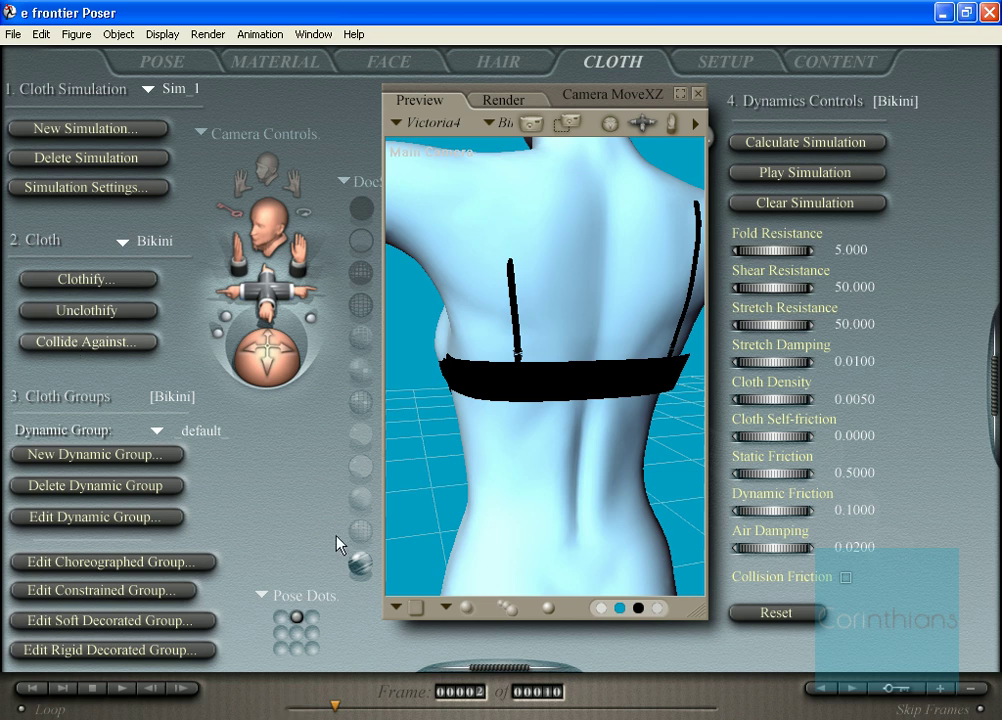
click(348, 700)
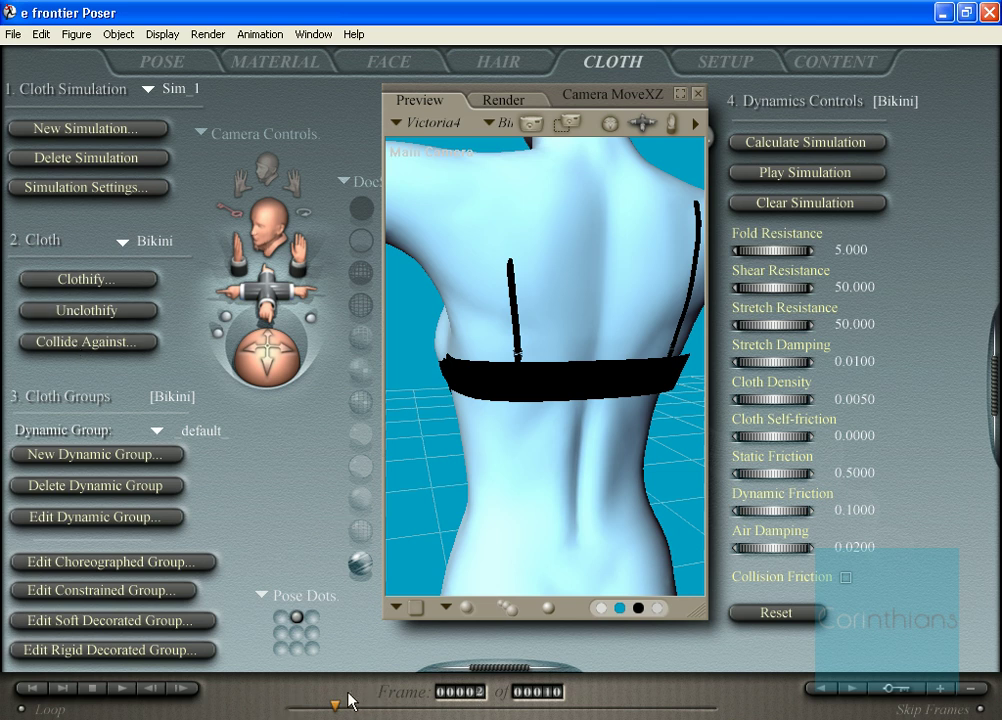
click(291, 706)
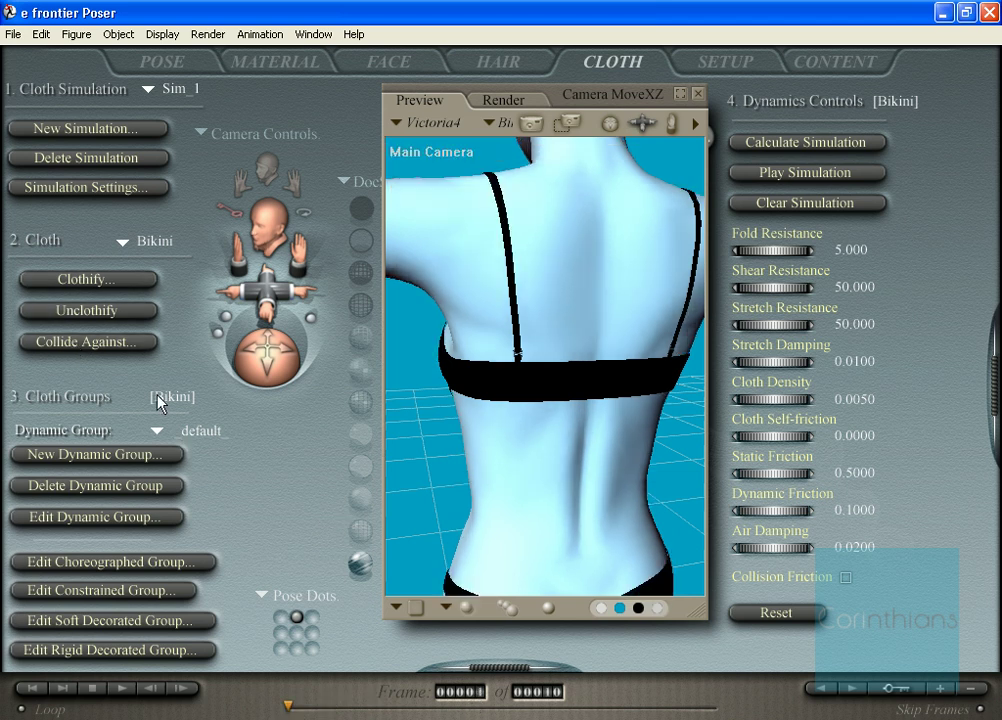
click(128, 345)
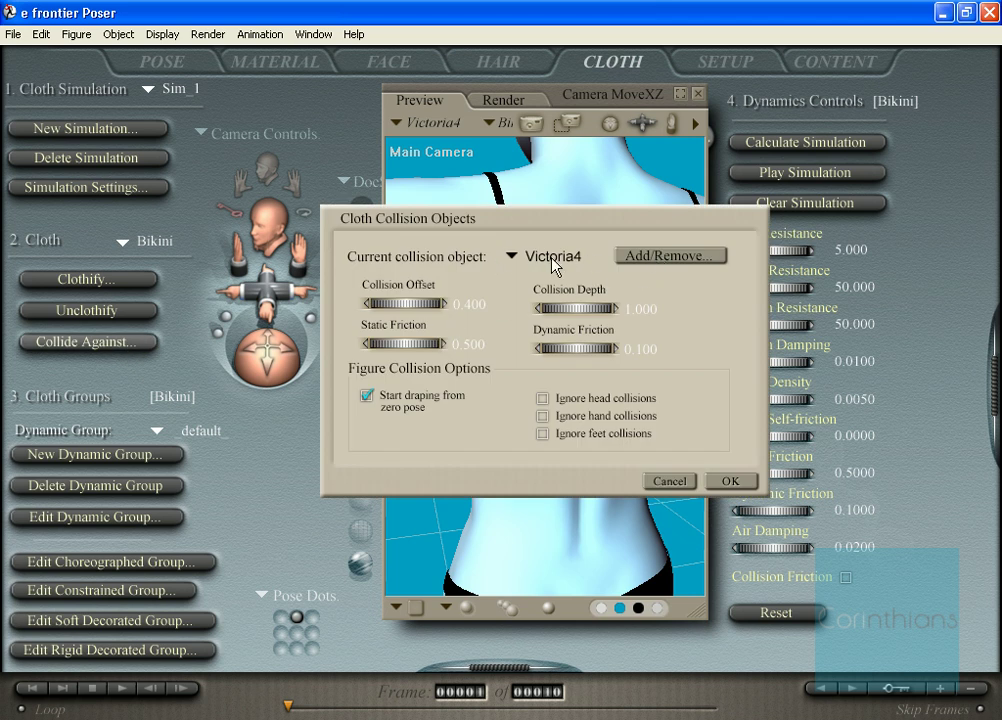
click(719, 483)
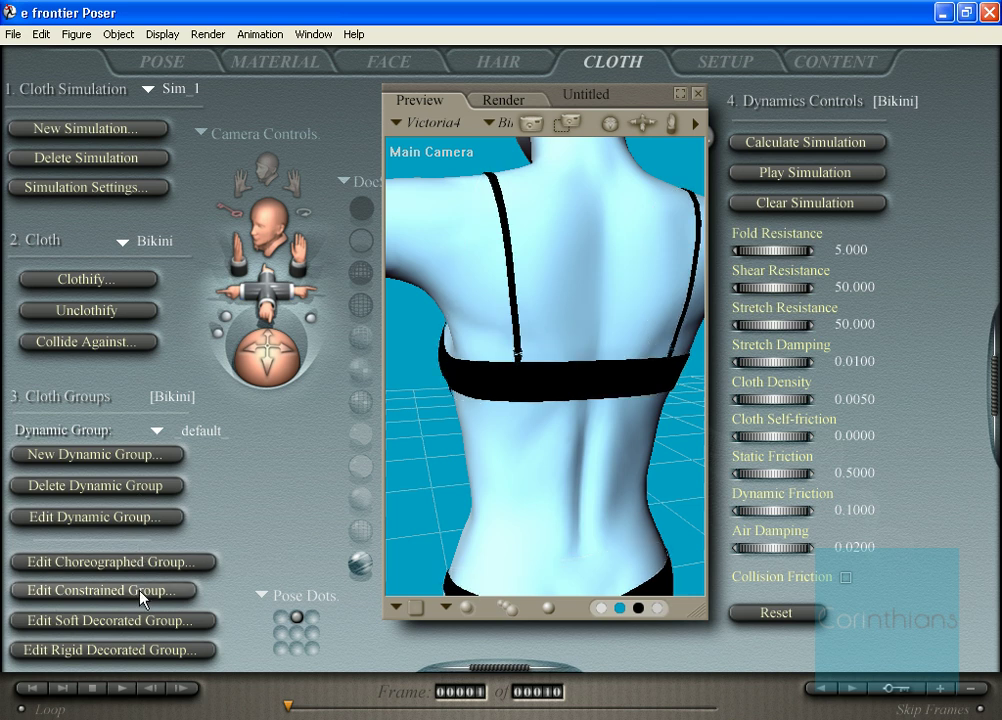
Step: Open the Bikini's constrained vertex group for editing in add mode and display the meshes smooth shaded with lines
click(182, 584)
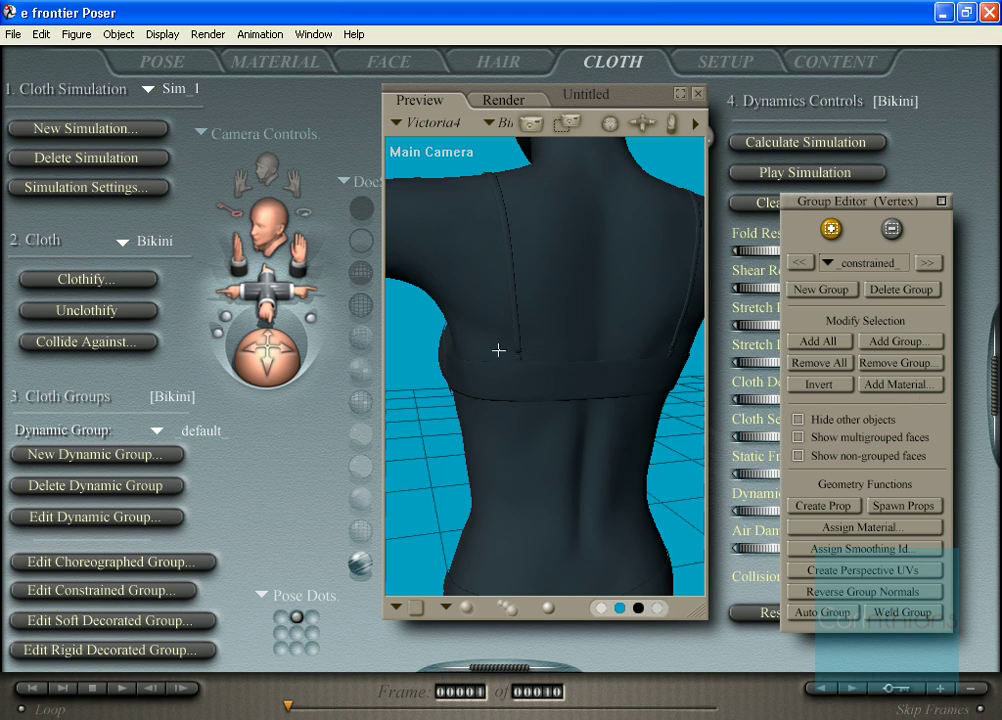
drag(643, 127, 643, 155)
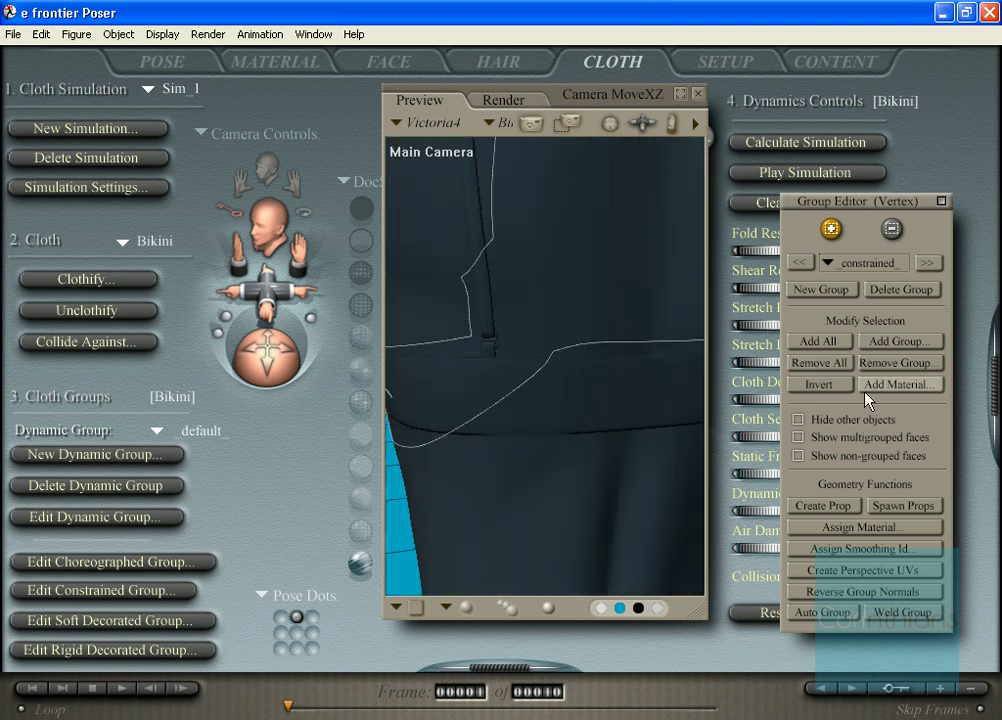
click(362, 273)
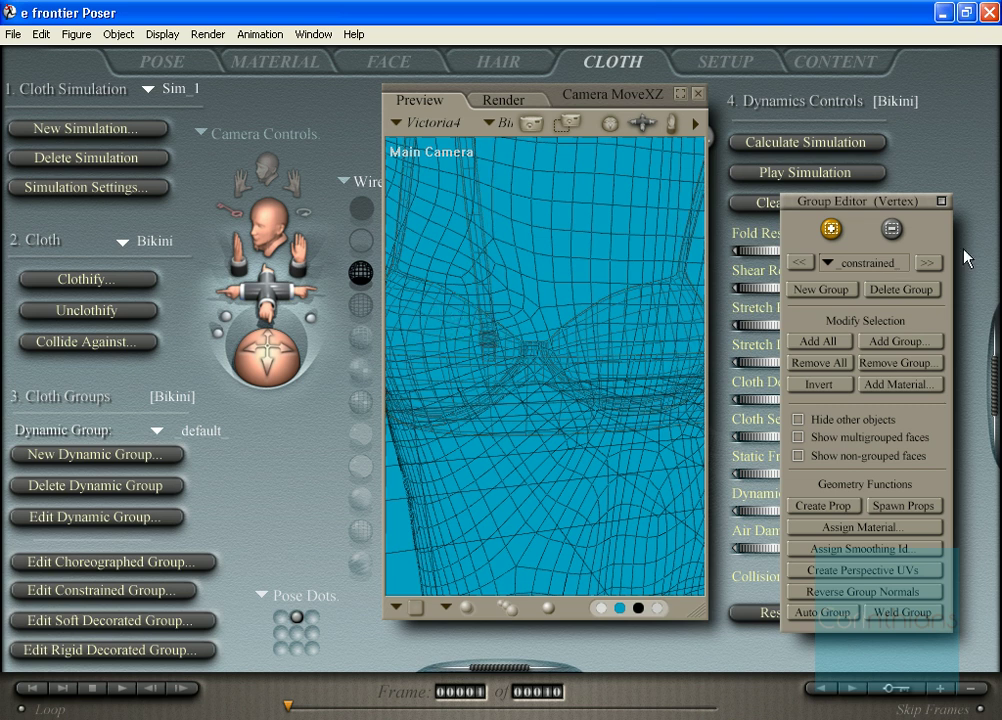
click(891, 230)
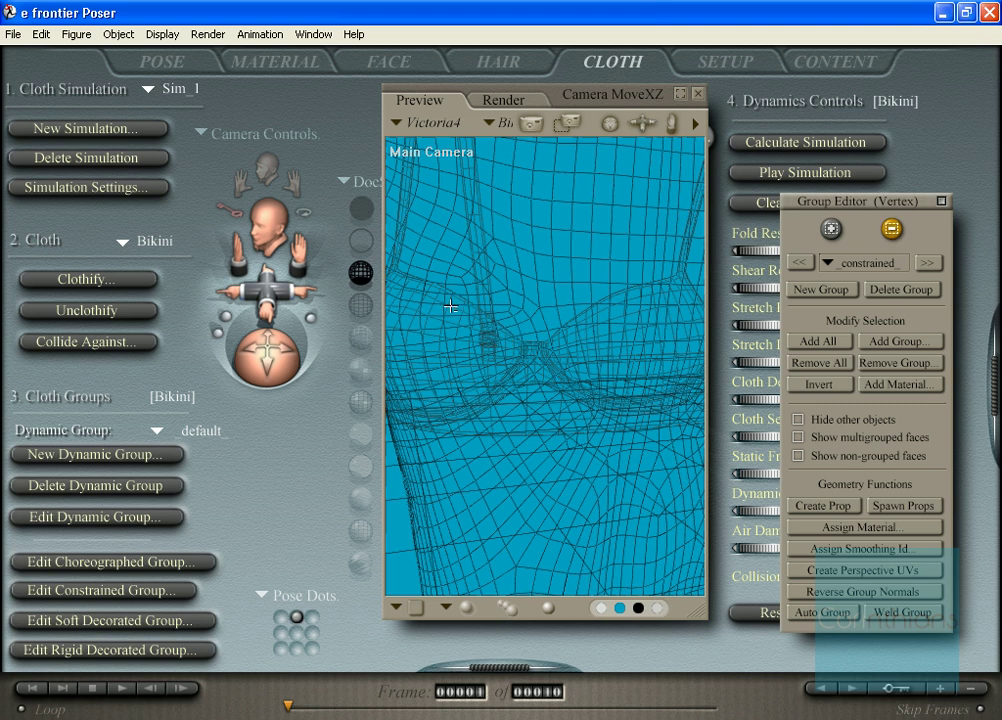
click(830, 230)
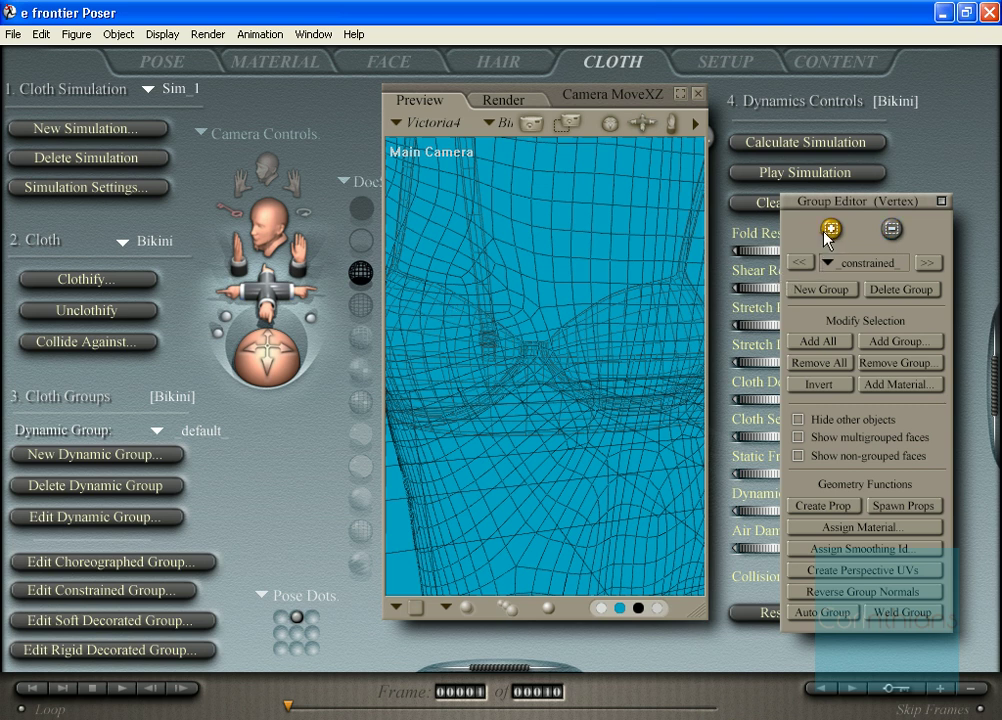
click(364, 500)
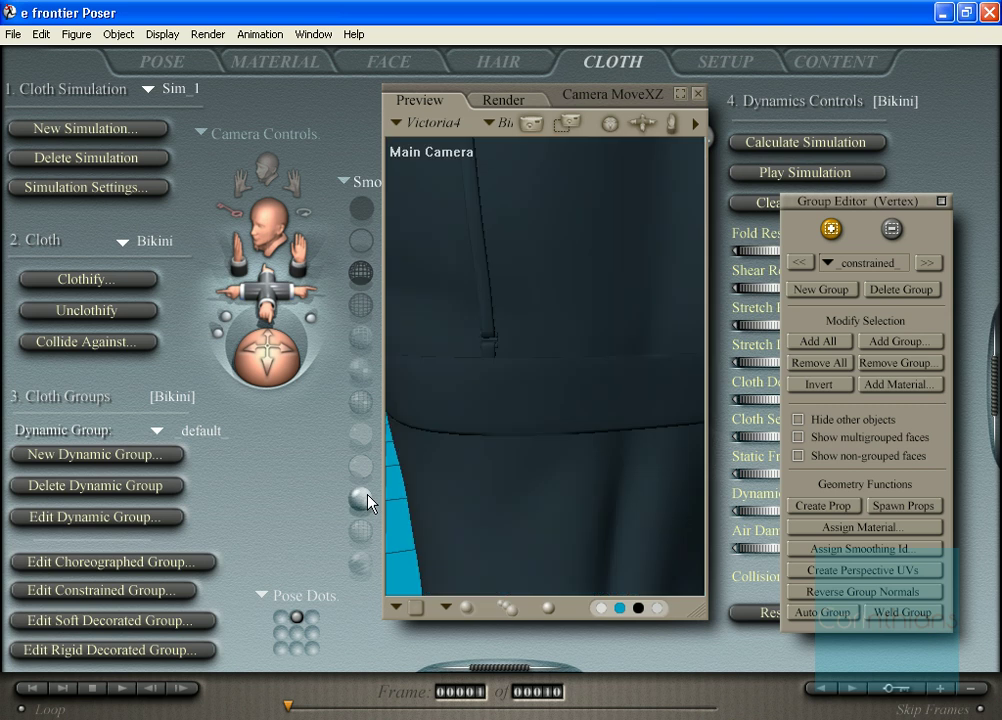
Step: Add the Base:1 material's vertices to the constrained group, inspect the selection on the whole figure, and remove all of them
click(880, 396)
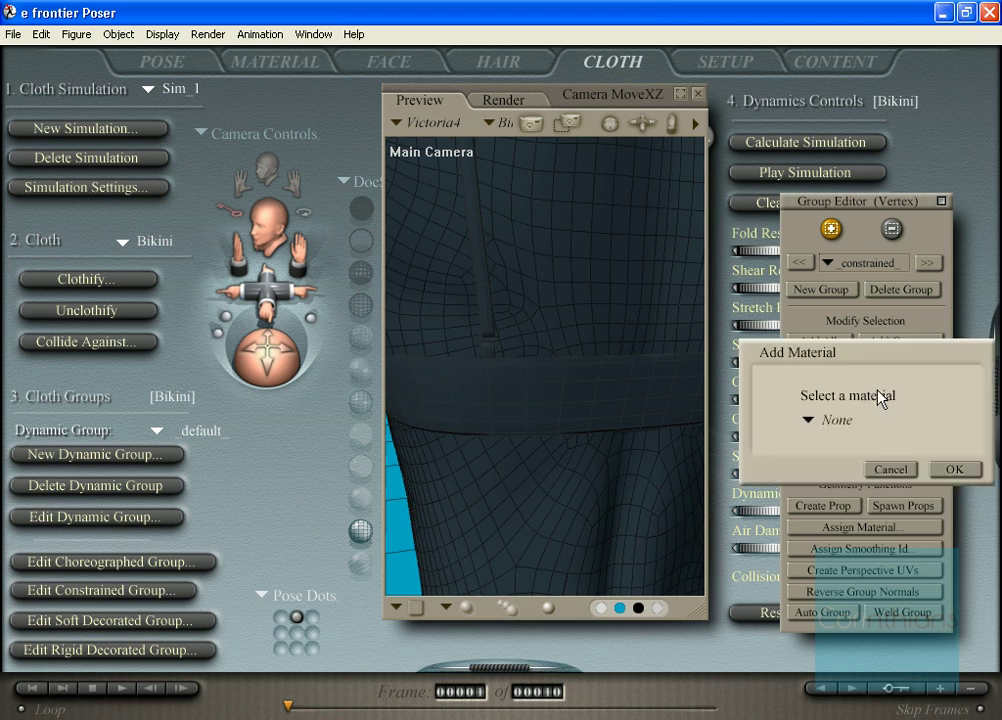
click(855, 420)
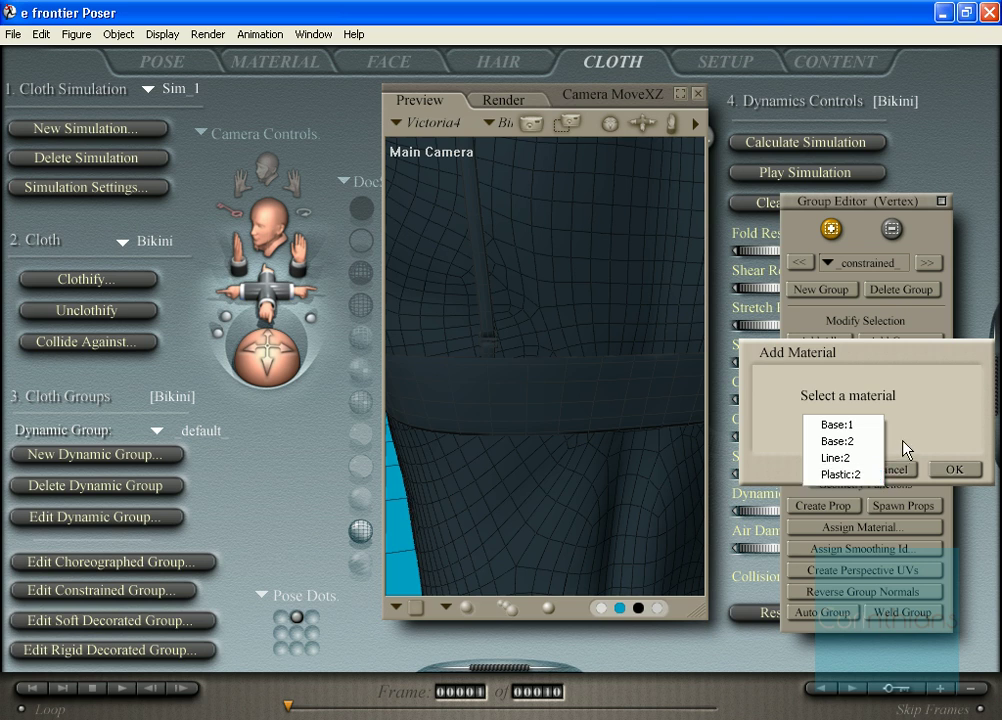
click(870, 428)
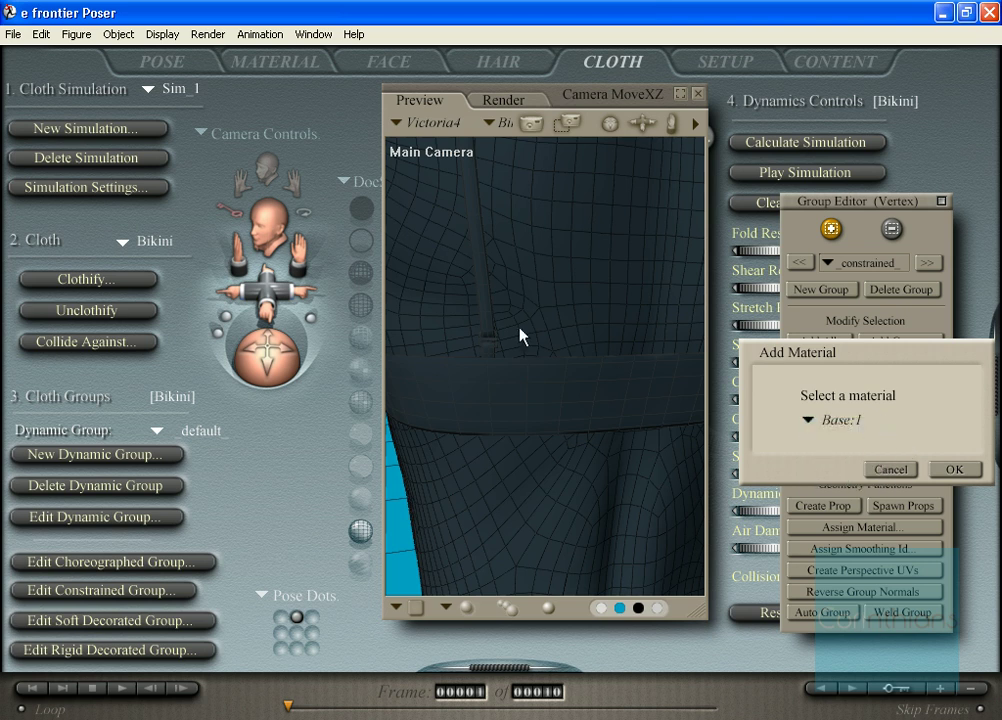
click(953, 470)
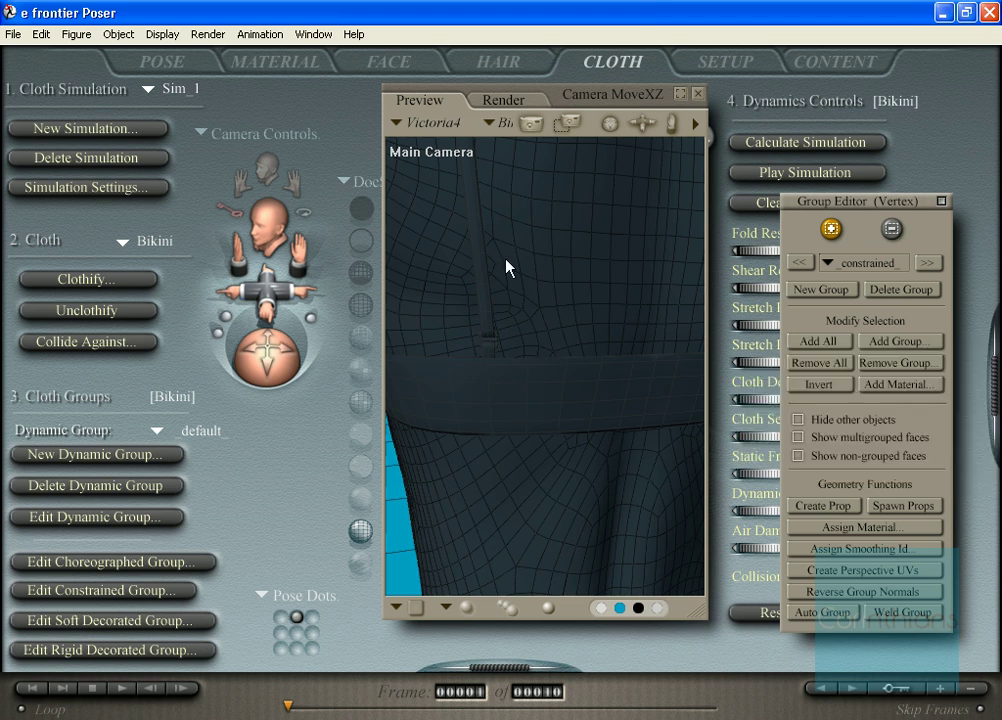
drag(640, 127, 640, 230)
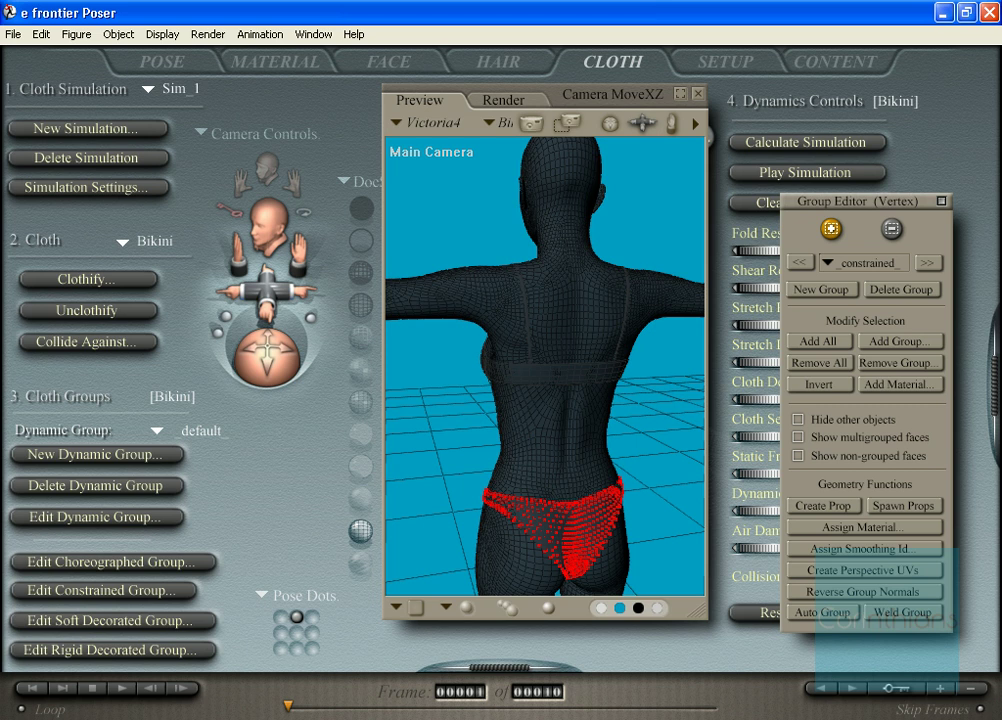
click(829, 363)
Step: Add the Base:2 material's vertices to the constrained group and clear them all from it
click(880, 386)
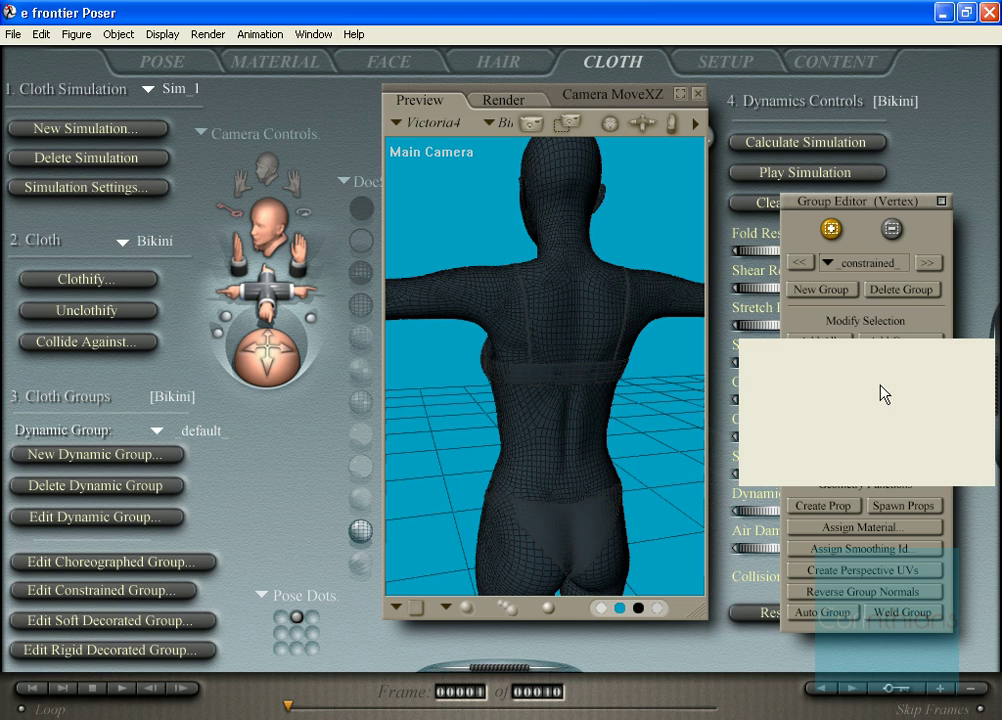
click(831, 414)
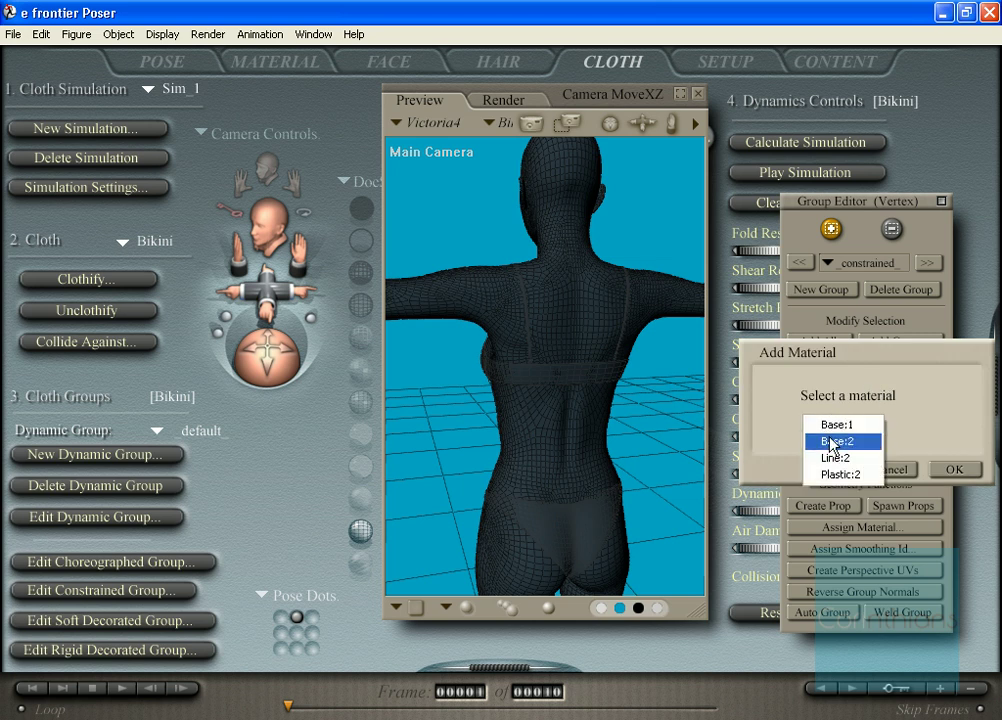
click(831, 442)
click(954, 472)
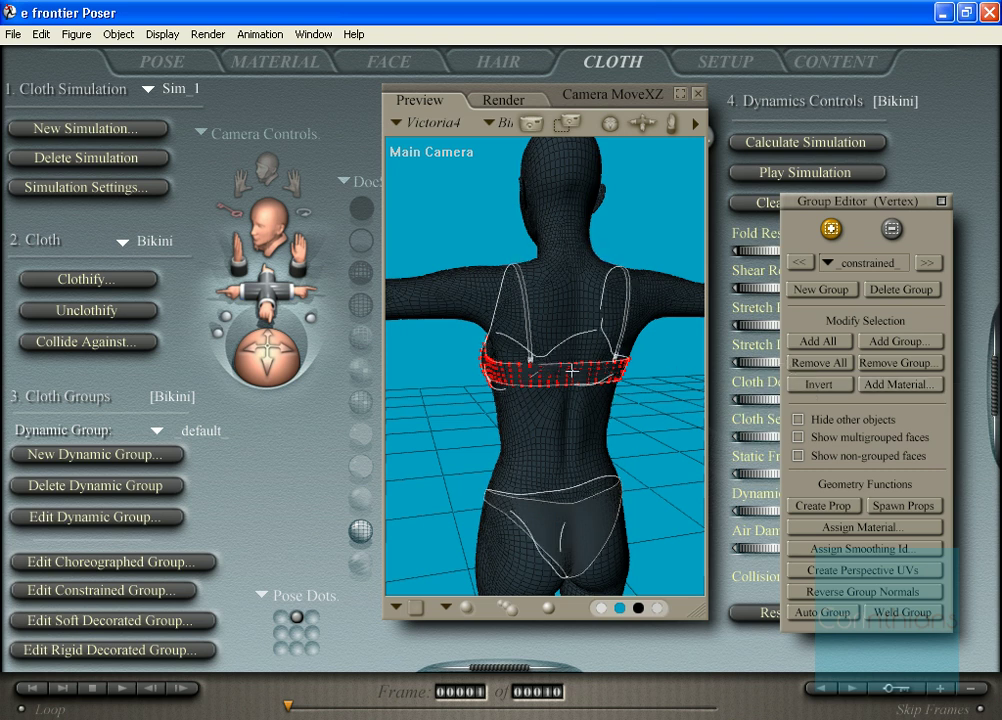
click(845, 370)
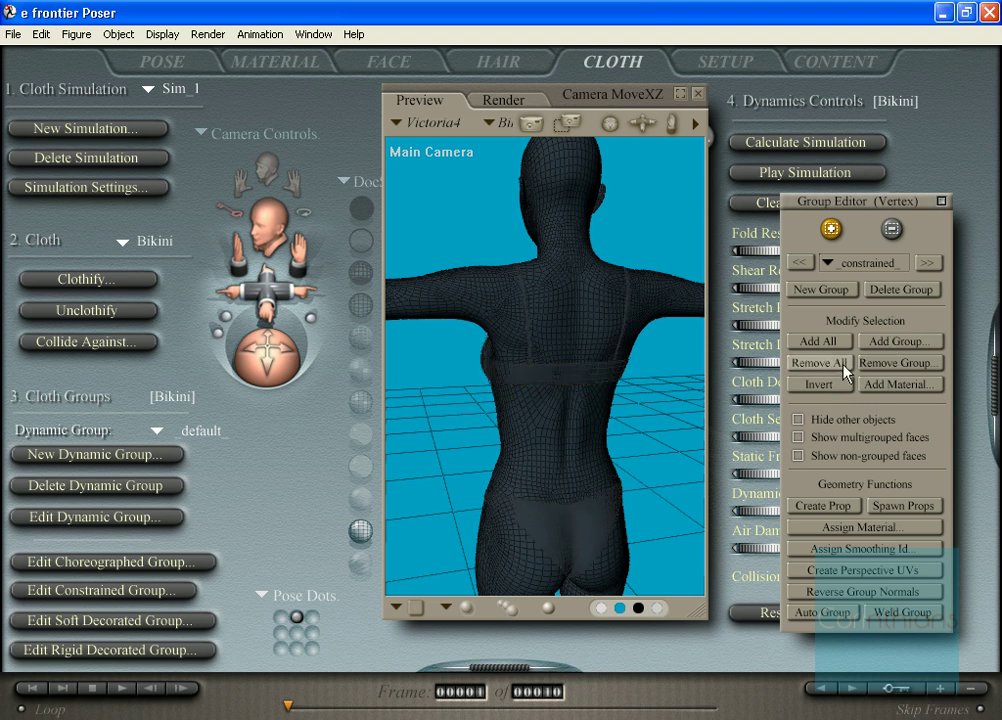
Step: Add the Line:2 material's vertices to the constrained group to constrain the bra straps
click(885, 392)
click(839, 419)
click(843, 457)
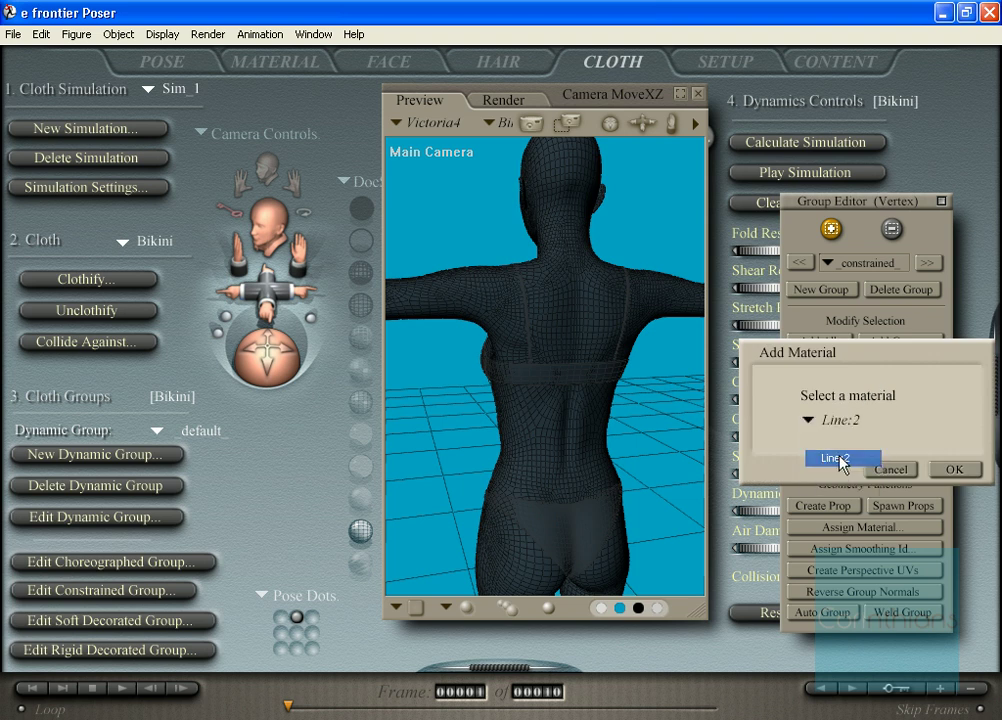
click(953, 471)
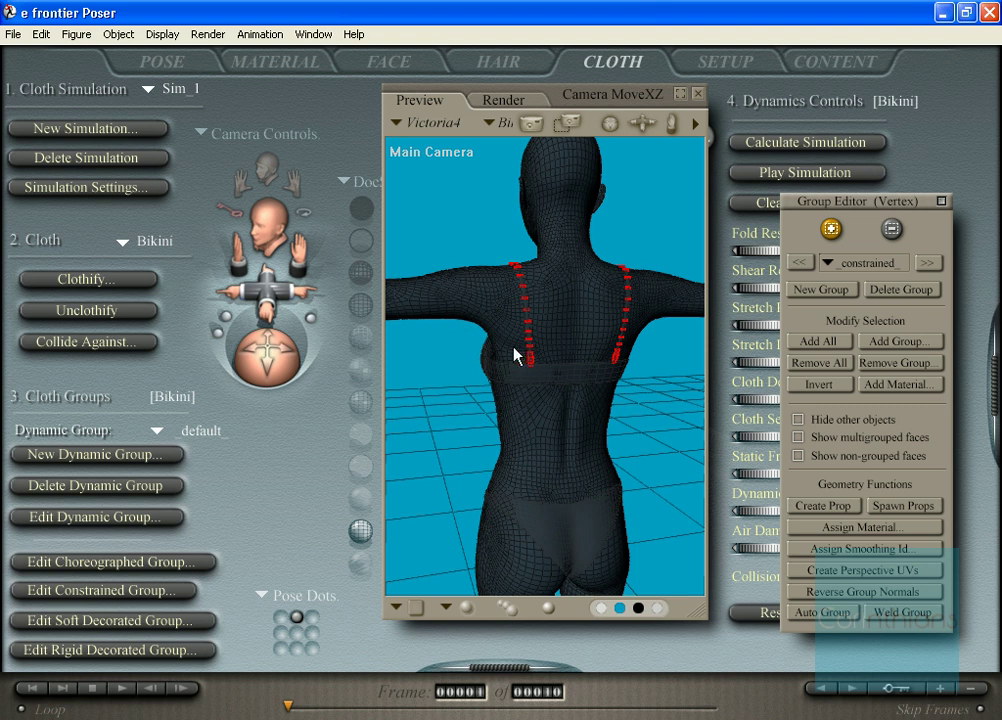
click(877, 388)
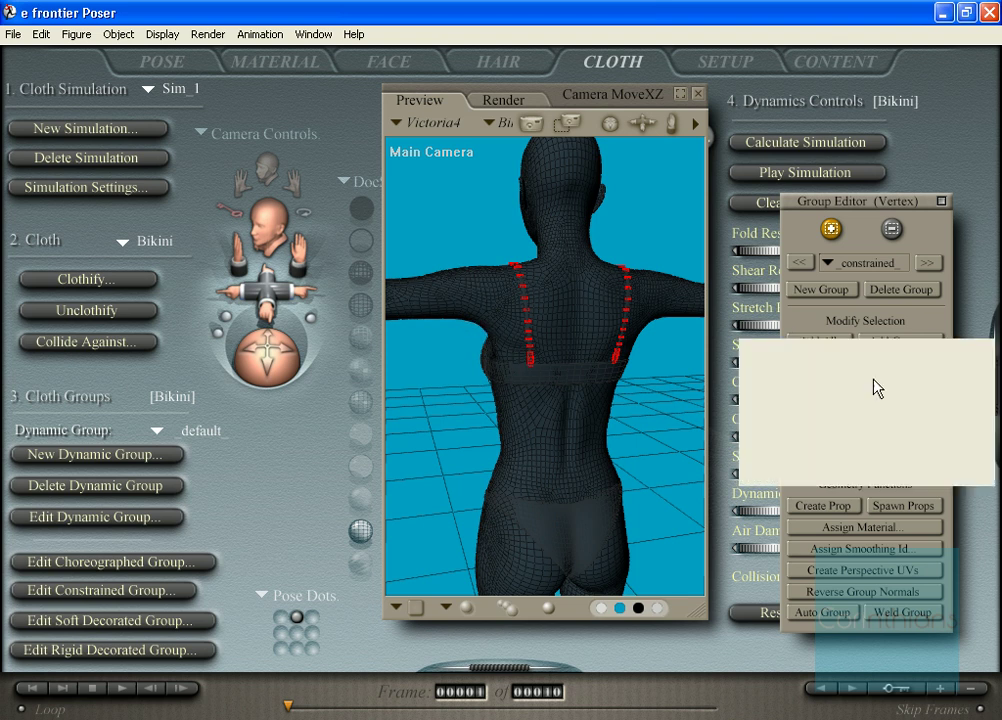
click(855, 425)
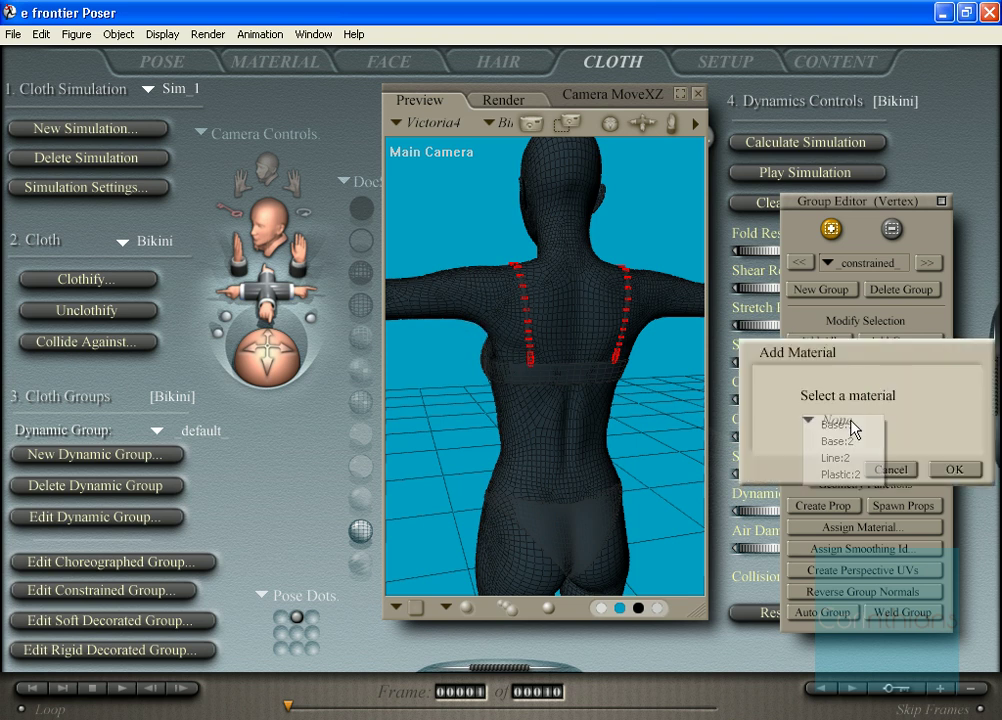
click(855, 472)
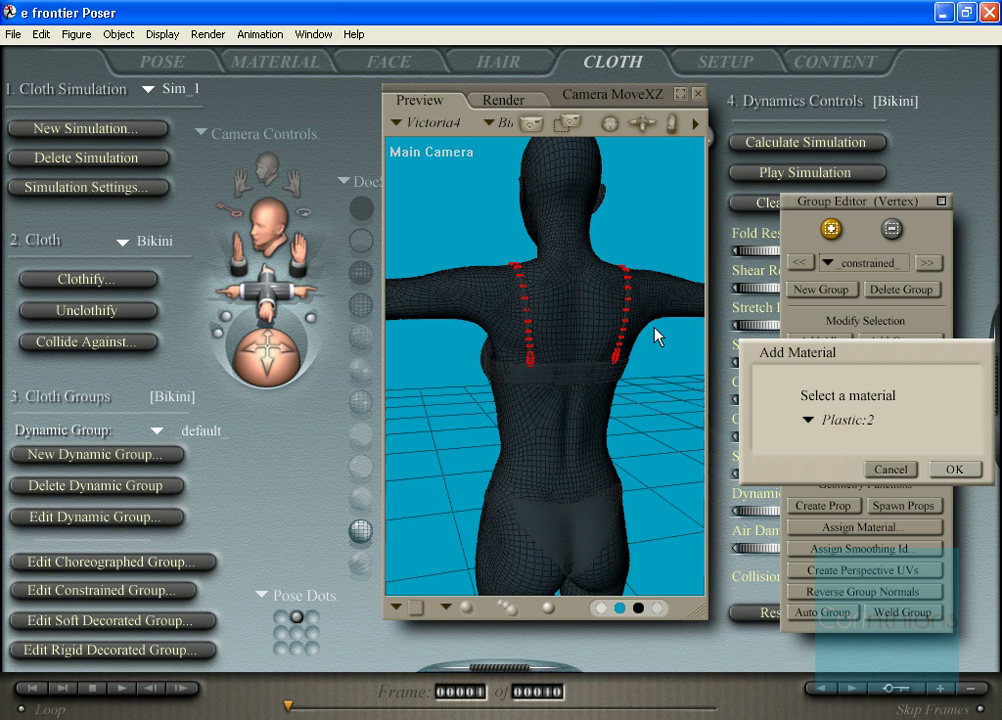
click(908, 465)
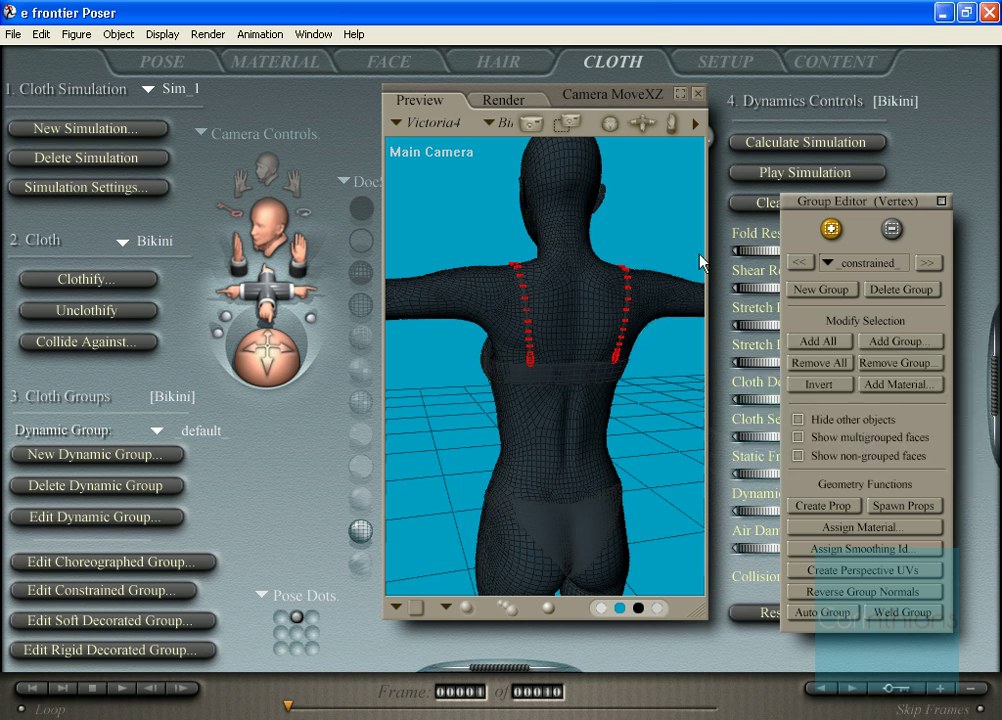
Step: Remove the shoulder strap vertices from the constrained group in wireframe display, keeping only the strap ends at the back band
drag(642, 123, 648, 190)
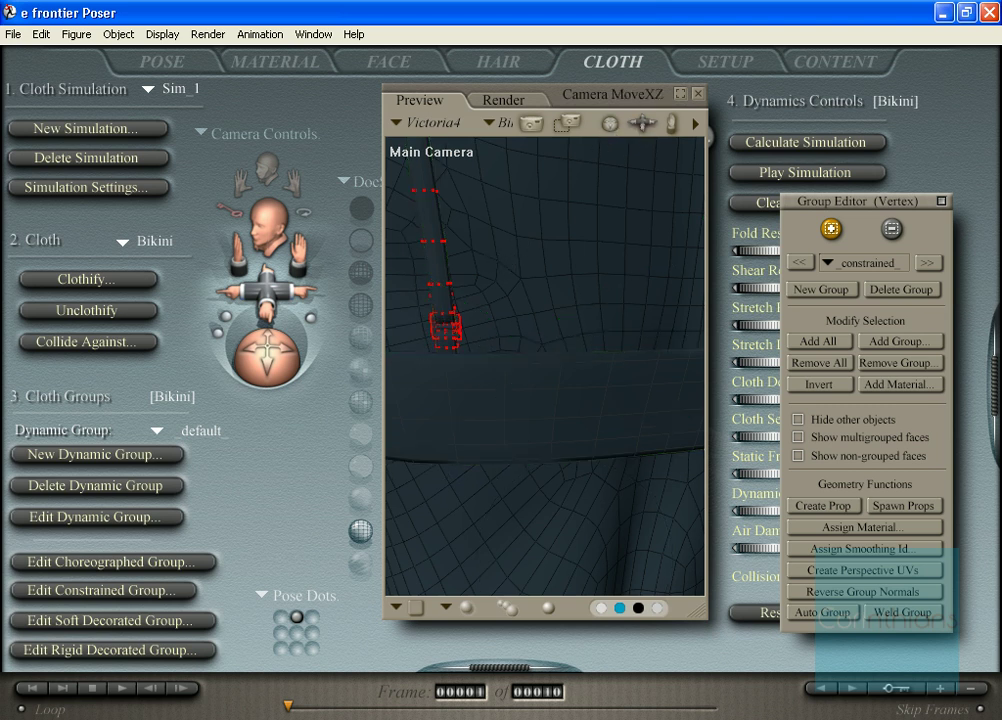
drag(642, 123, 642, 175)
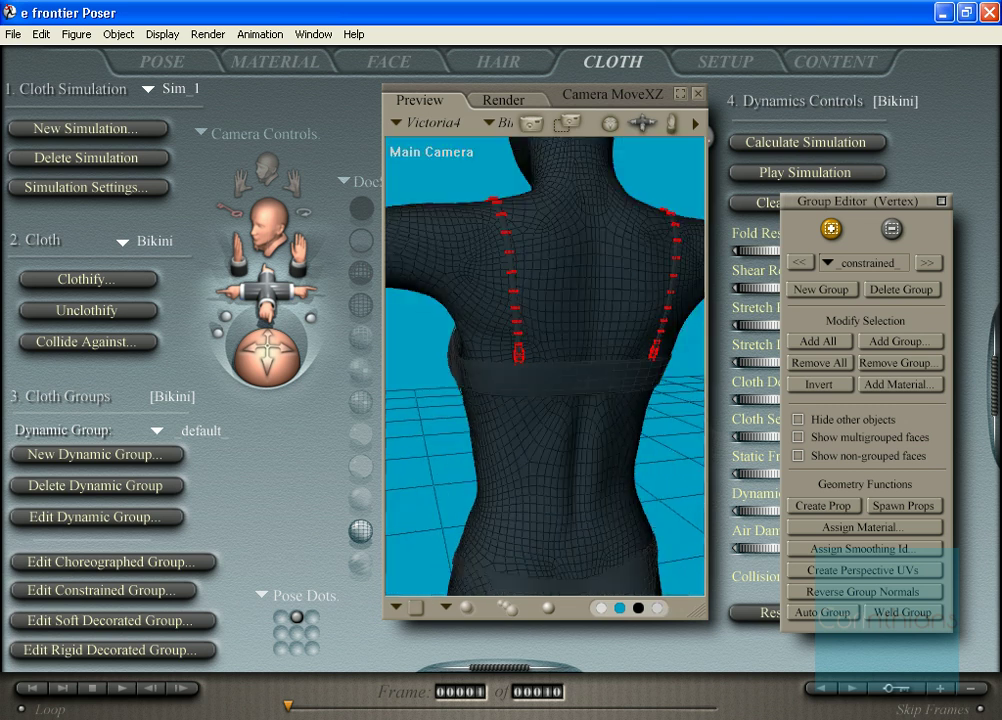
click(891, 229)
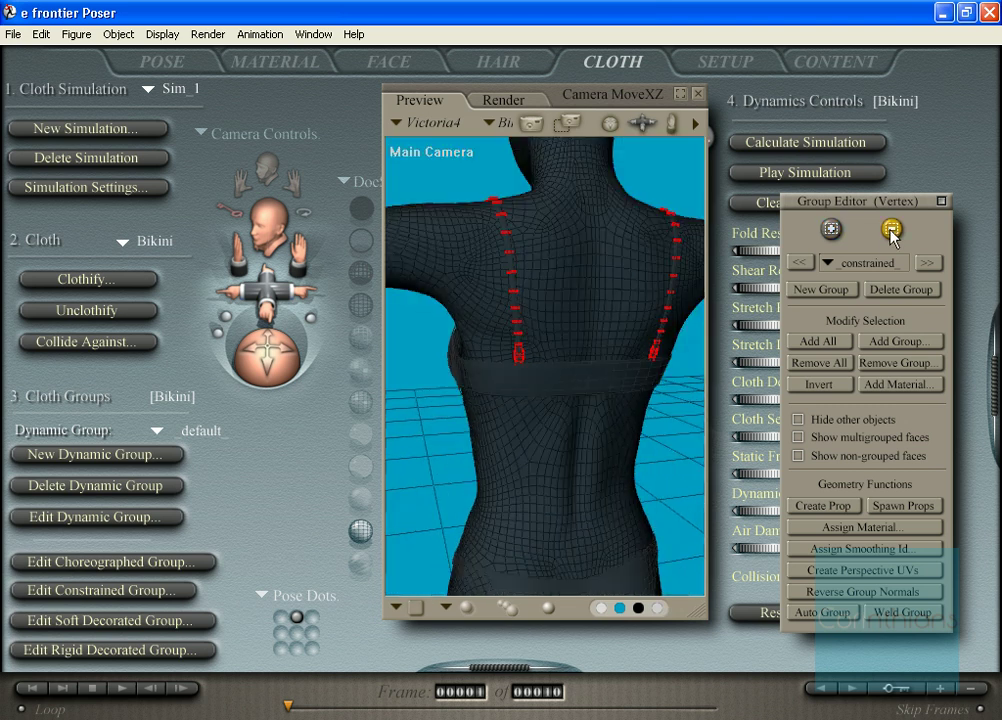
click(361, 272)
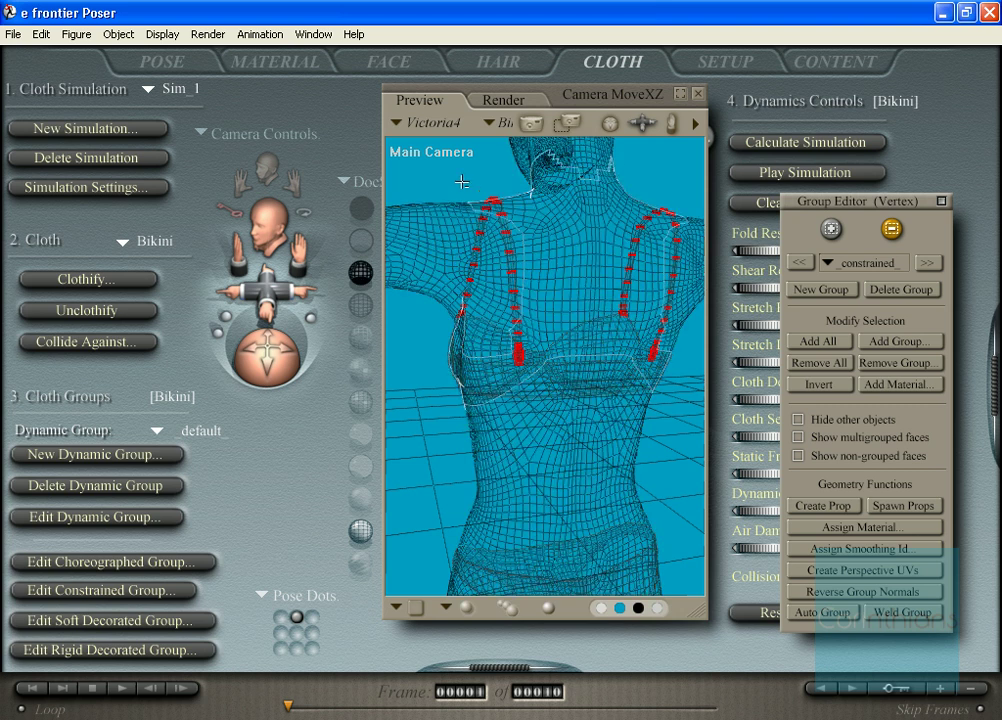
drag(452, 175, 667, 340)
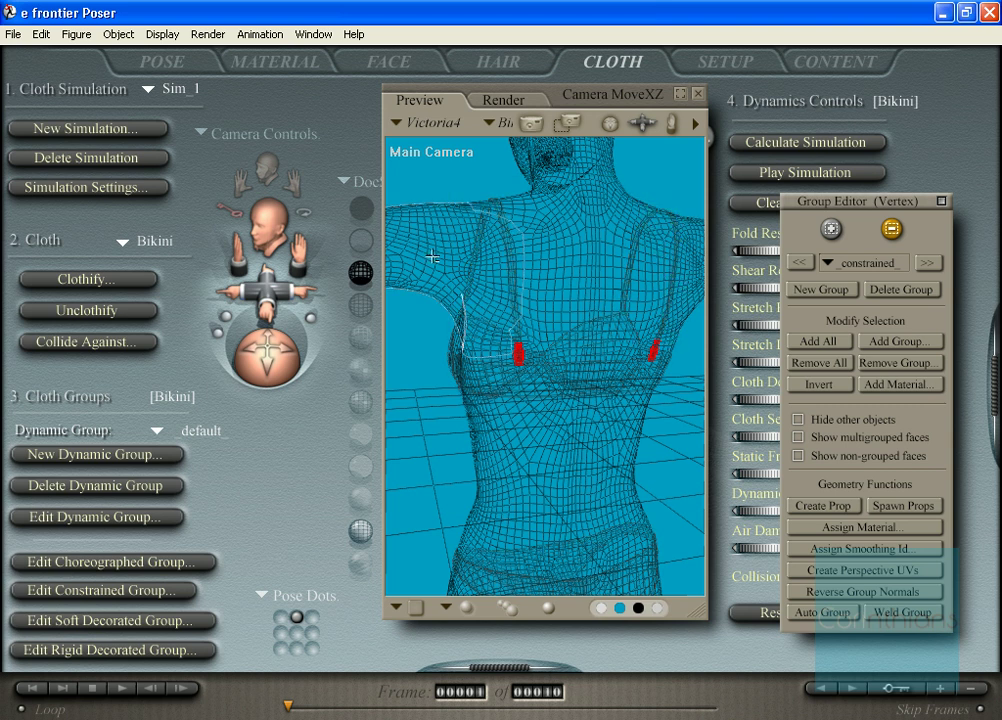
drag(429, 240, 478, 354)
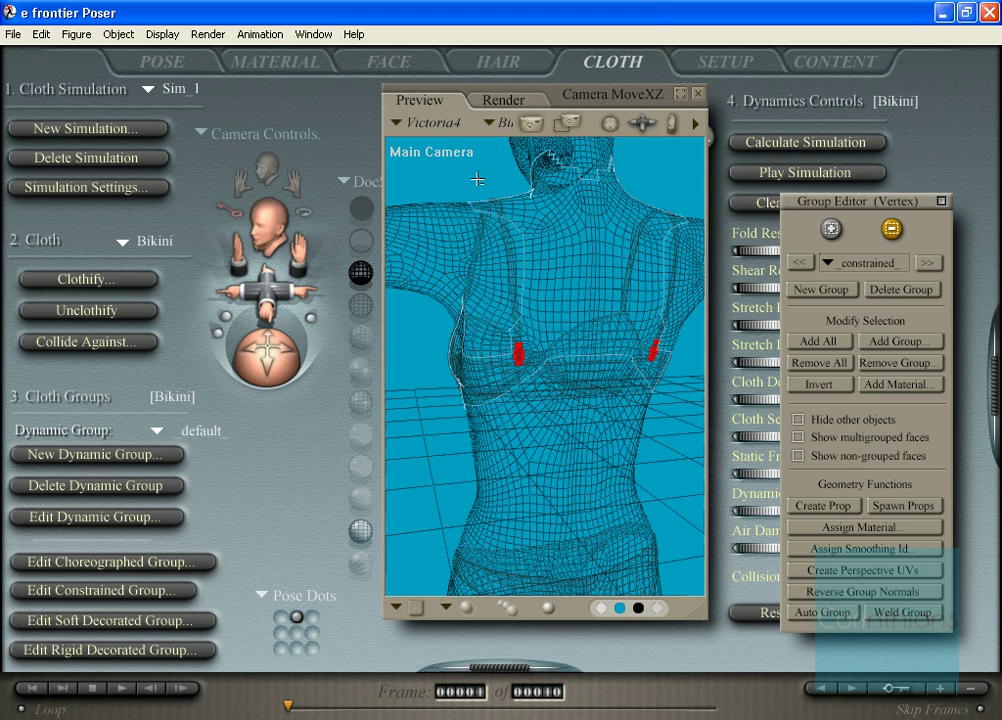
drag(488, 185, 686, 264)
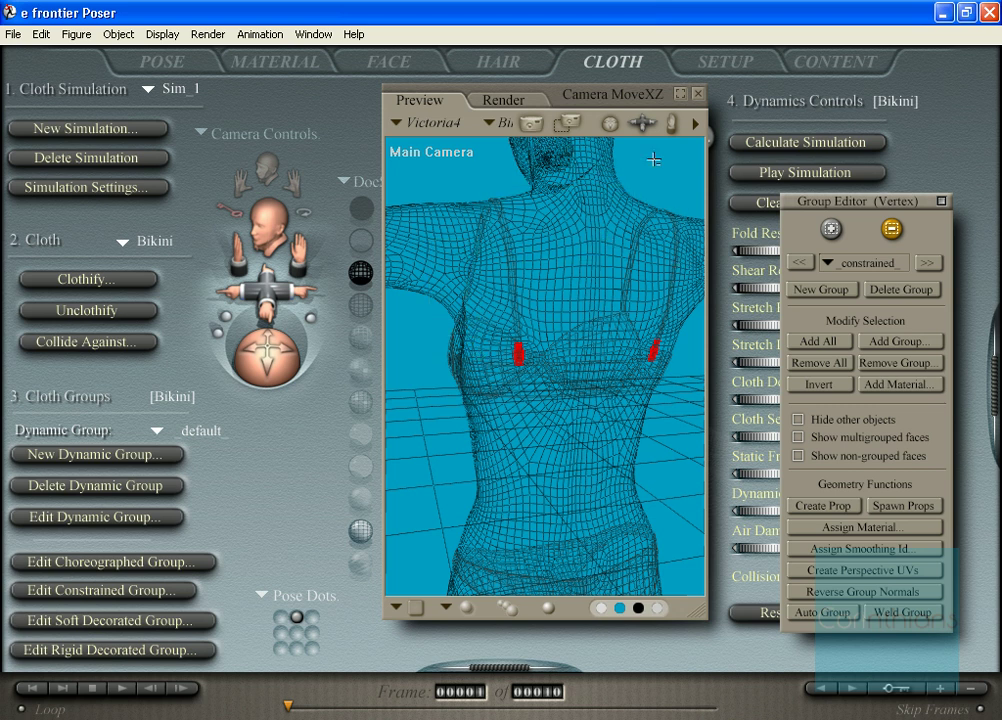
click(941, 201)
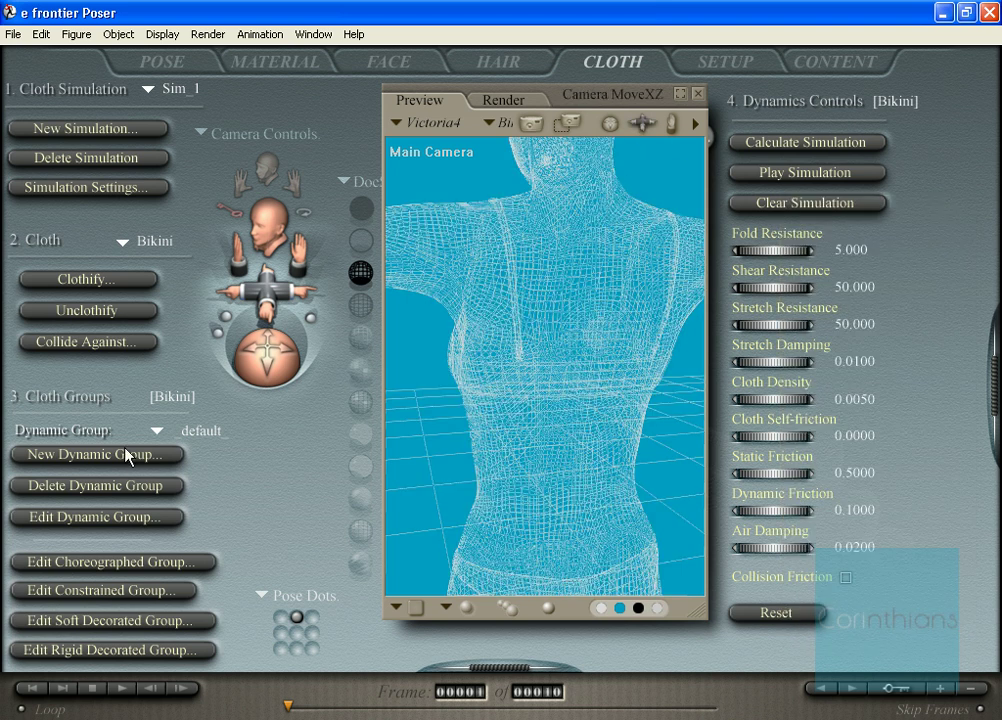
Step: Reopen the Bikini's constrained group and check the strap-end vertices from behind
click(86, 591)
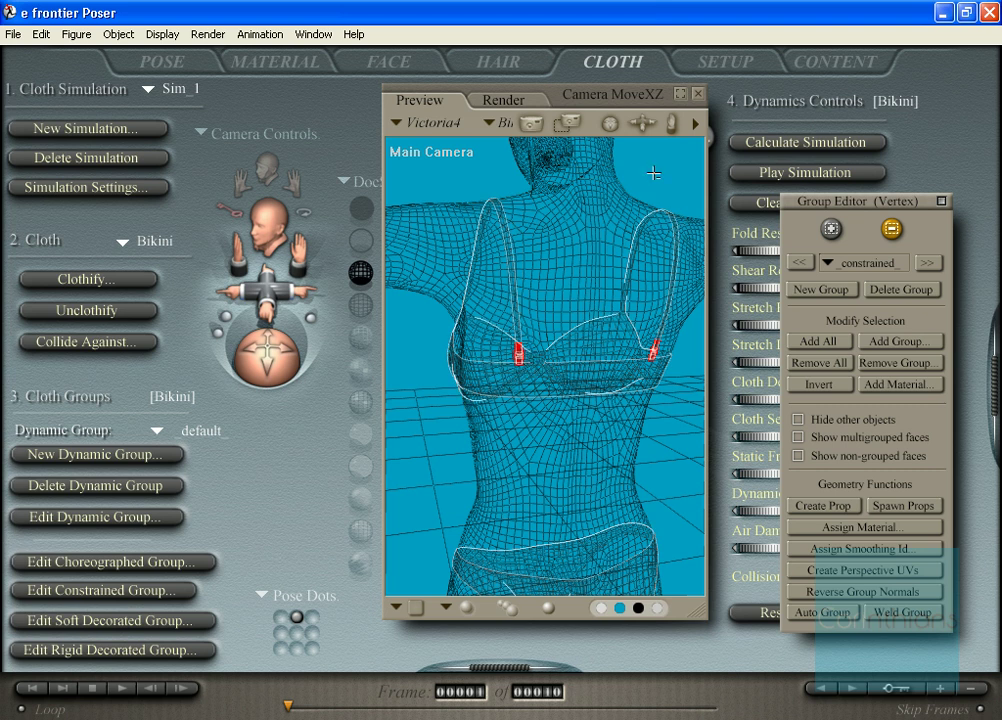
drag(614, 124, 652, 124)
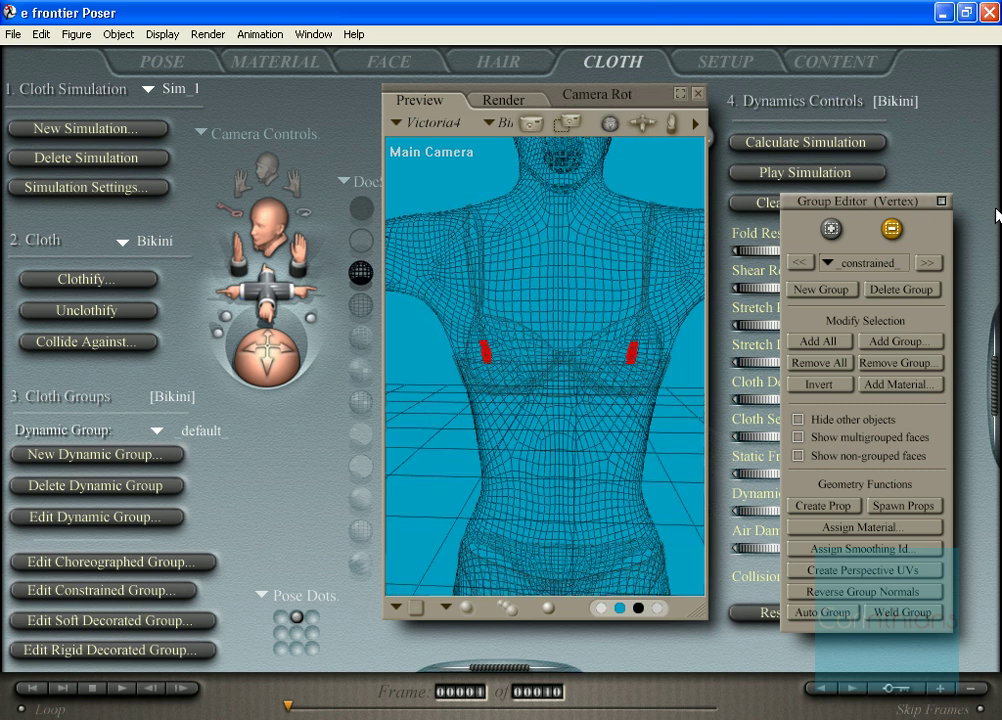
click(941, 200)
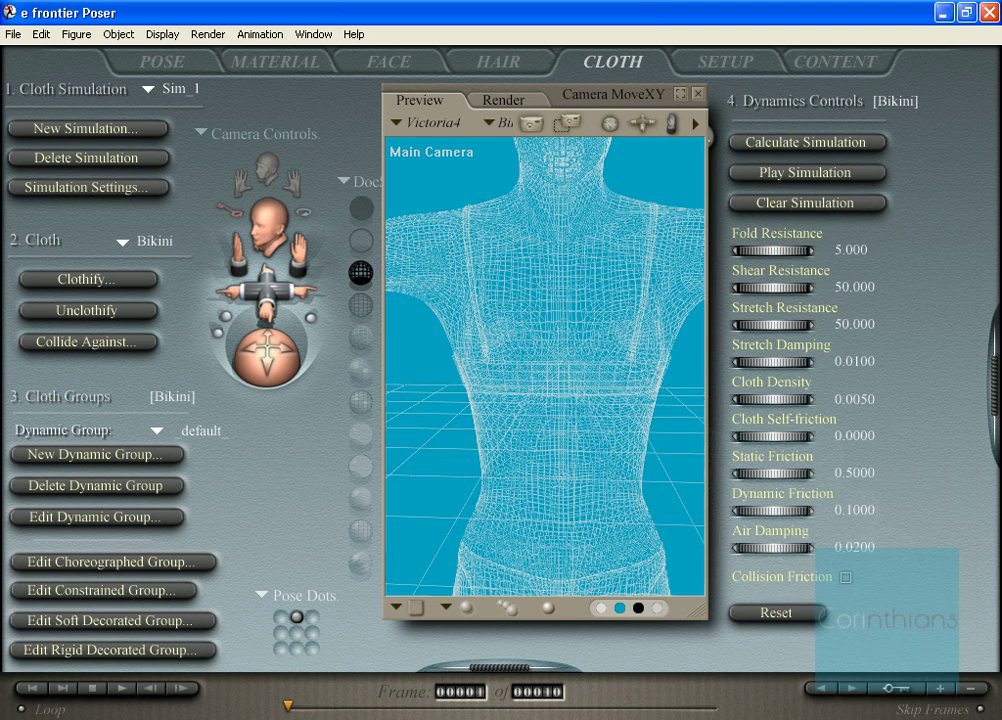
Step: Add the waistband vertices at both hips of the bikini bottom to the constrained group
drag(671, 123, 661, 33)
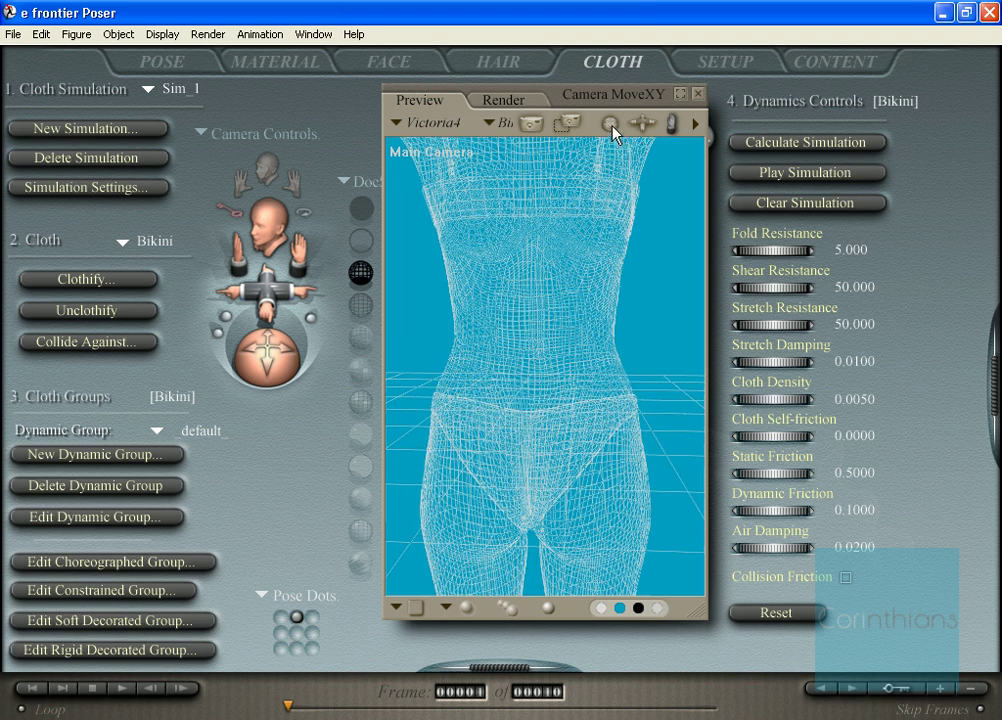
drag(612, 125, 500, 125)
drag(570, 124, 486, 124)
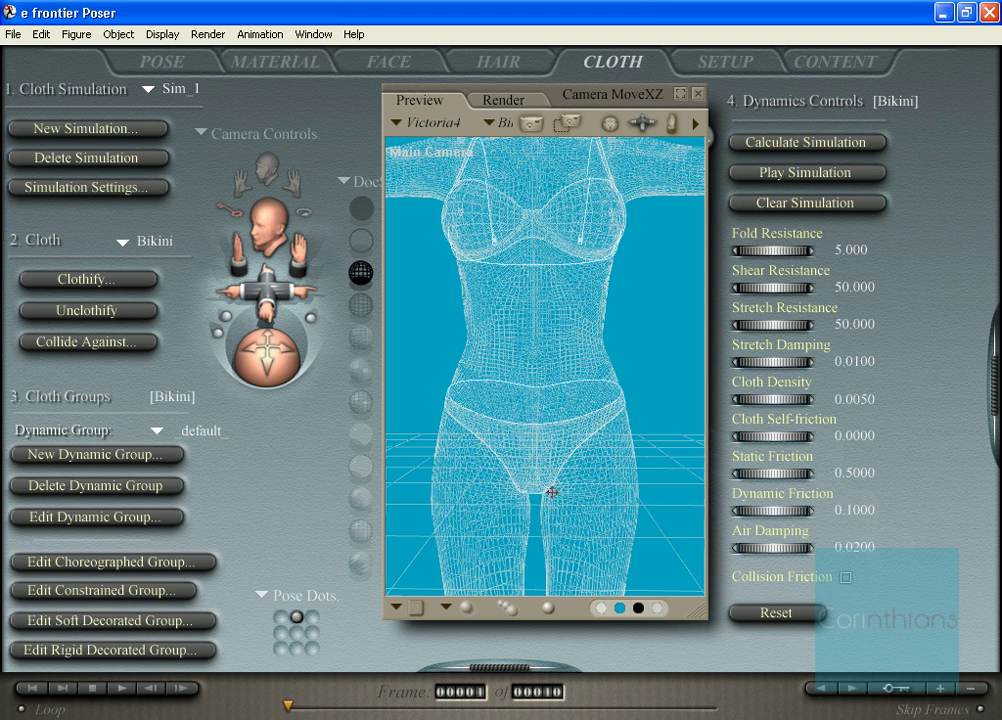
drag(541, 481, 541, 505)
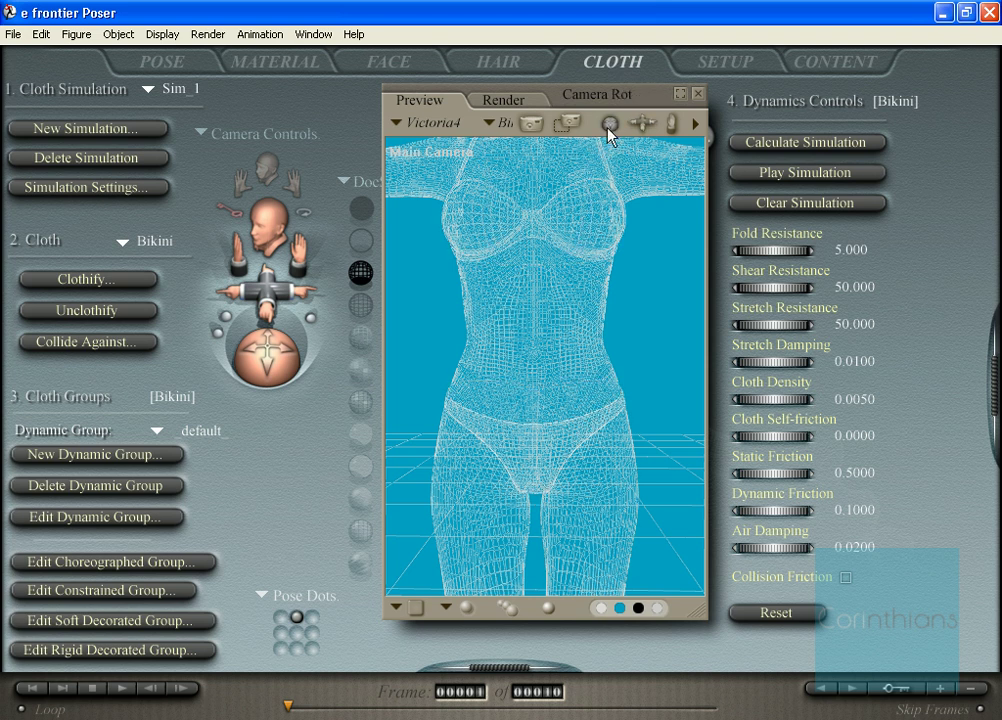
mouse_move(610, 122)
mouse_down()
mouse_move(514, 124)
mouse_move(508, 136)
mouse_move(476, 124)
mouse_move(596, 134)
mouse_up()
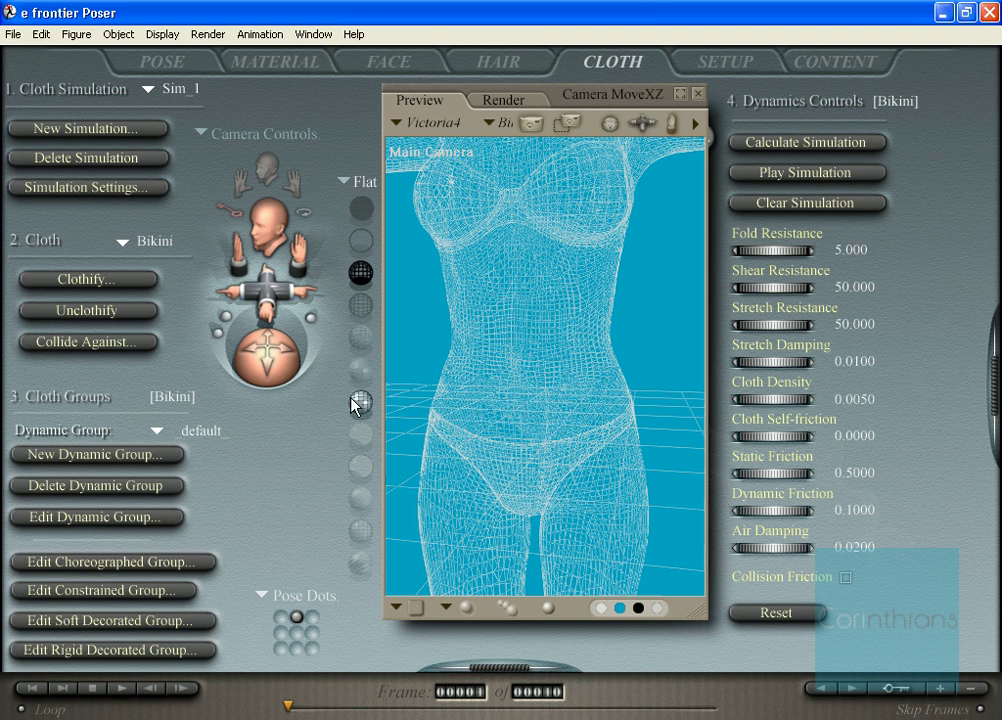
click(110, 590)
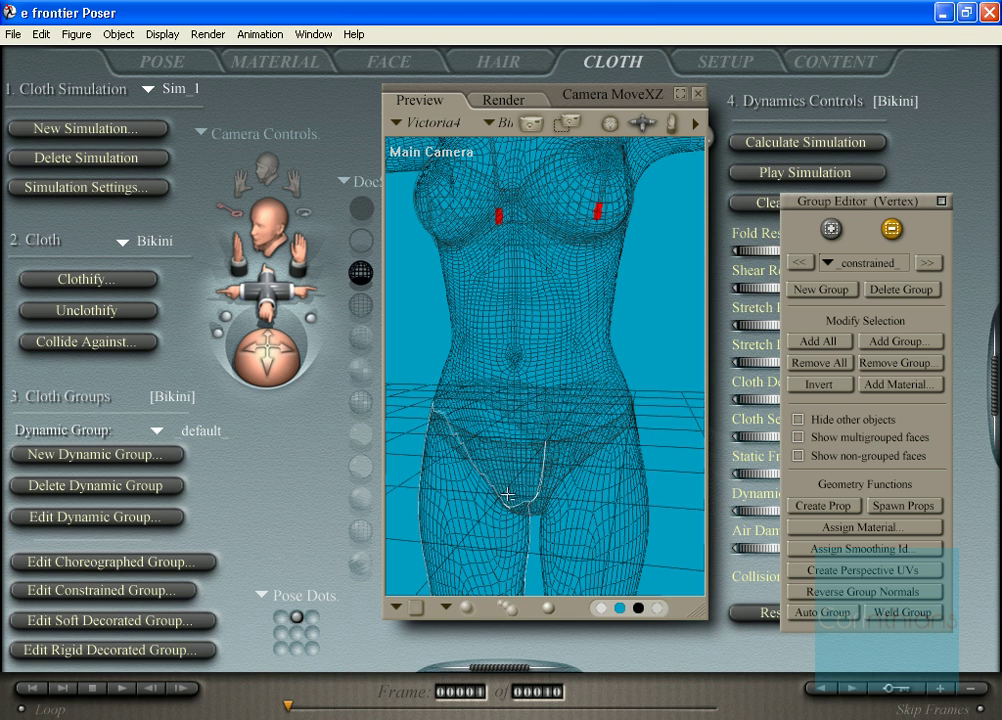
drag(619, 127, 680, 140)
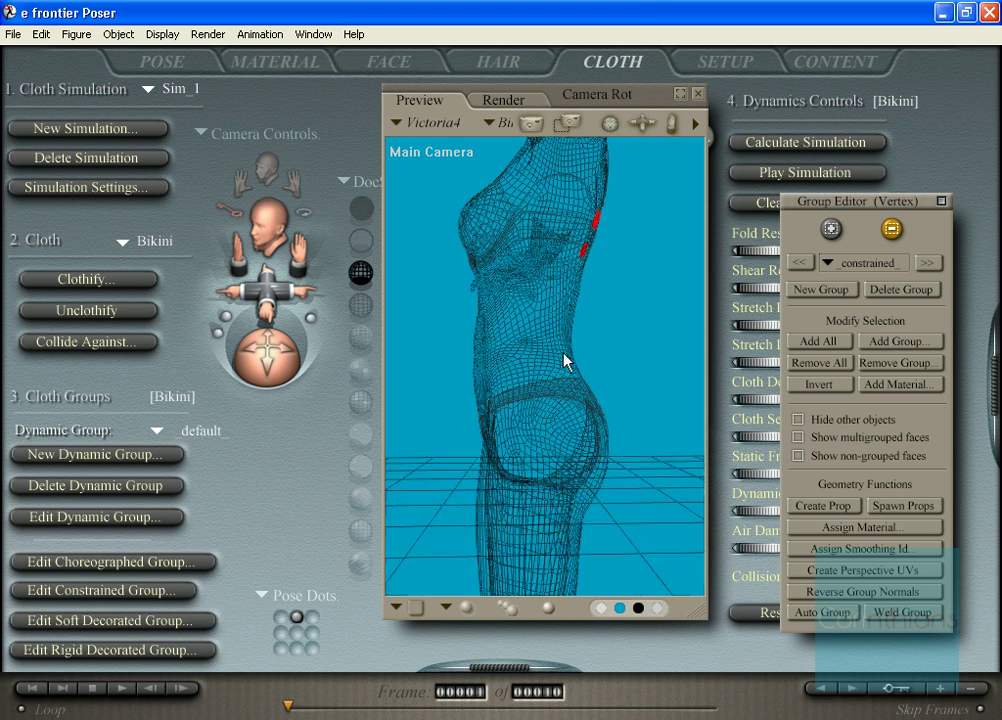
click(830, 229)
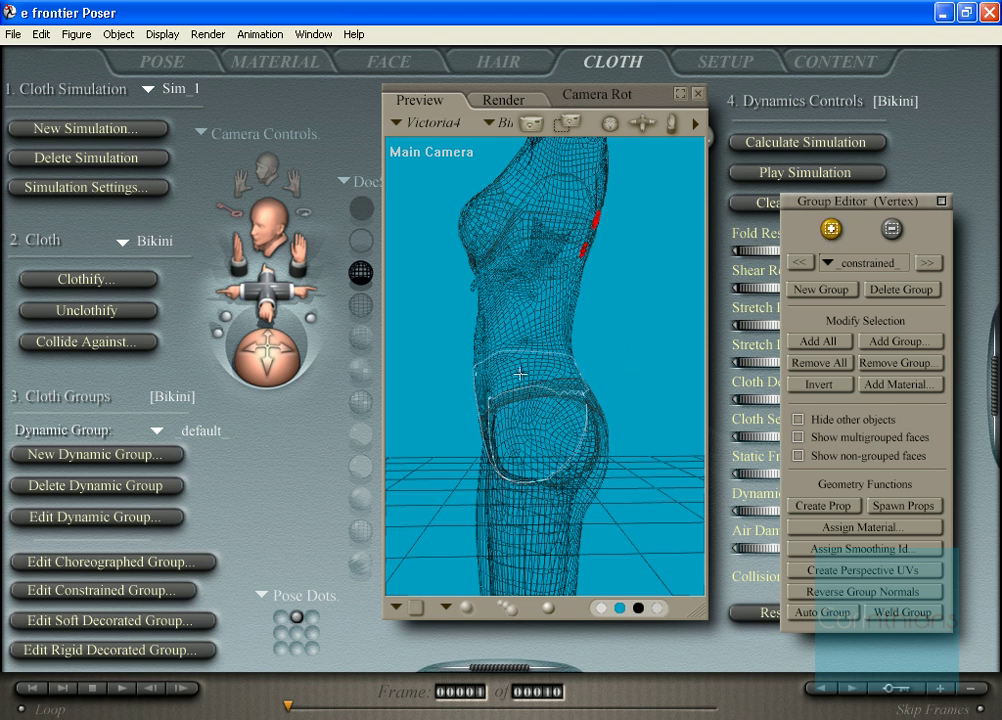
drag(546, 403, 548, 401)
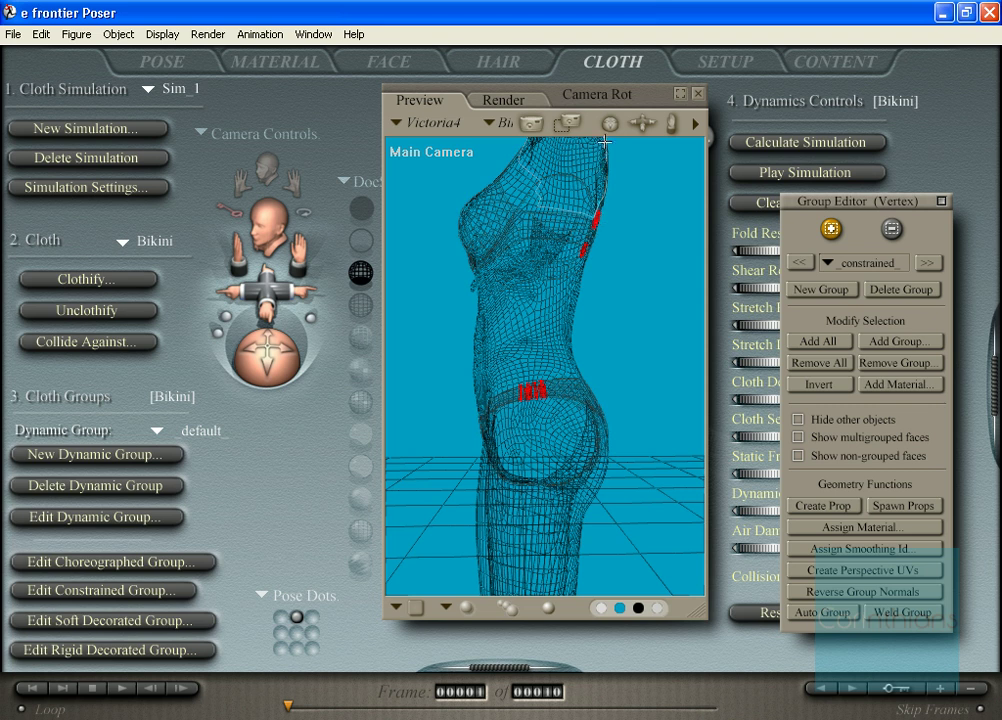
mouse_move(615, 125)
mouse_down()
mouse_move(732, 132)
mouse_move(606, 127)
mouse_up()
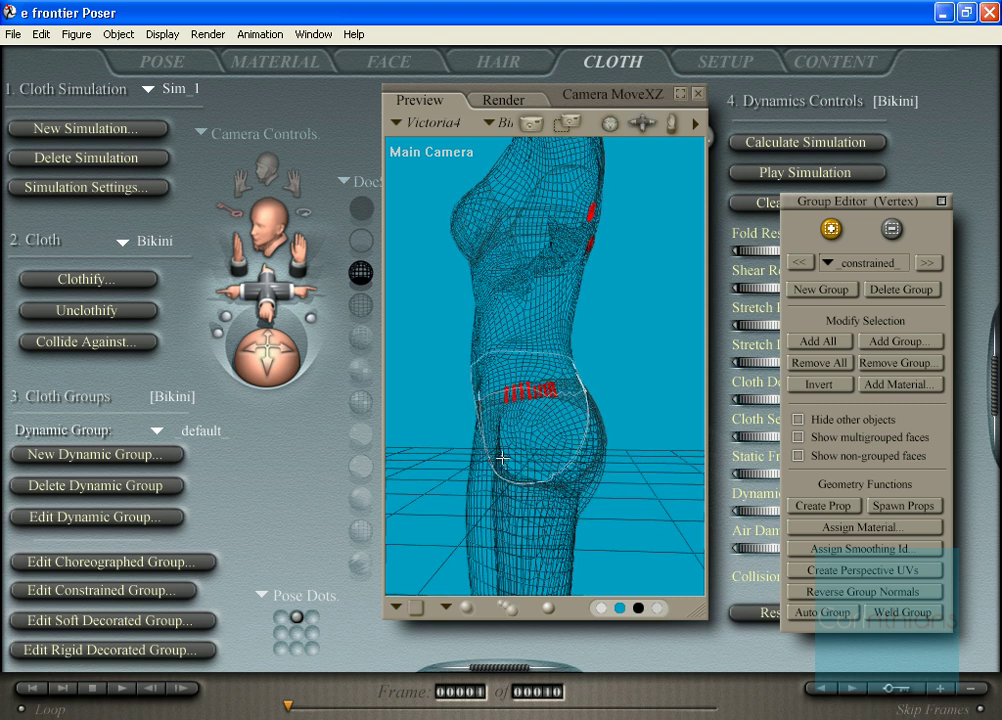
Step: Add the crotch vertices of the bikini bottom to the constrained group, check them from the front, and finish editing the group
drag(505, 459, 537, 488)
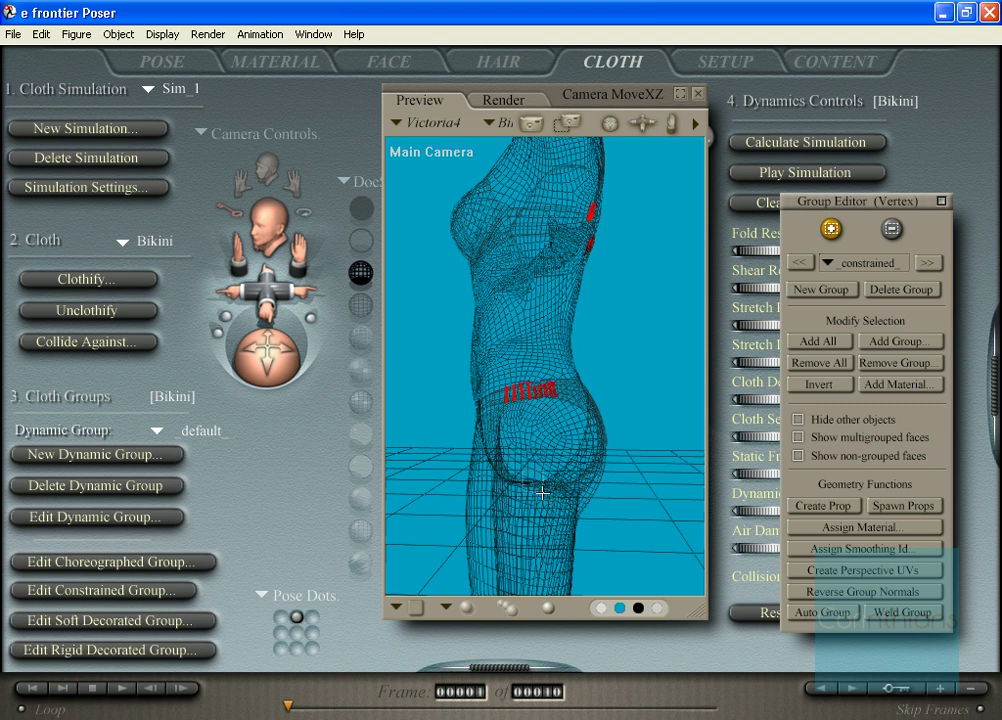
click(535, 487)
drag(610, 123, 655, 123)
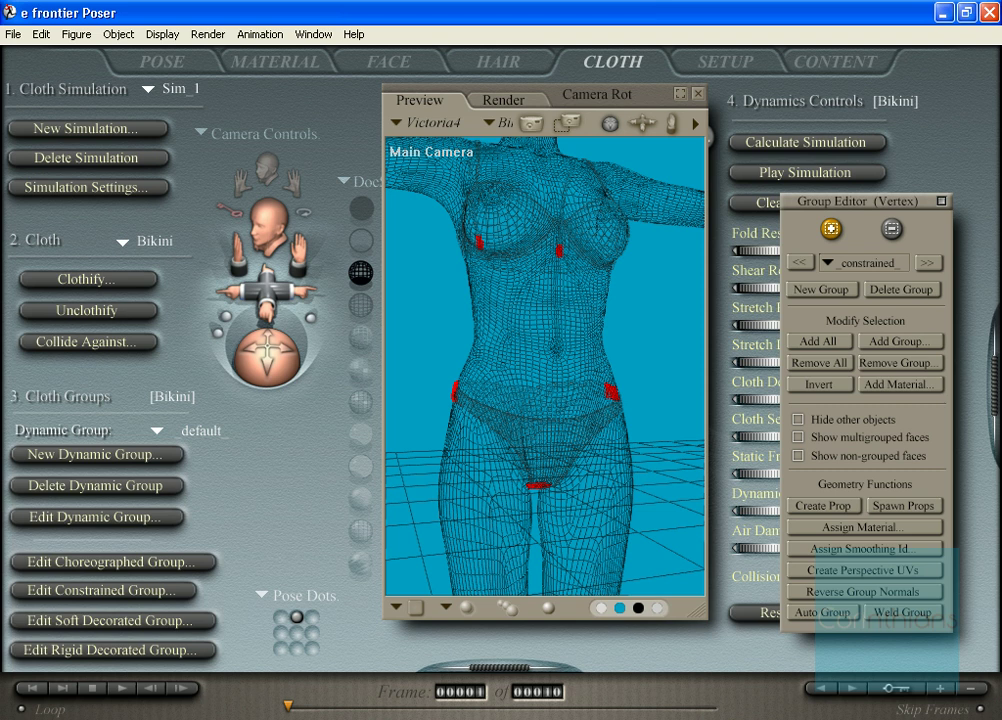
click(941, 201)
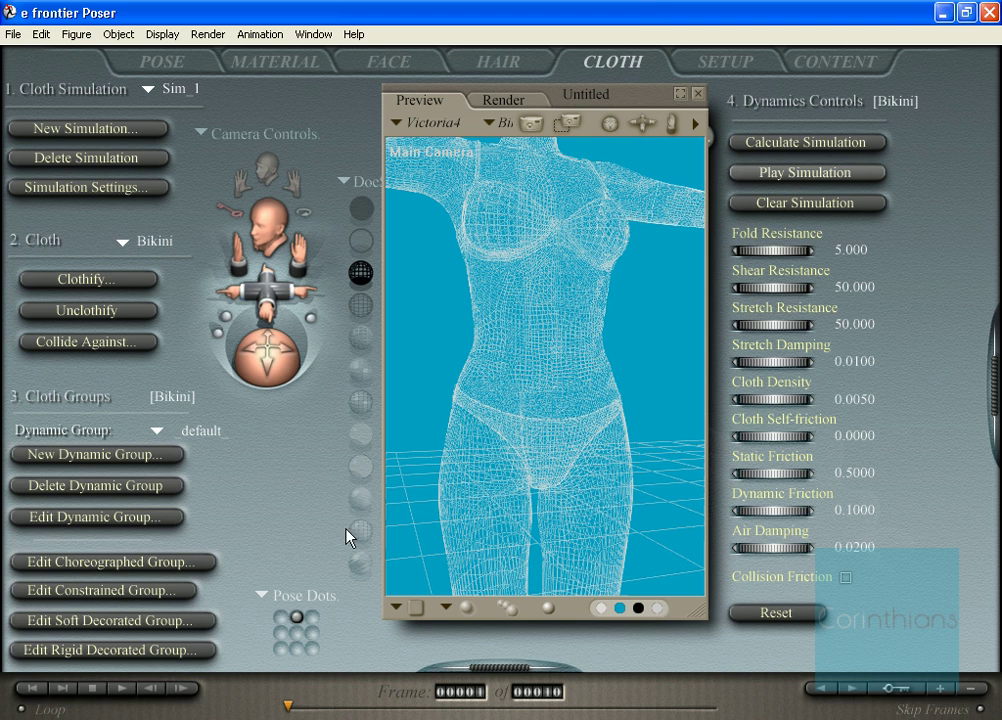
Step: Examine the bikini's fit around the body in smooth shaded display, and switch the display to outline
click(358, 502)
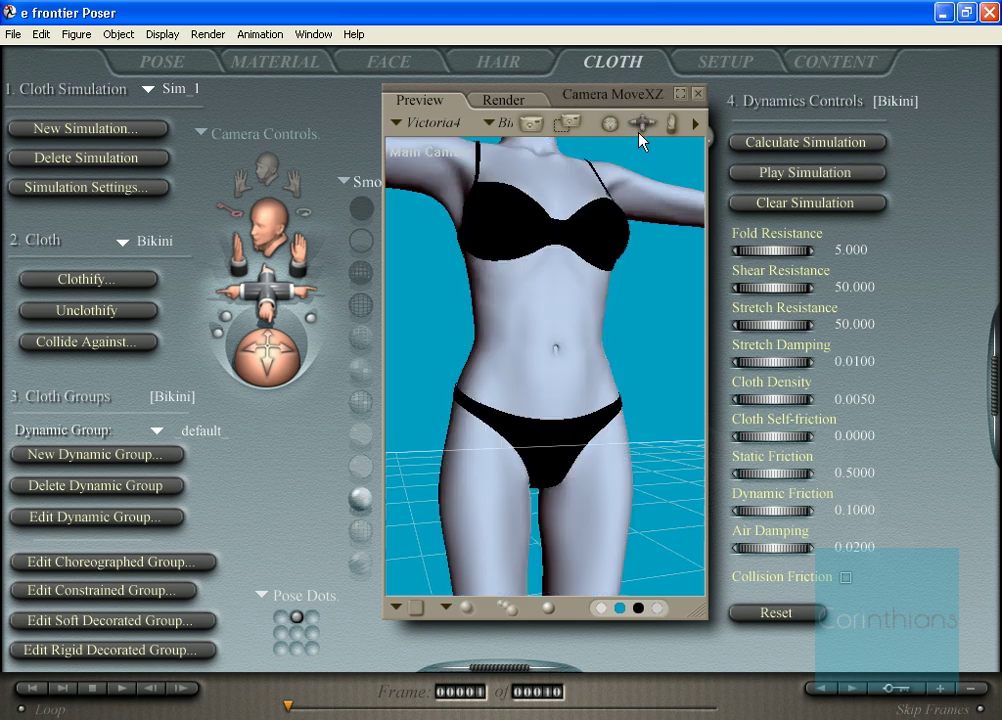
drag(641, 122, 545, 123)
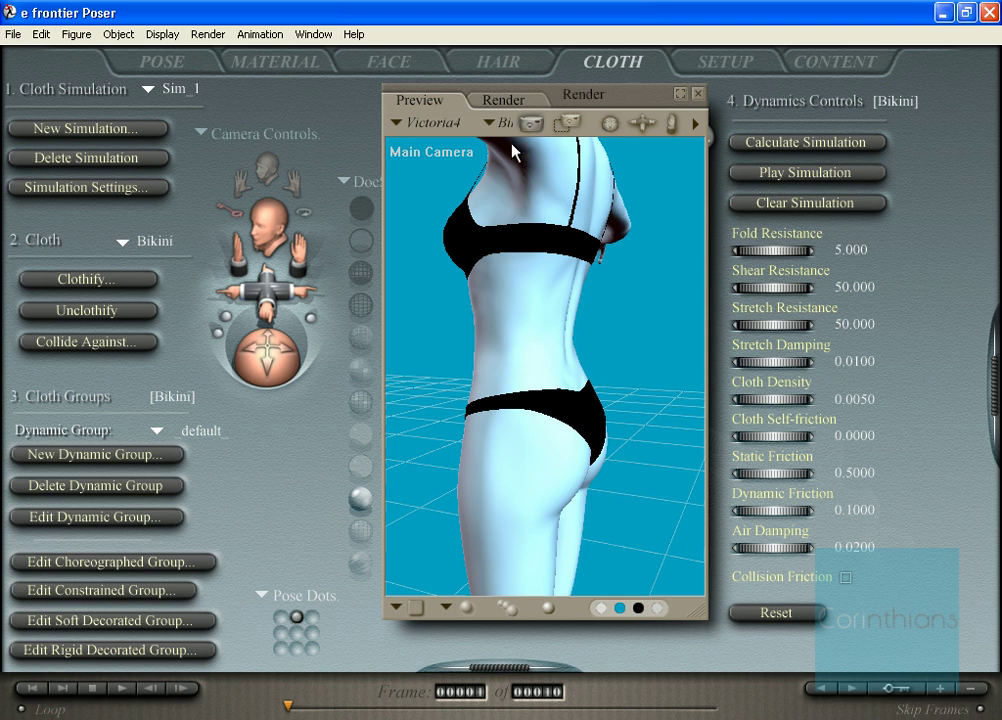
click(358, 242)
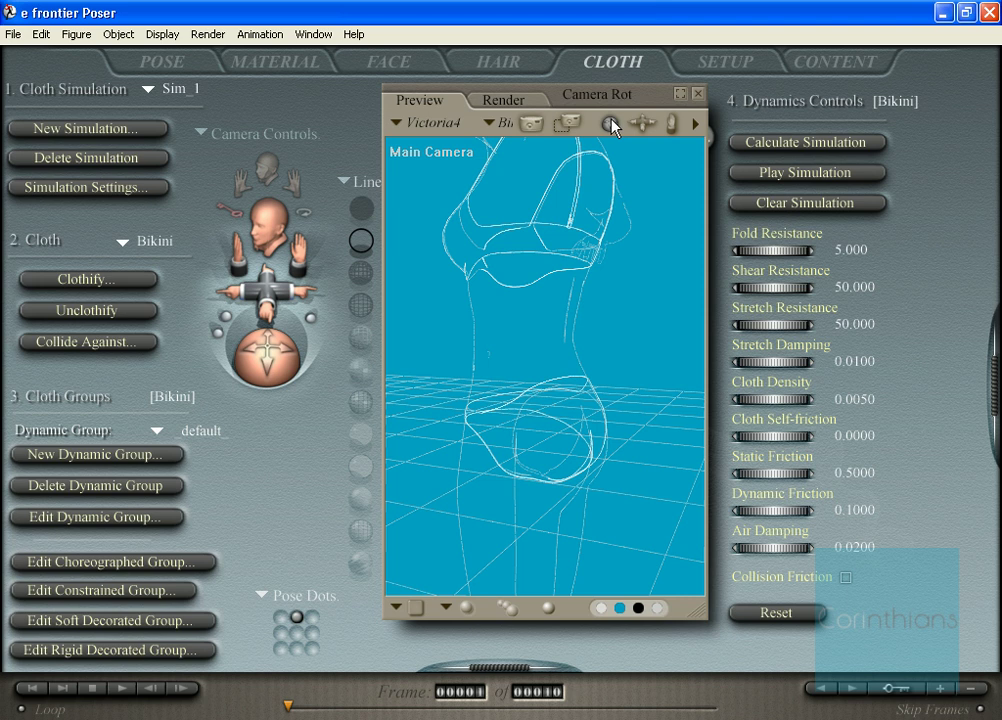
Step: Open the Main Camera's properties, toggle its Visible option, and close them
click(531, 176)
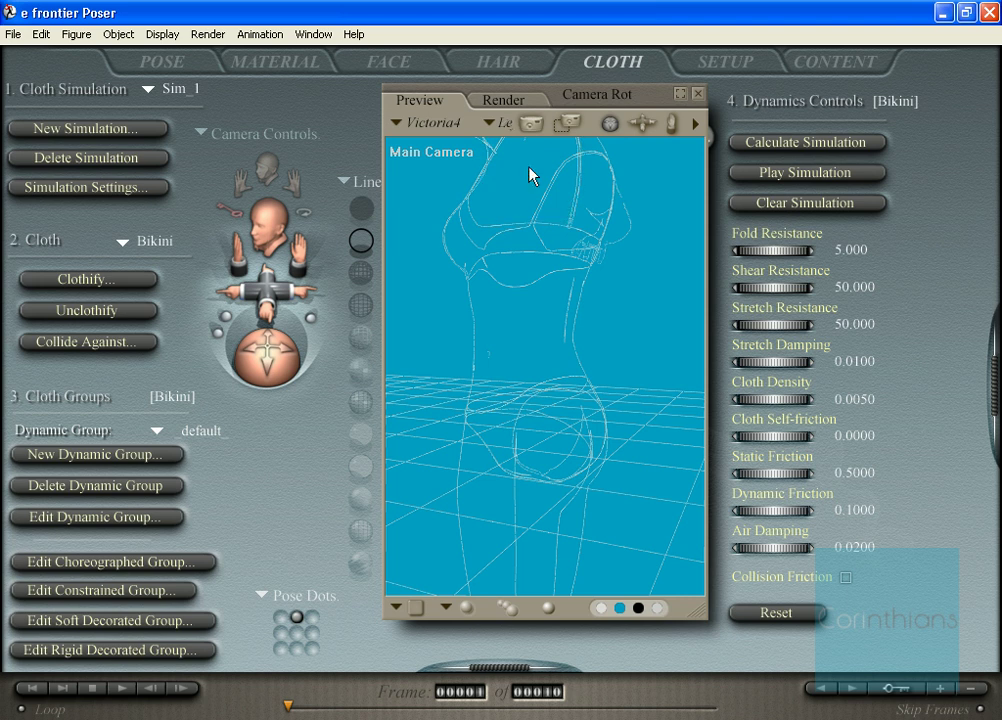
double_click(529, 168)
click(609, 123)
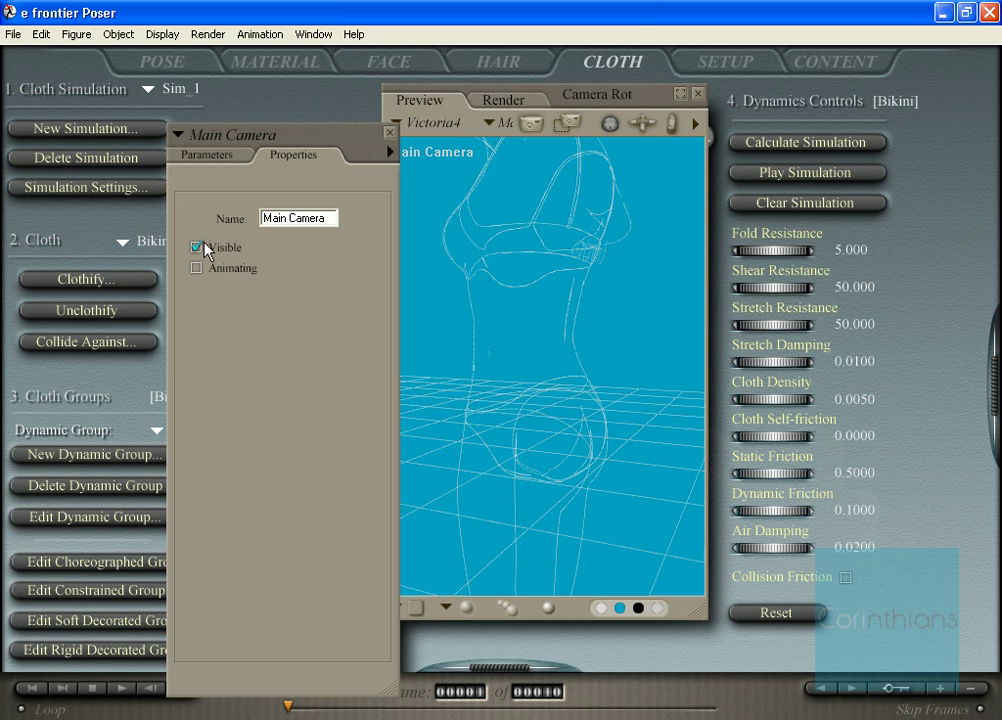
click(197, 247)
click(389, 136)
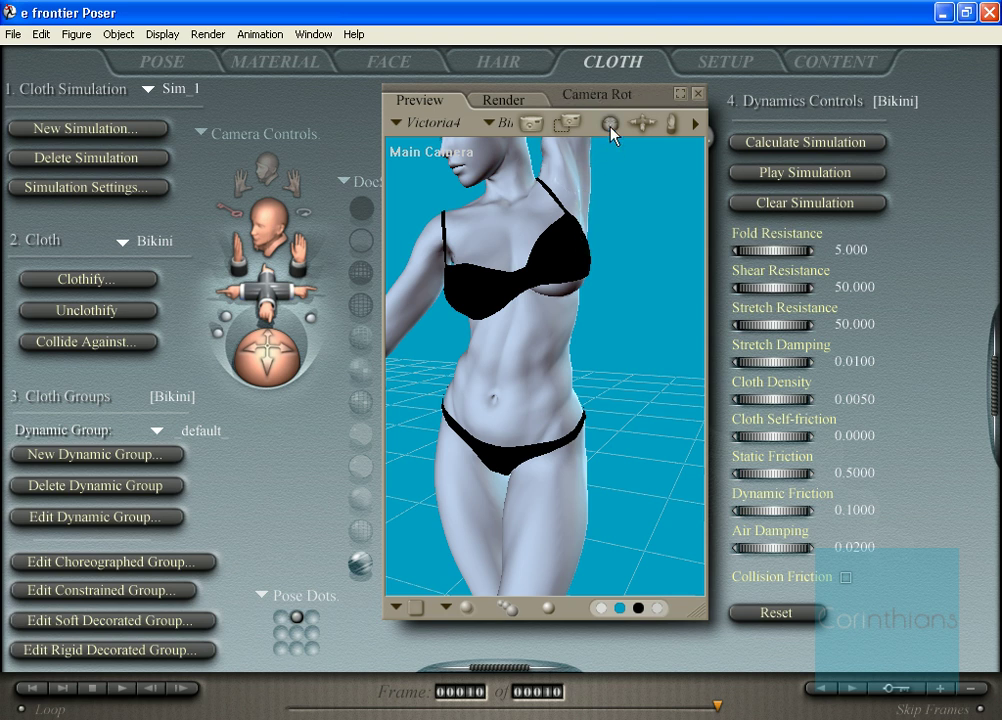
Step: Inspect the bikini on the posed figure at frame 10 from the side, back and front
drag(610, 123, 650, 123)
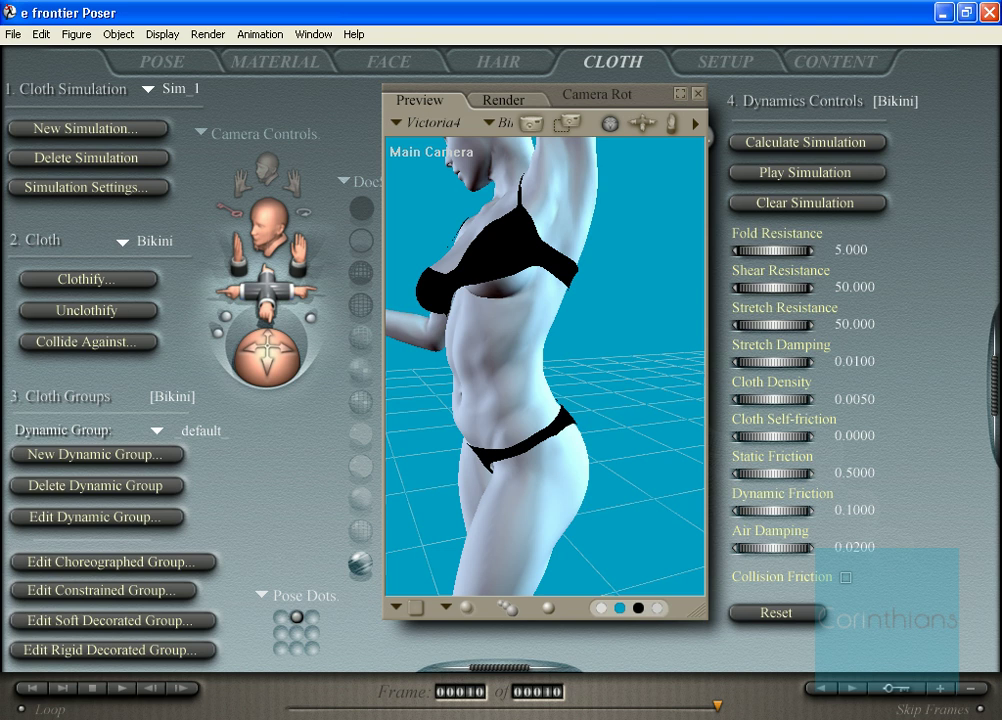
drag(610, 123, 540, 123)
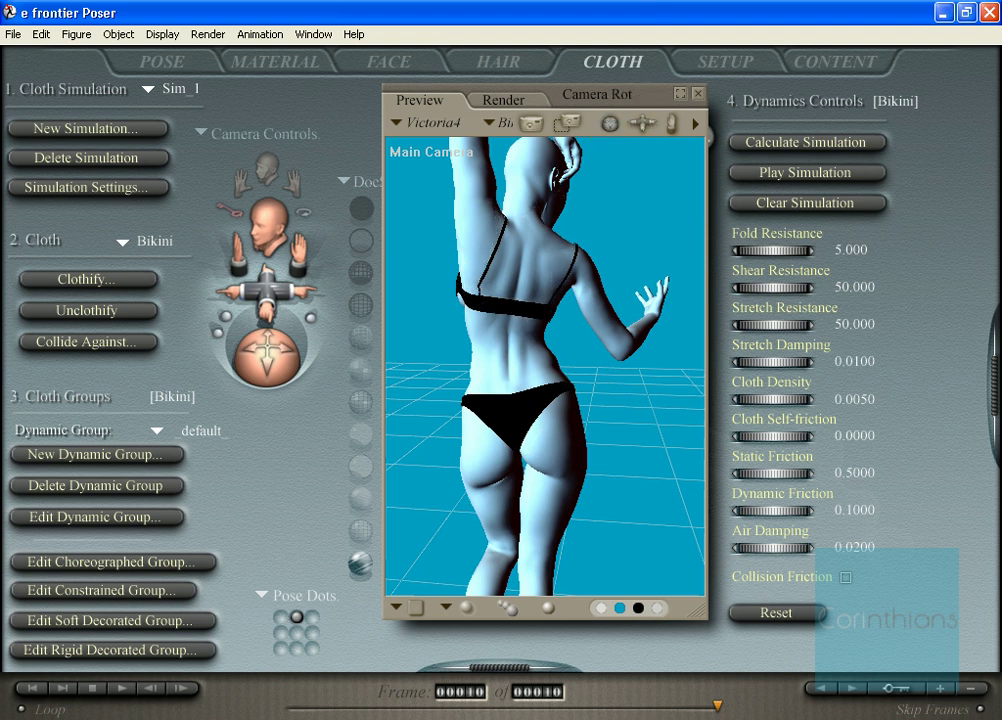
drag(608, 123, 500, 128)
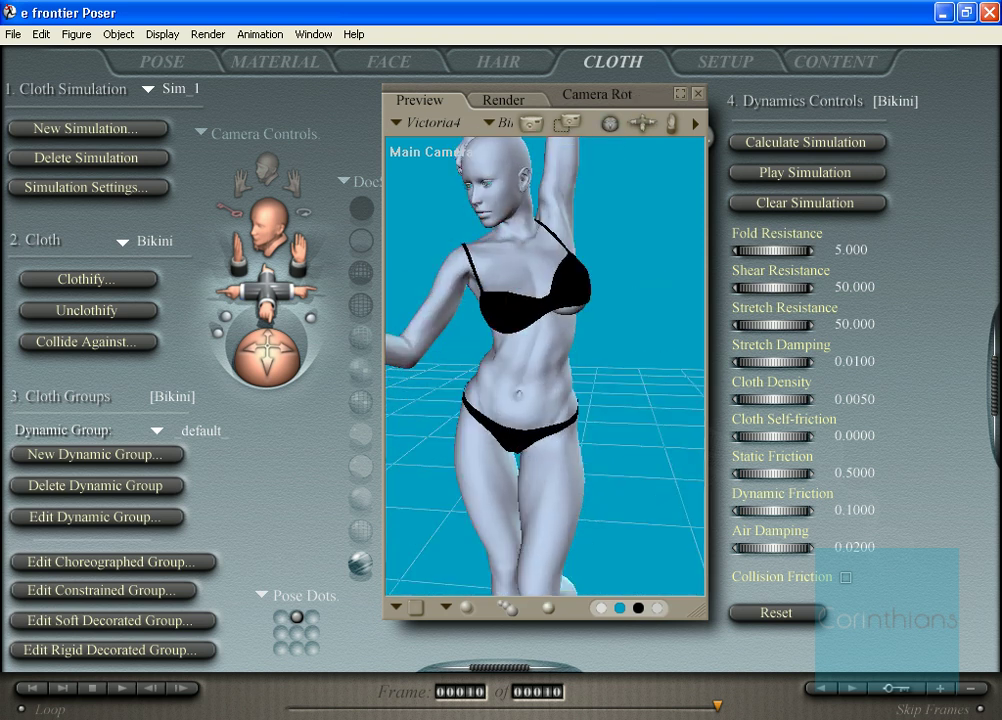